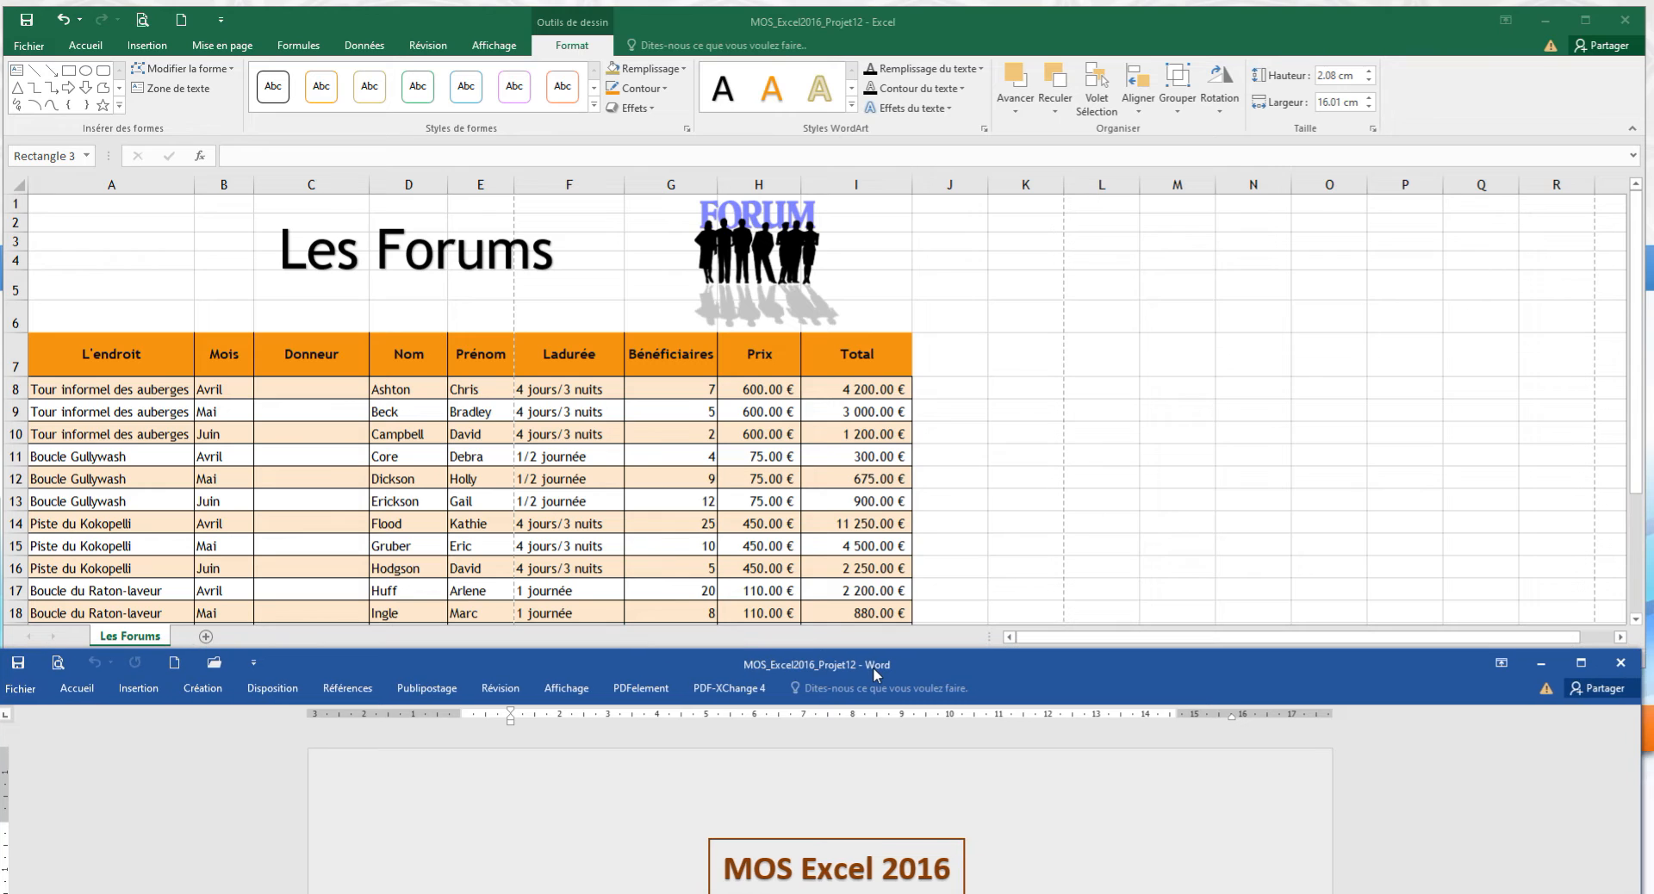
Read Tâche 1 in the Word instructions and examine the Bénéficiaires column for groups of 12 people or more.
scroll(818, 802, down, 3)
scroll(818, 801, down, 3)
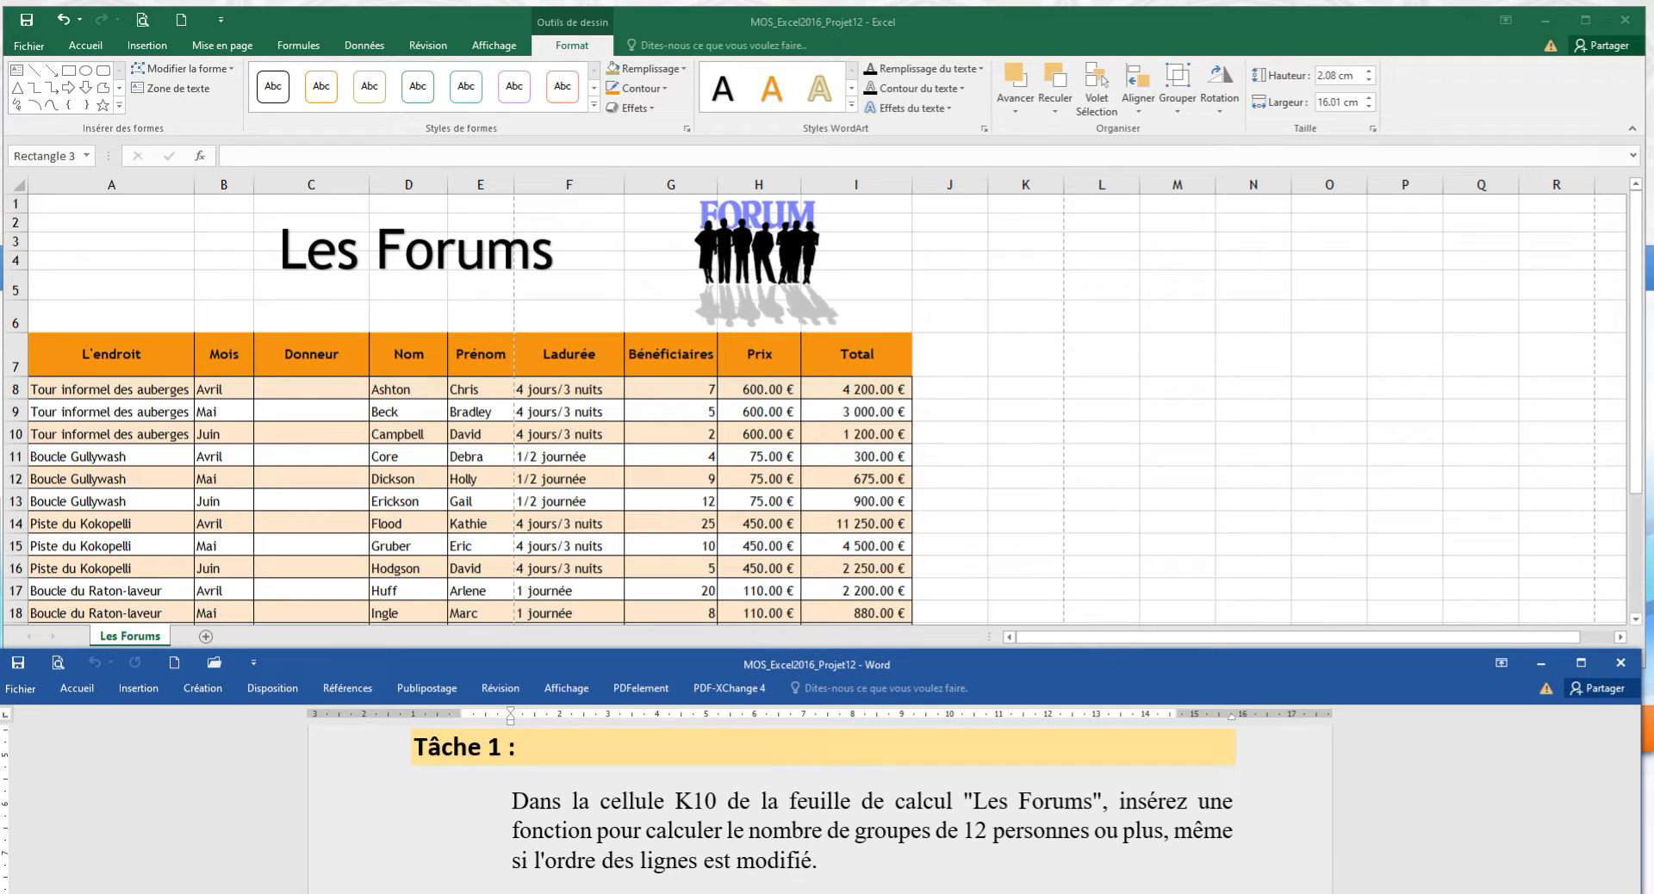
click(45, 156)
text(K10)
key(Return)
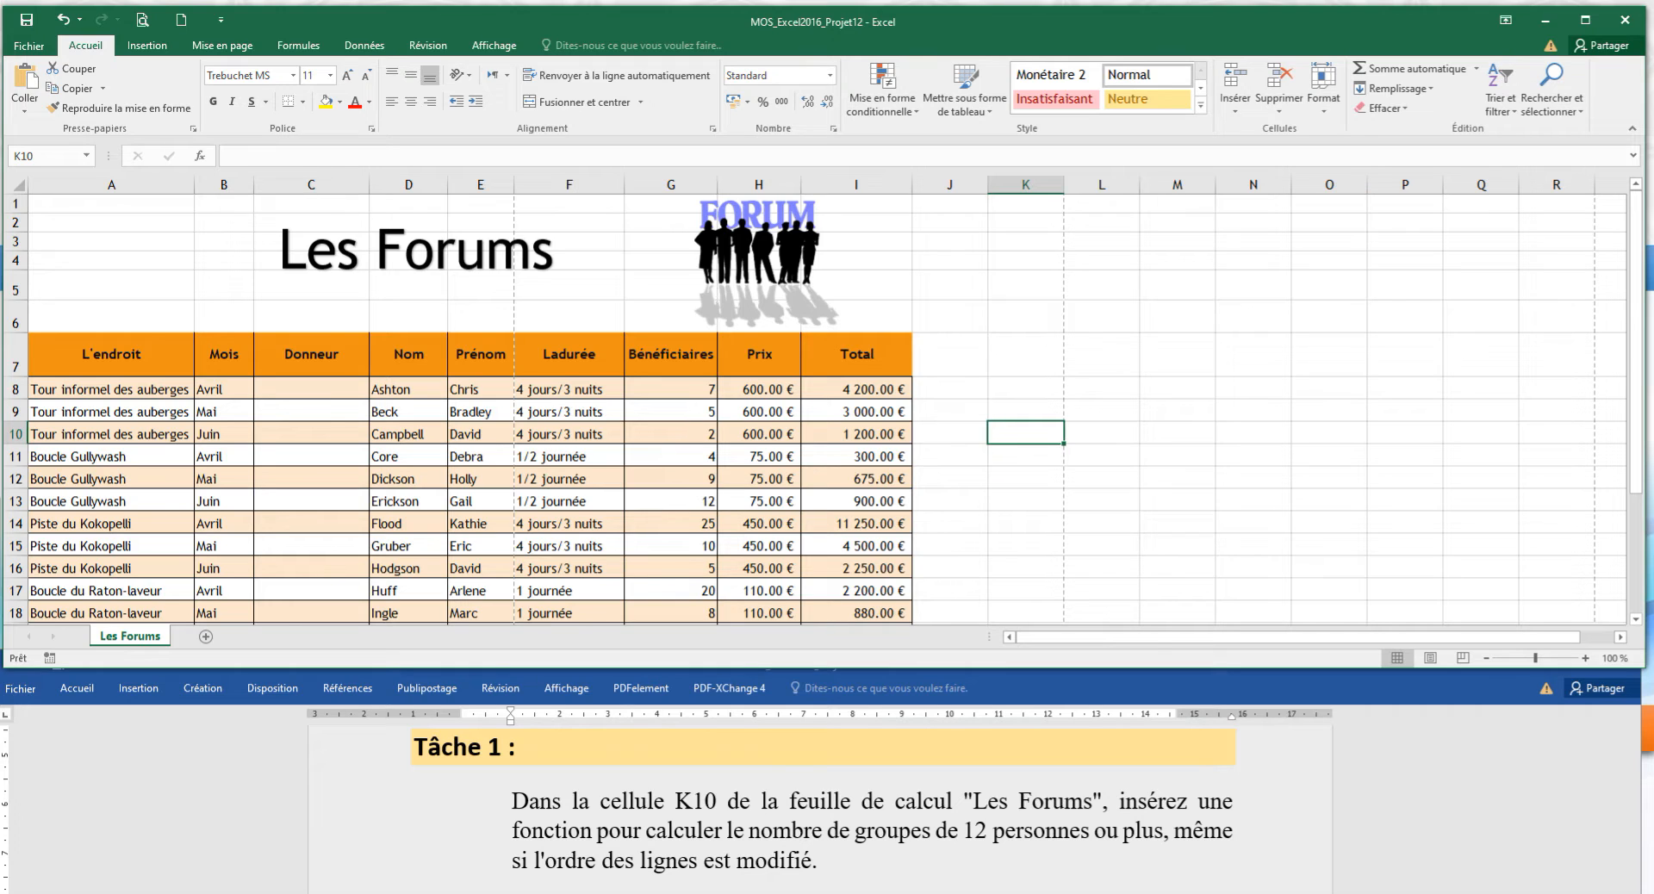
click(671, 502)
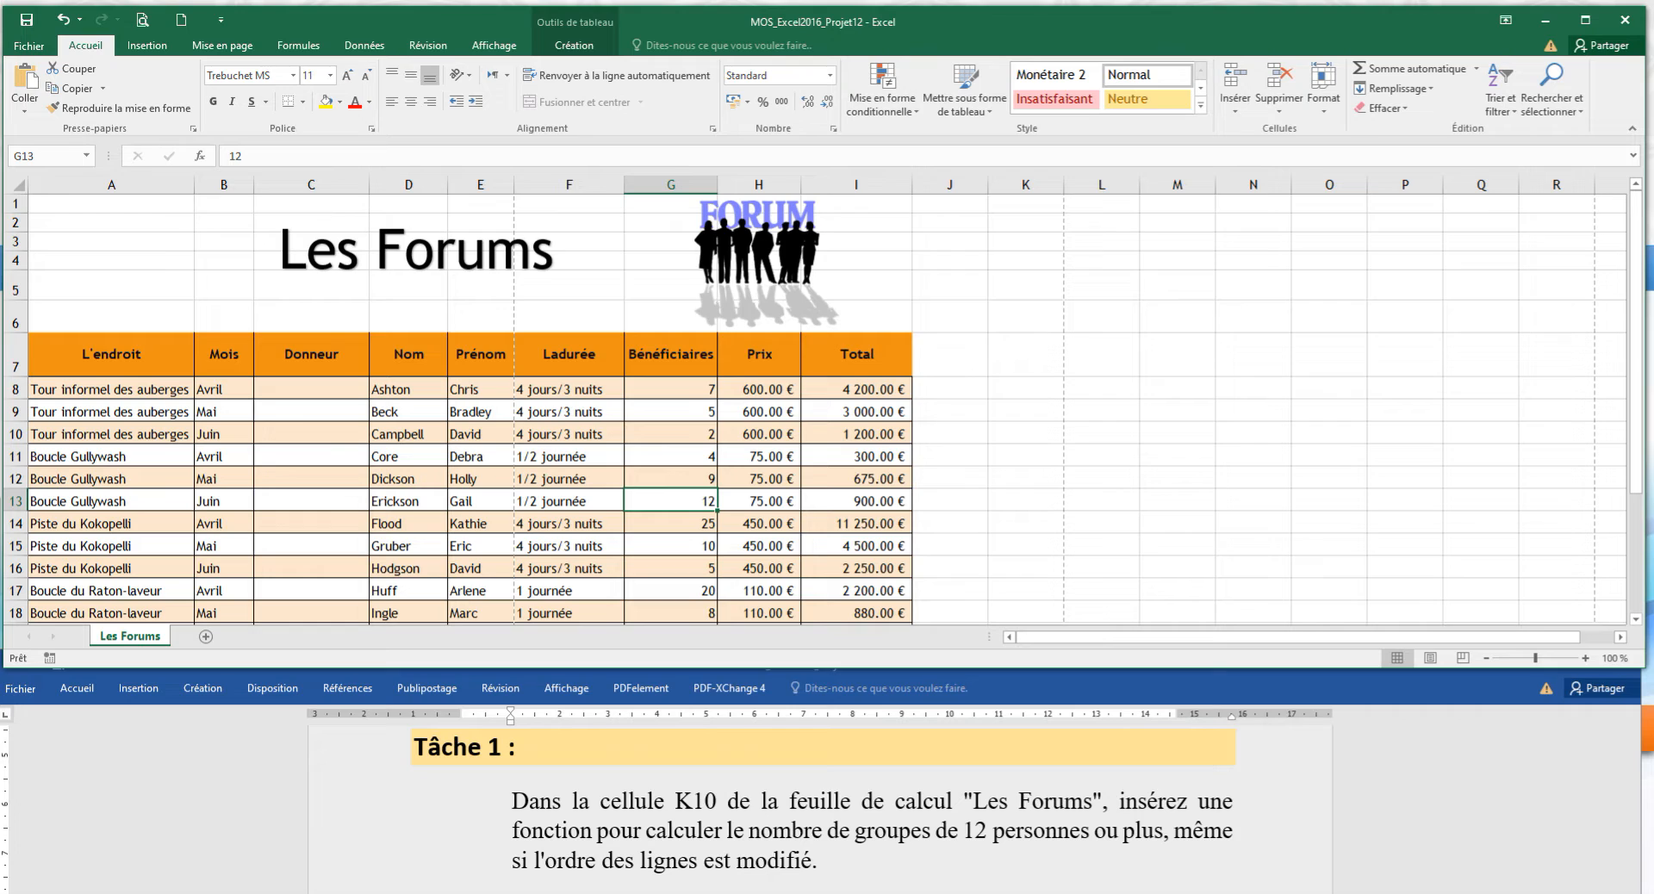
click(671, 524)
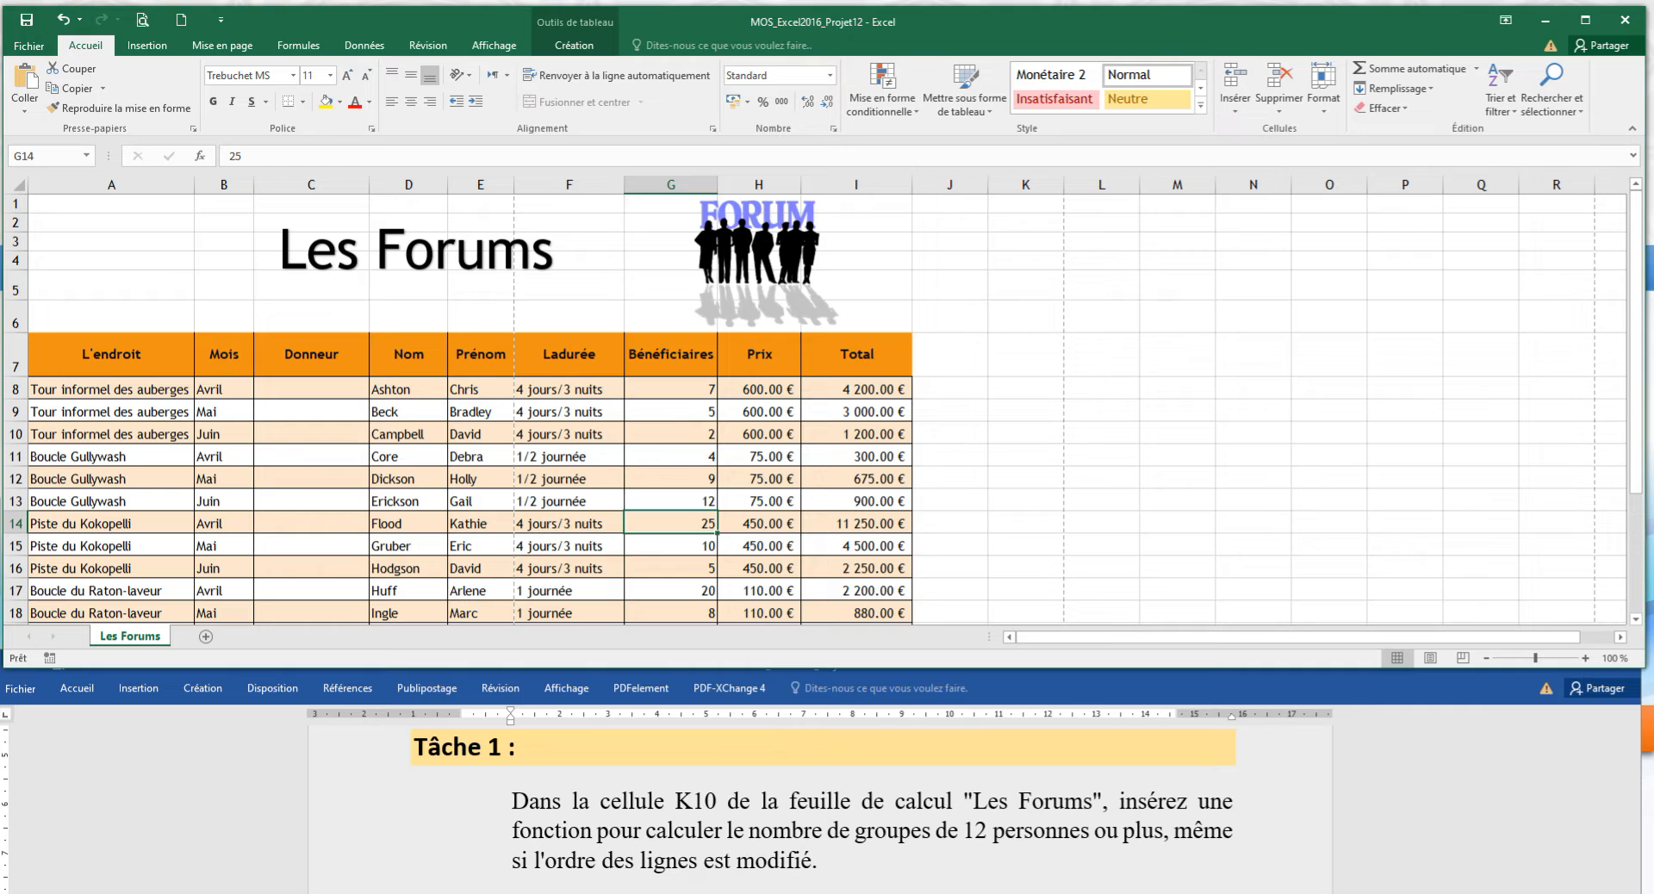
Start an NB.SI function in cell K10 of the Les Forums sheet.
click(1026, 433)
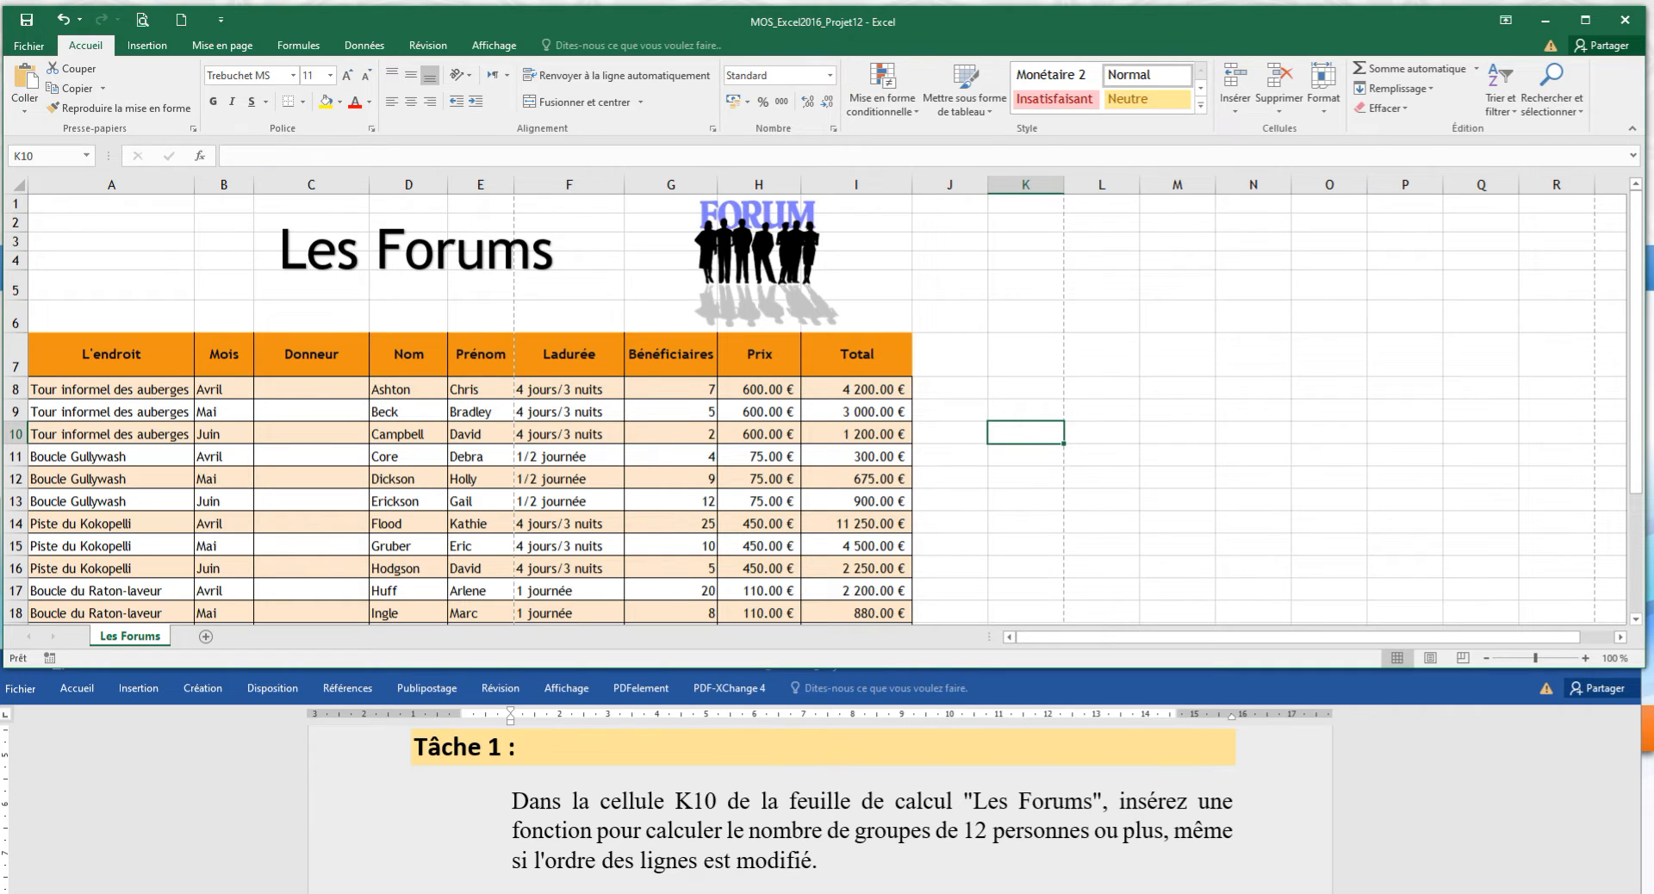
click(298, 45)
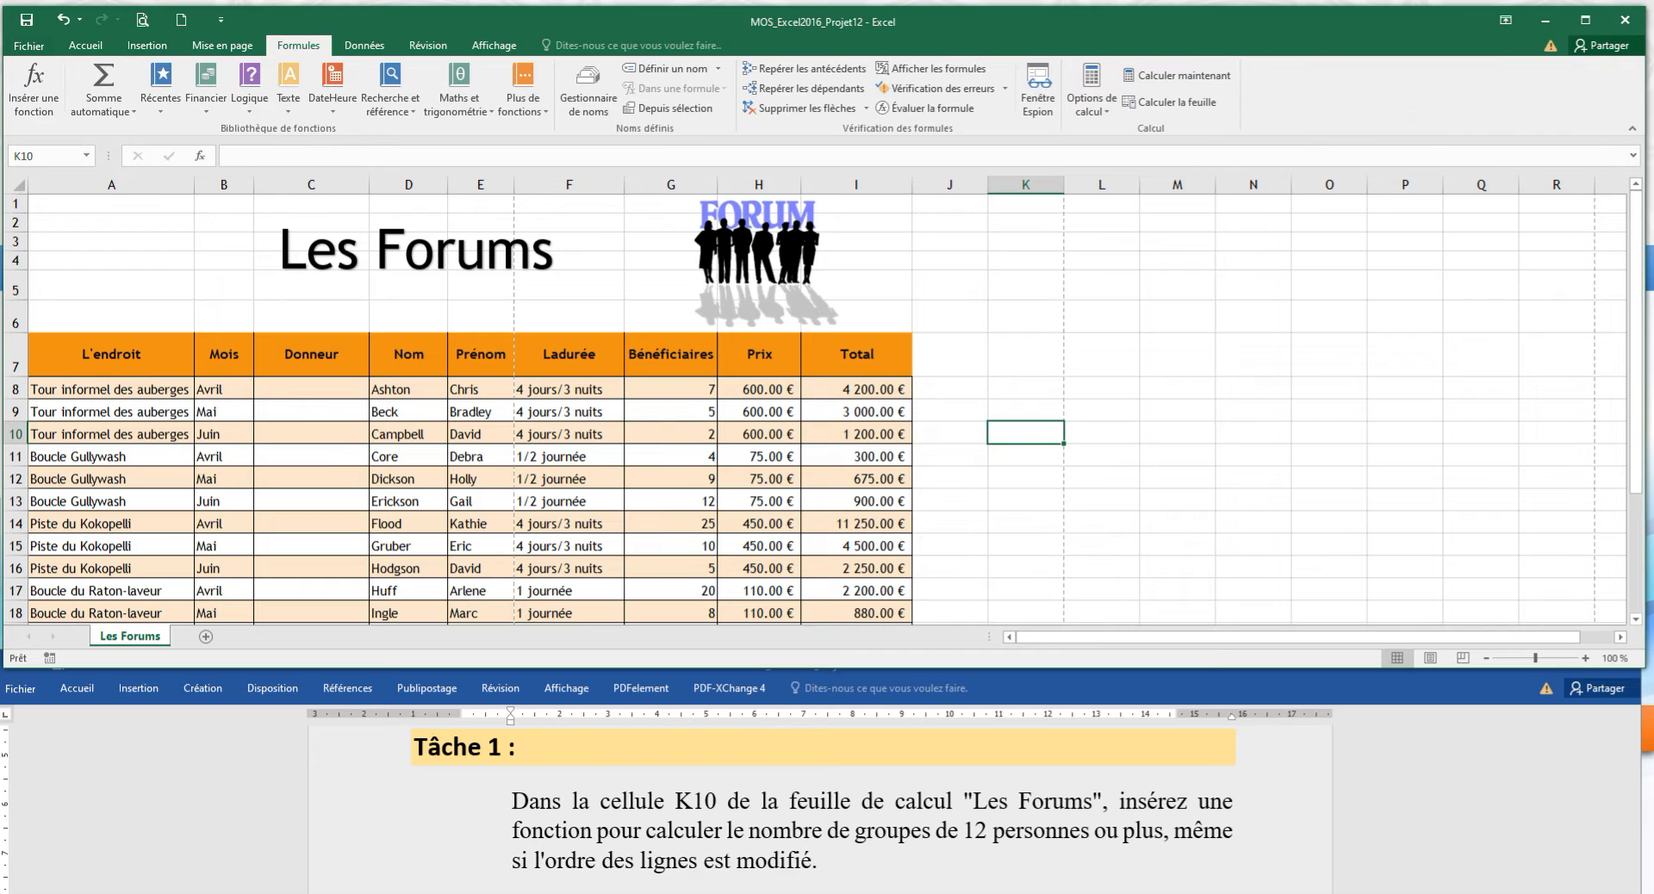
click(34, 87)
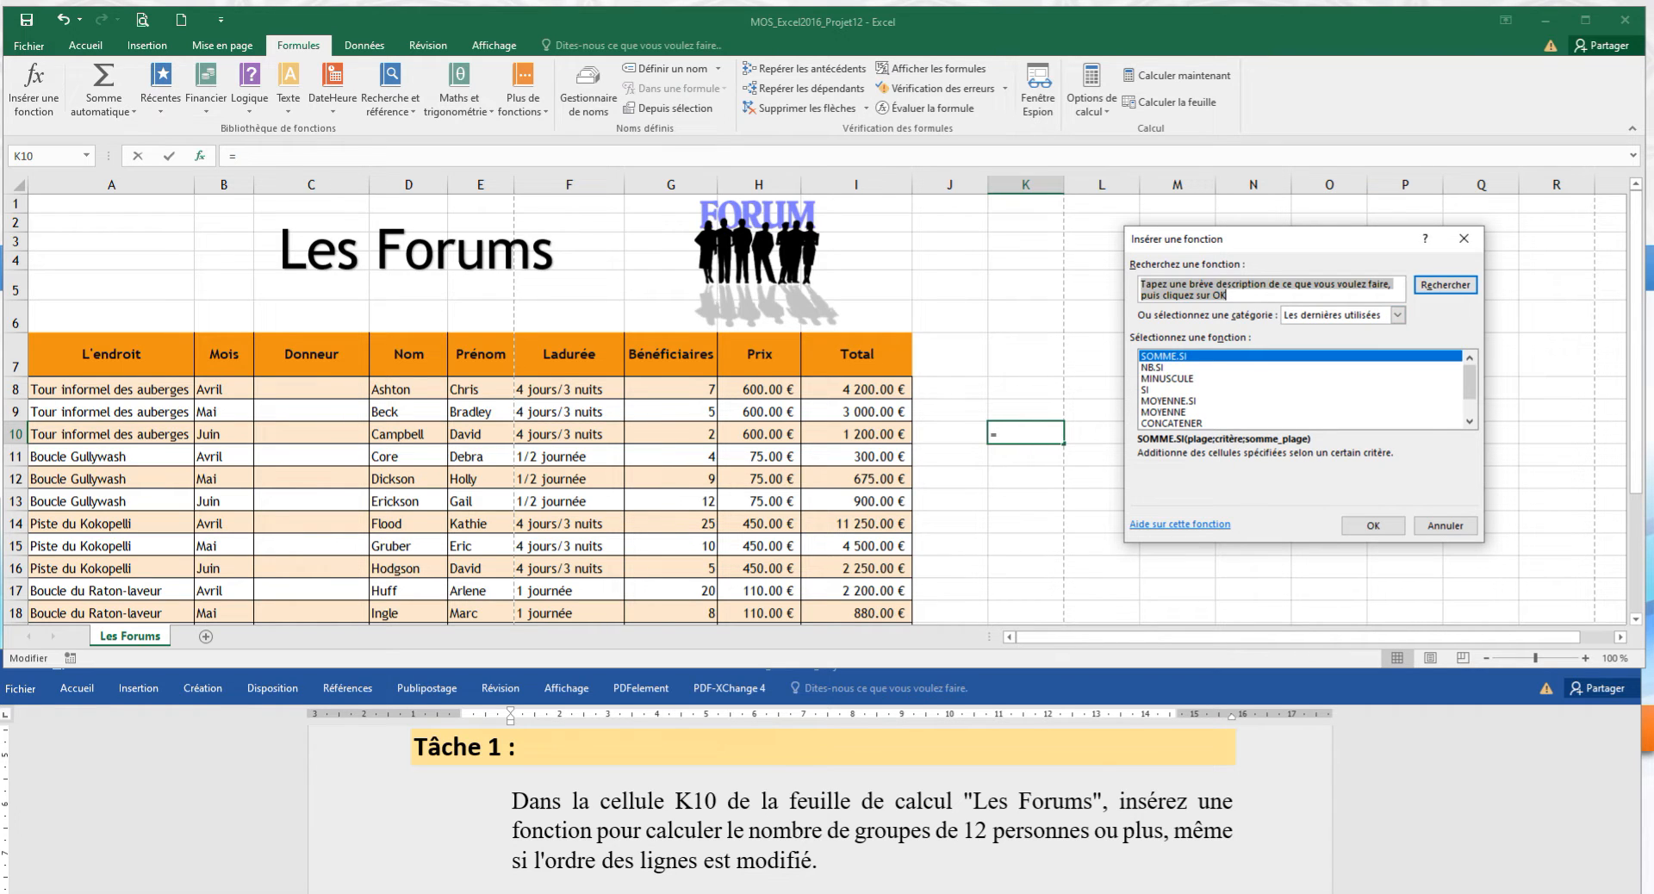
click(1153, 368)
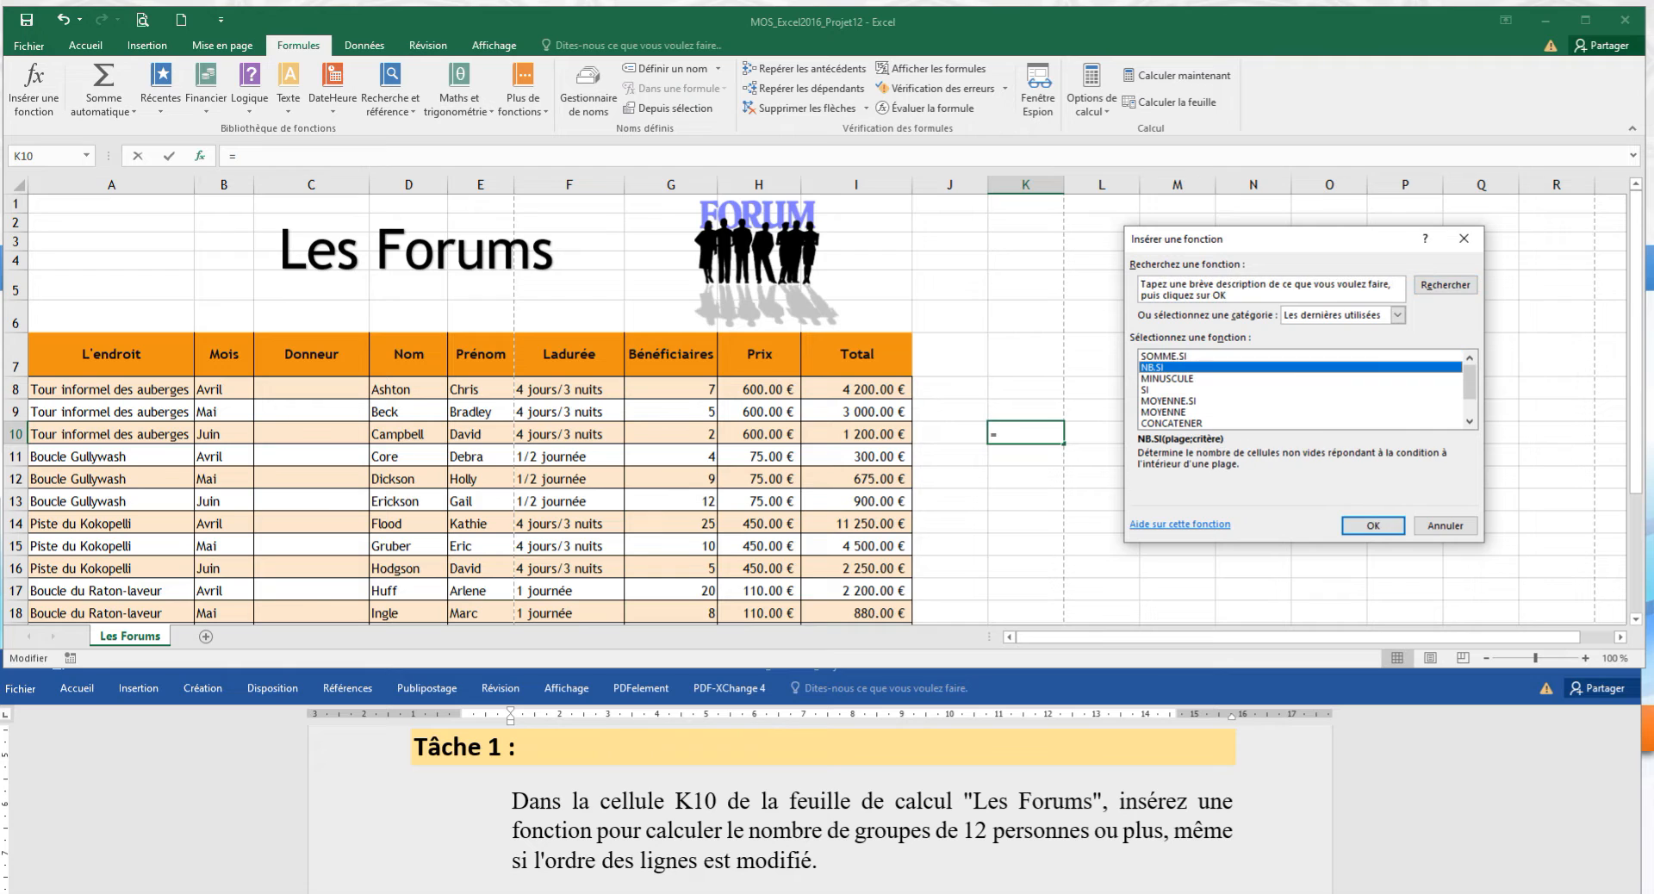
click(1374, 526)
drag(1170, 286, 1204, 271)
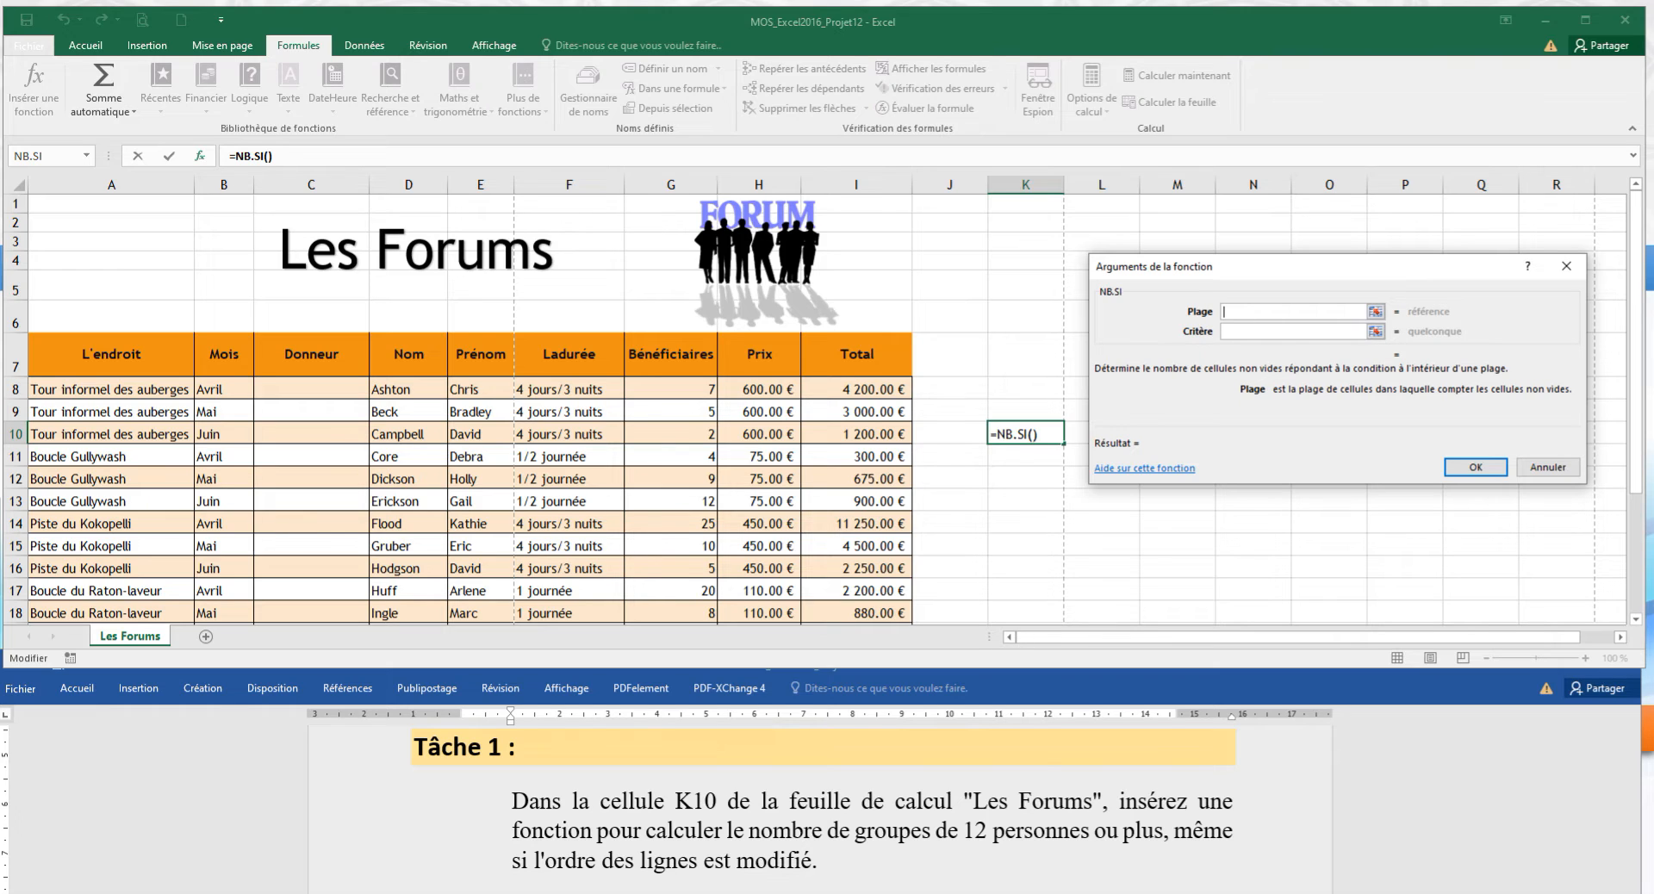
Set the NB.SI range to the table's Bénéficiaires column with the criterion >=12, and complete the formula.
drag(671, 390, 671, 566)
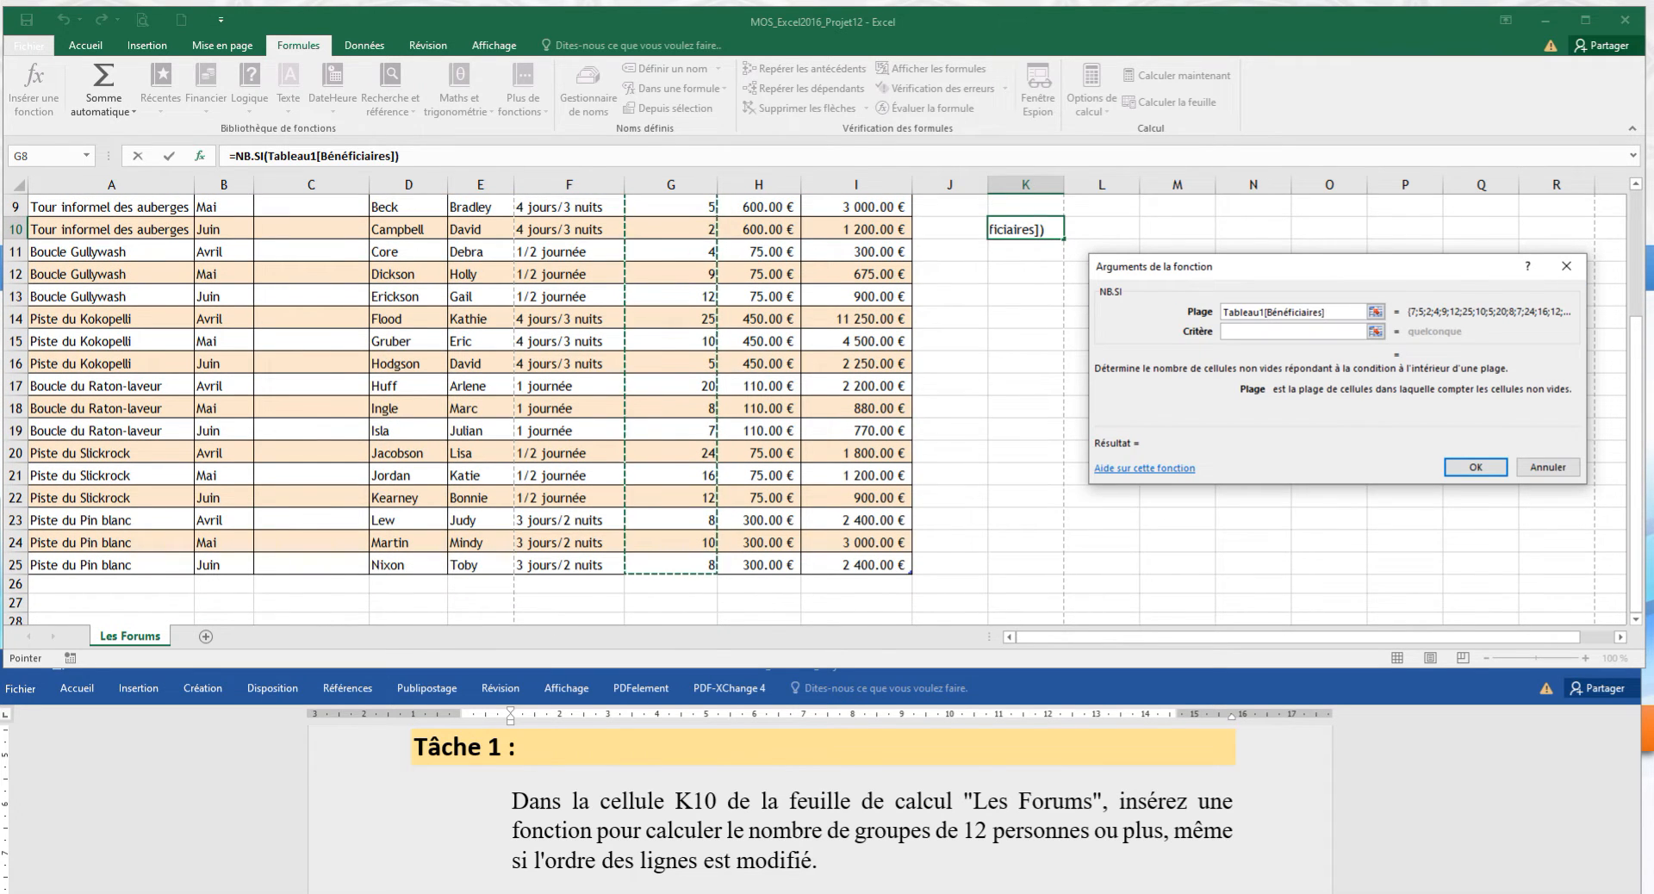
scroll(814, 409, up, 3)
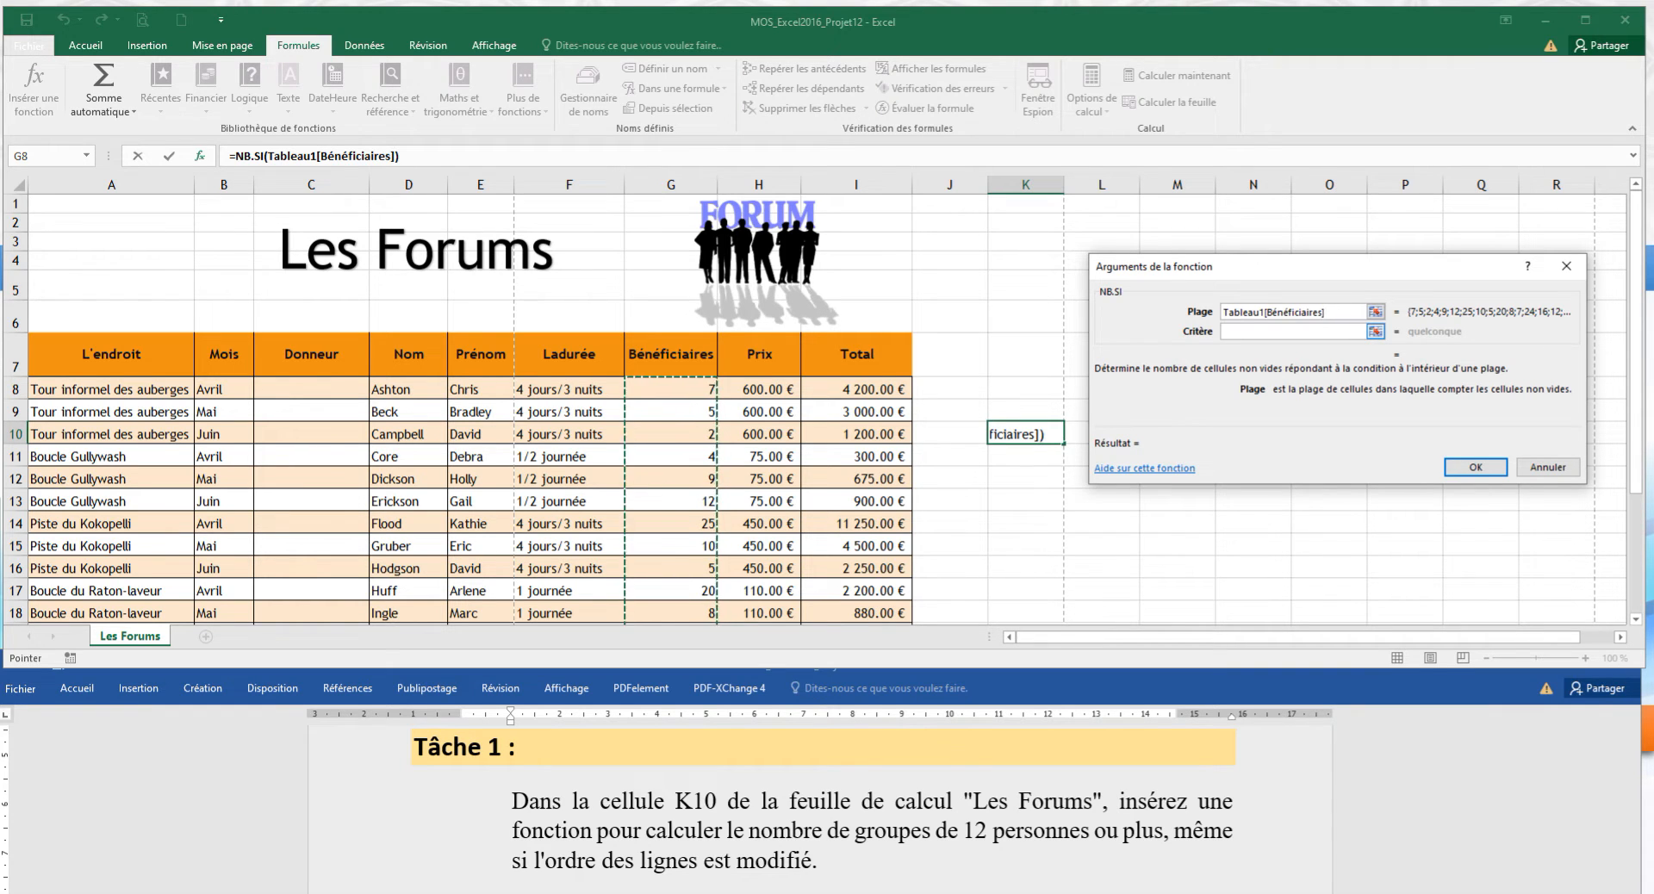
click(1293, 332)
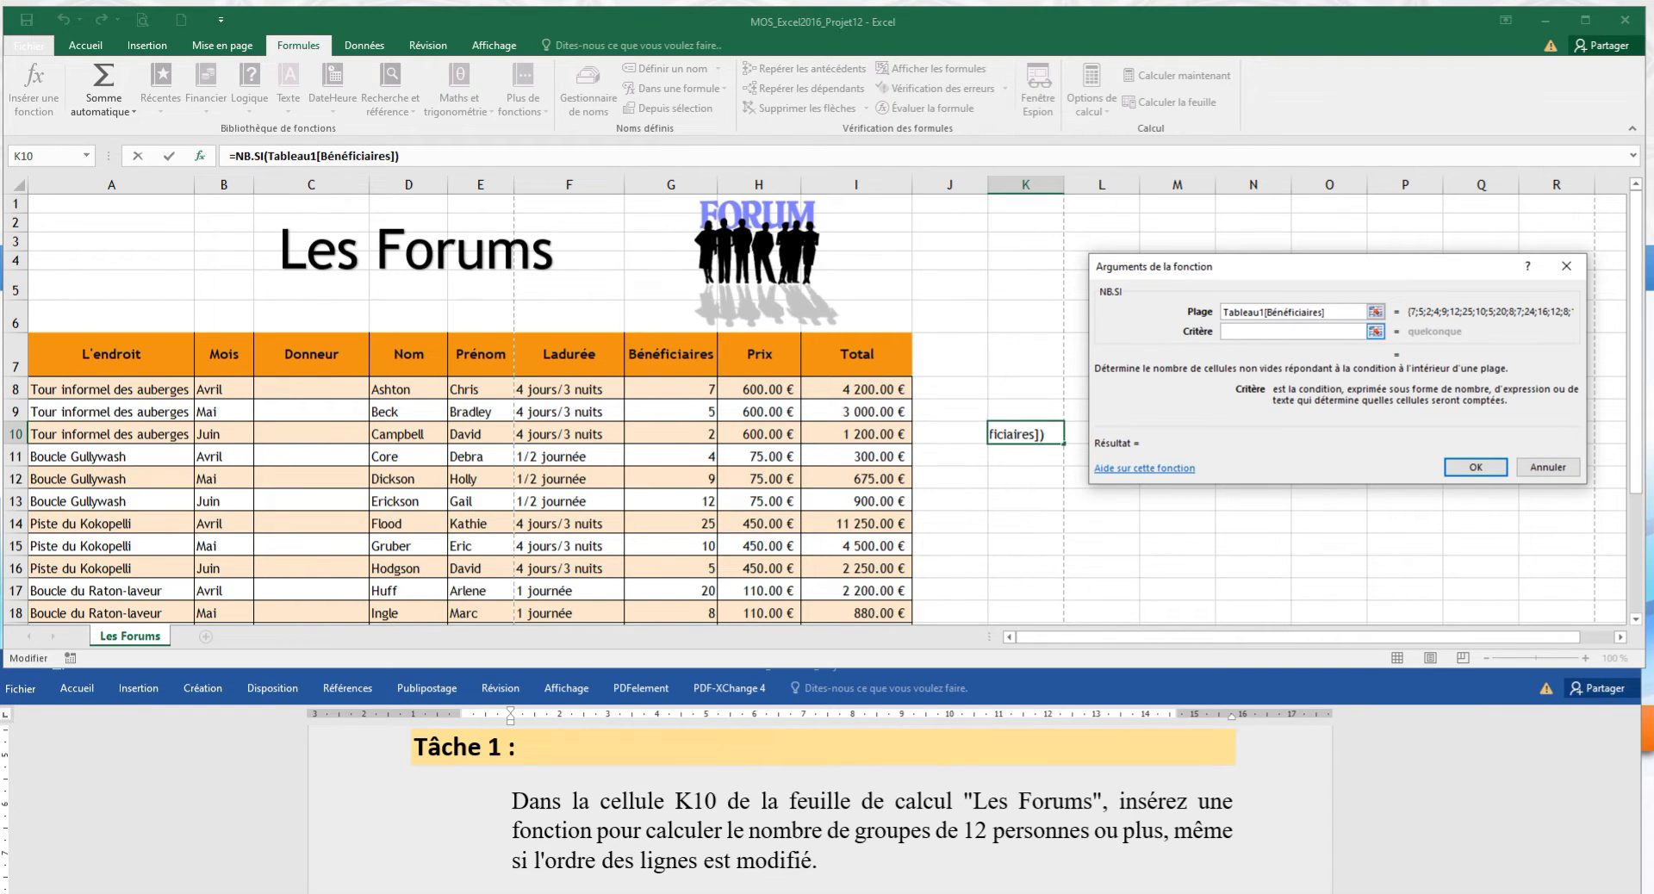
text(>=12)
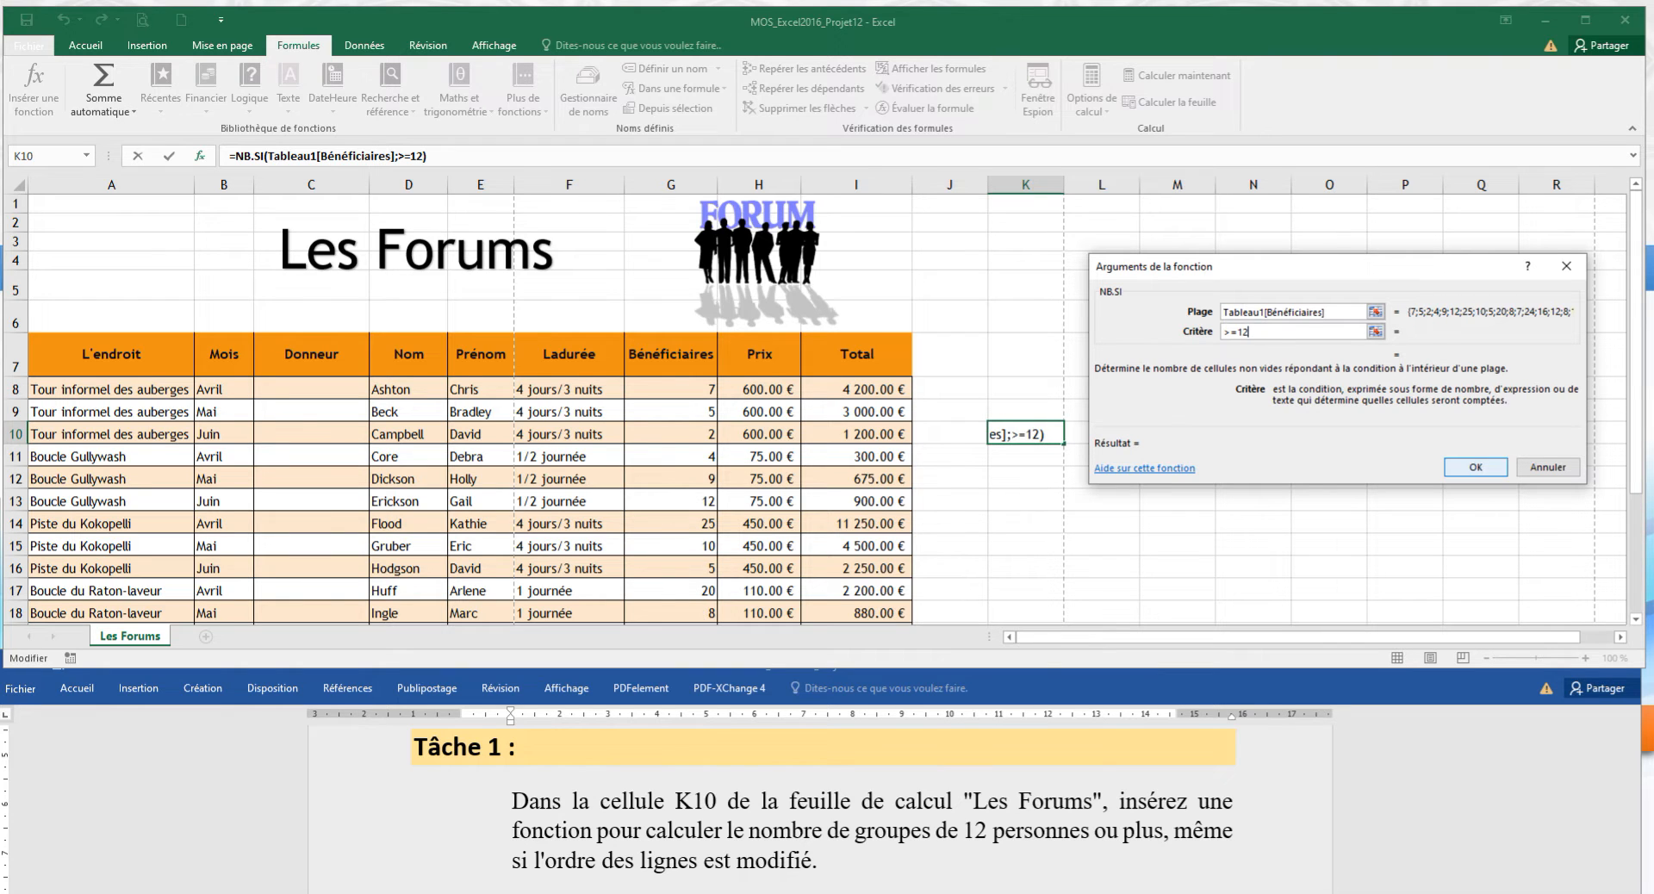
click(1476, 467)
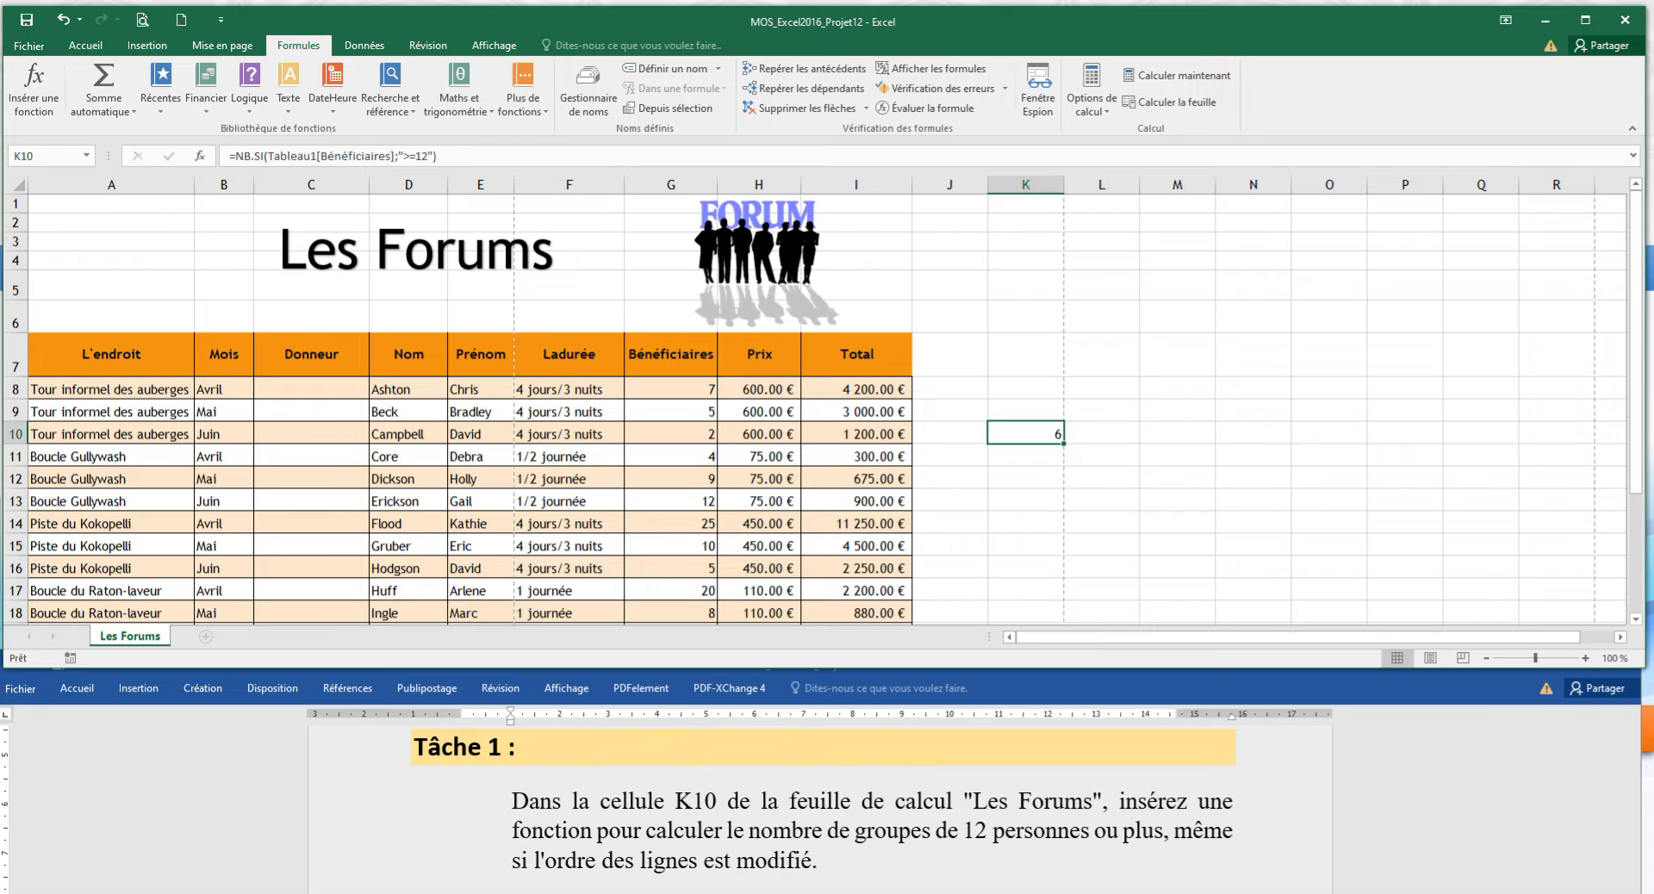
Check the count in K10 against the Bénéficiaires values of 12 or more, going through the table row by row.
scroll(818, 405, down, 2)
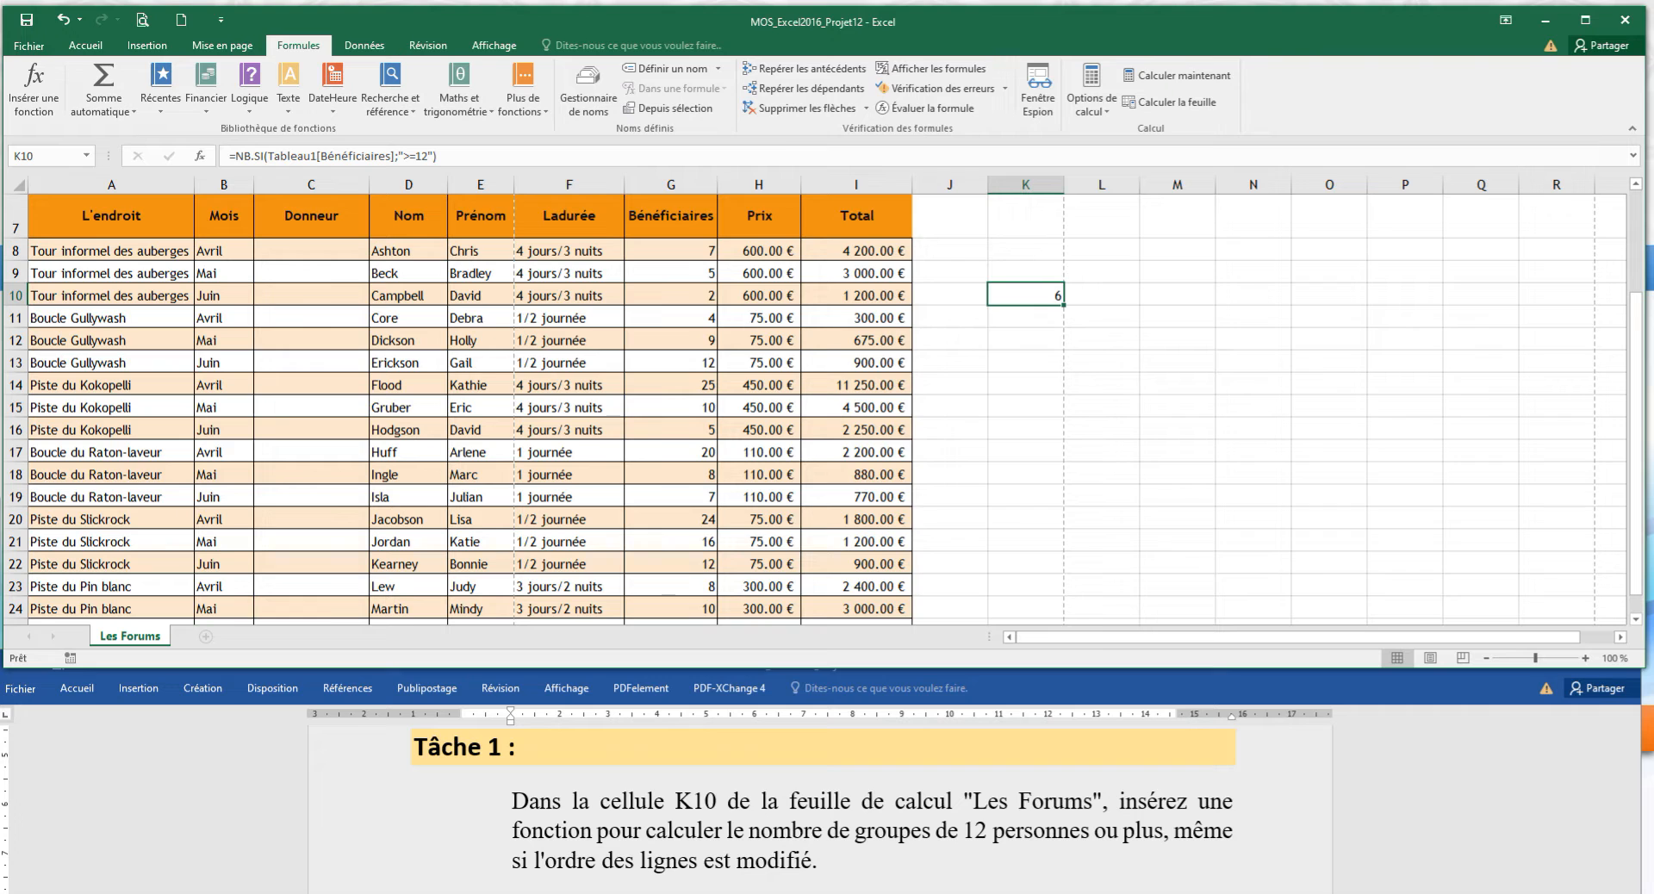
scroll(818, 405, down, 1)
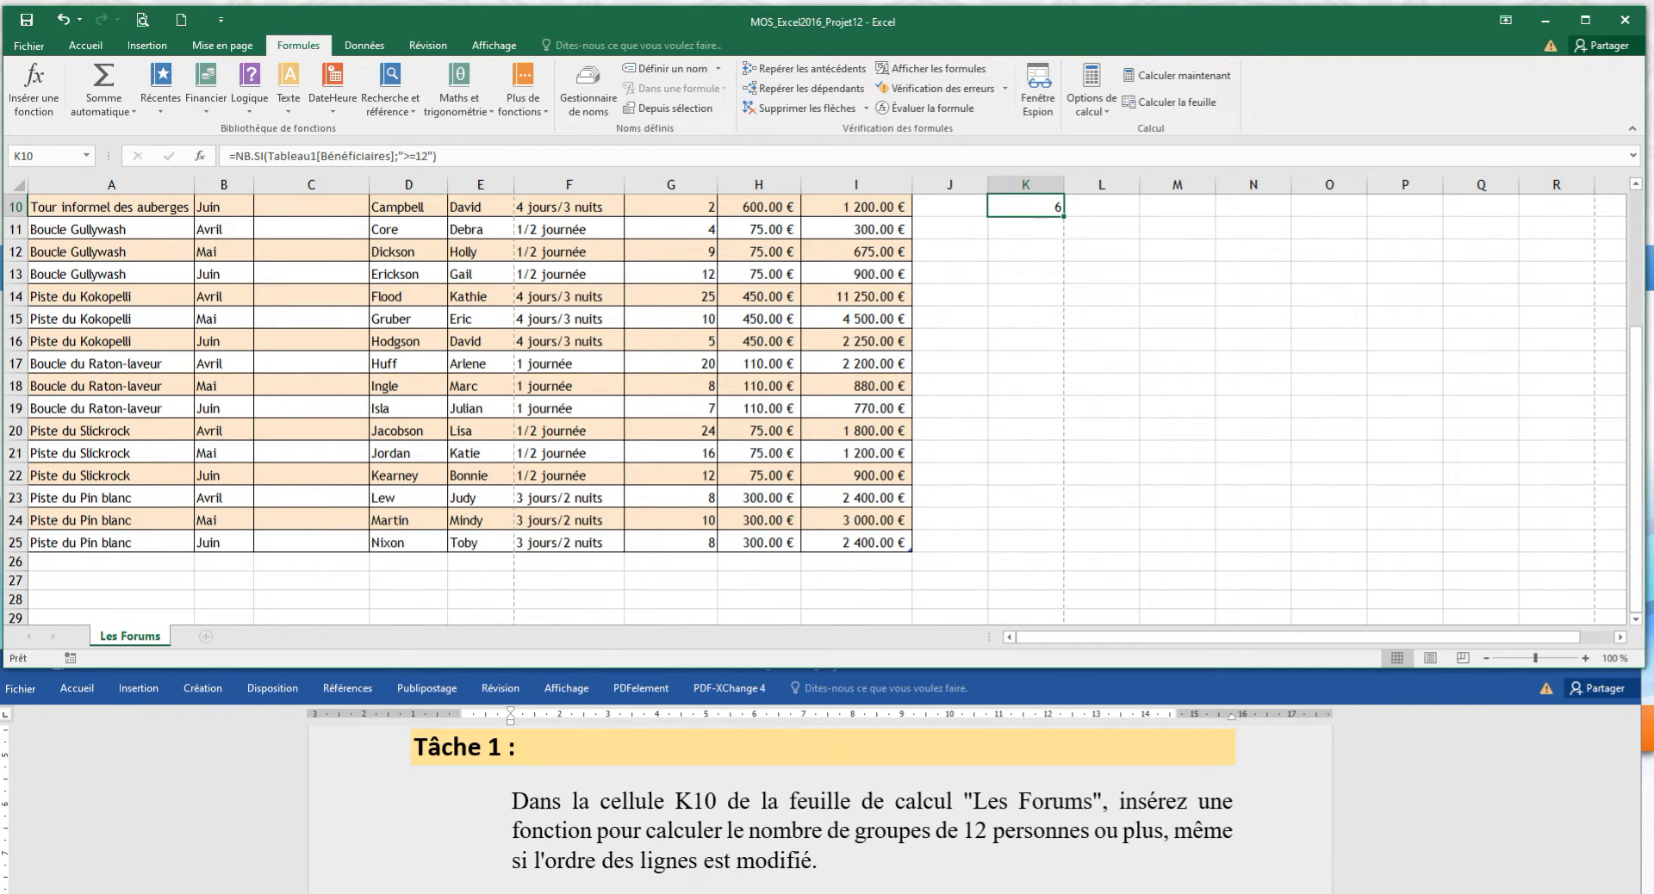
scroll(818, 405, up, 1)
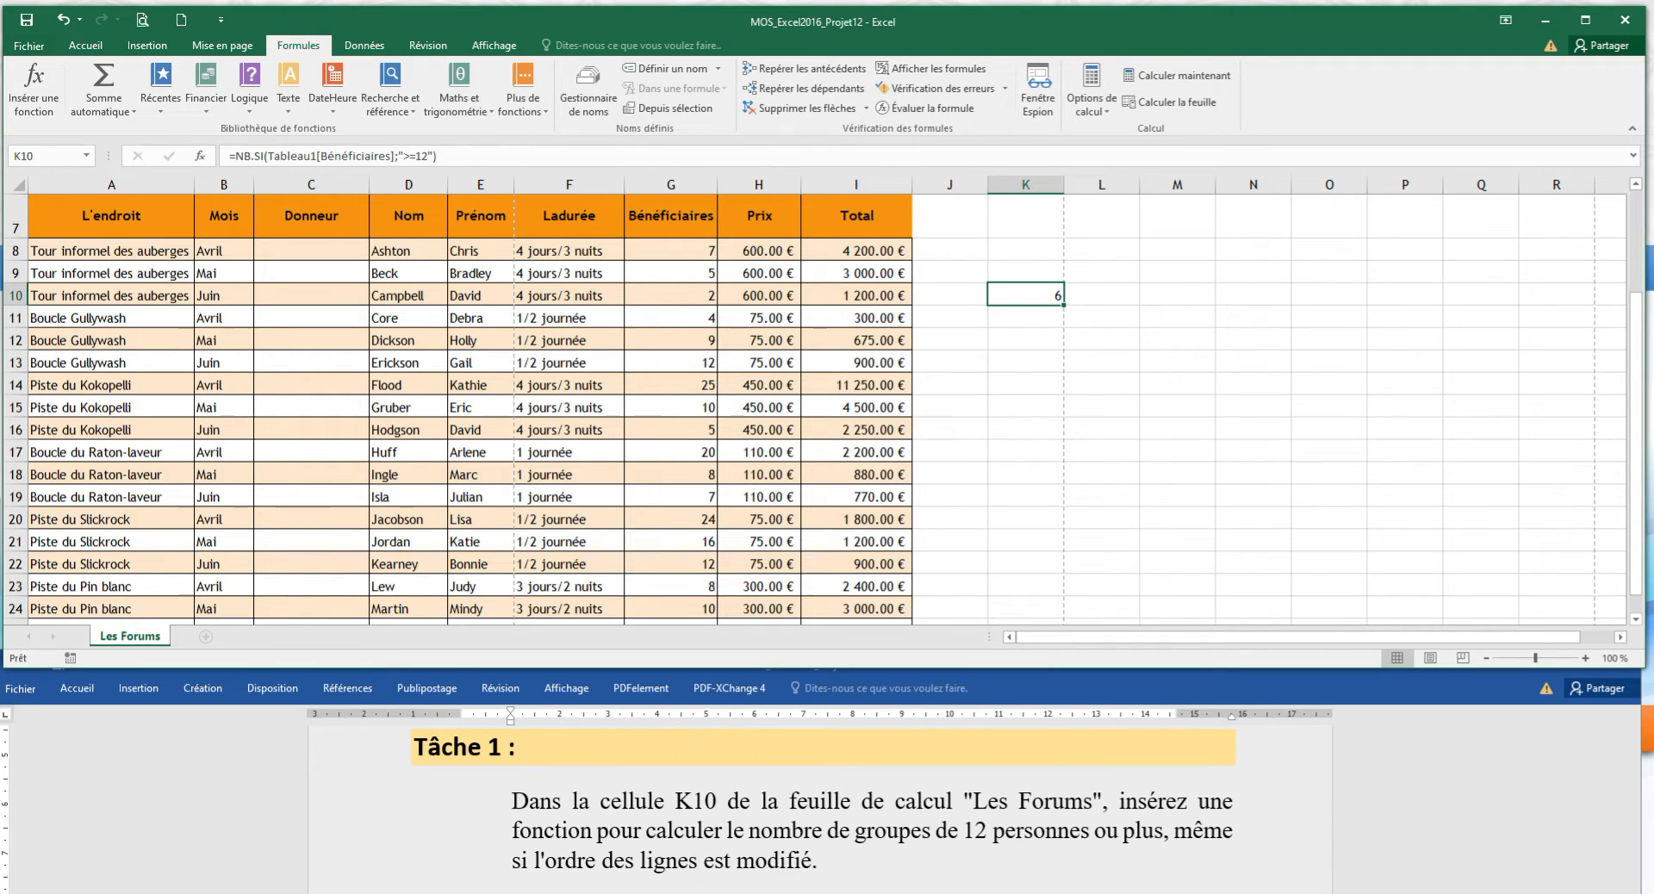
click(672, 363)
click(672, 386)
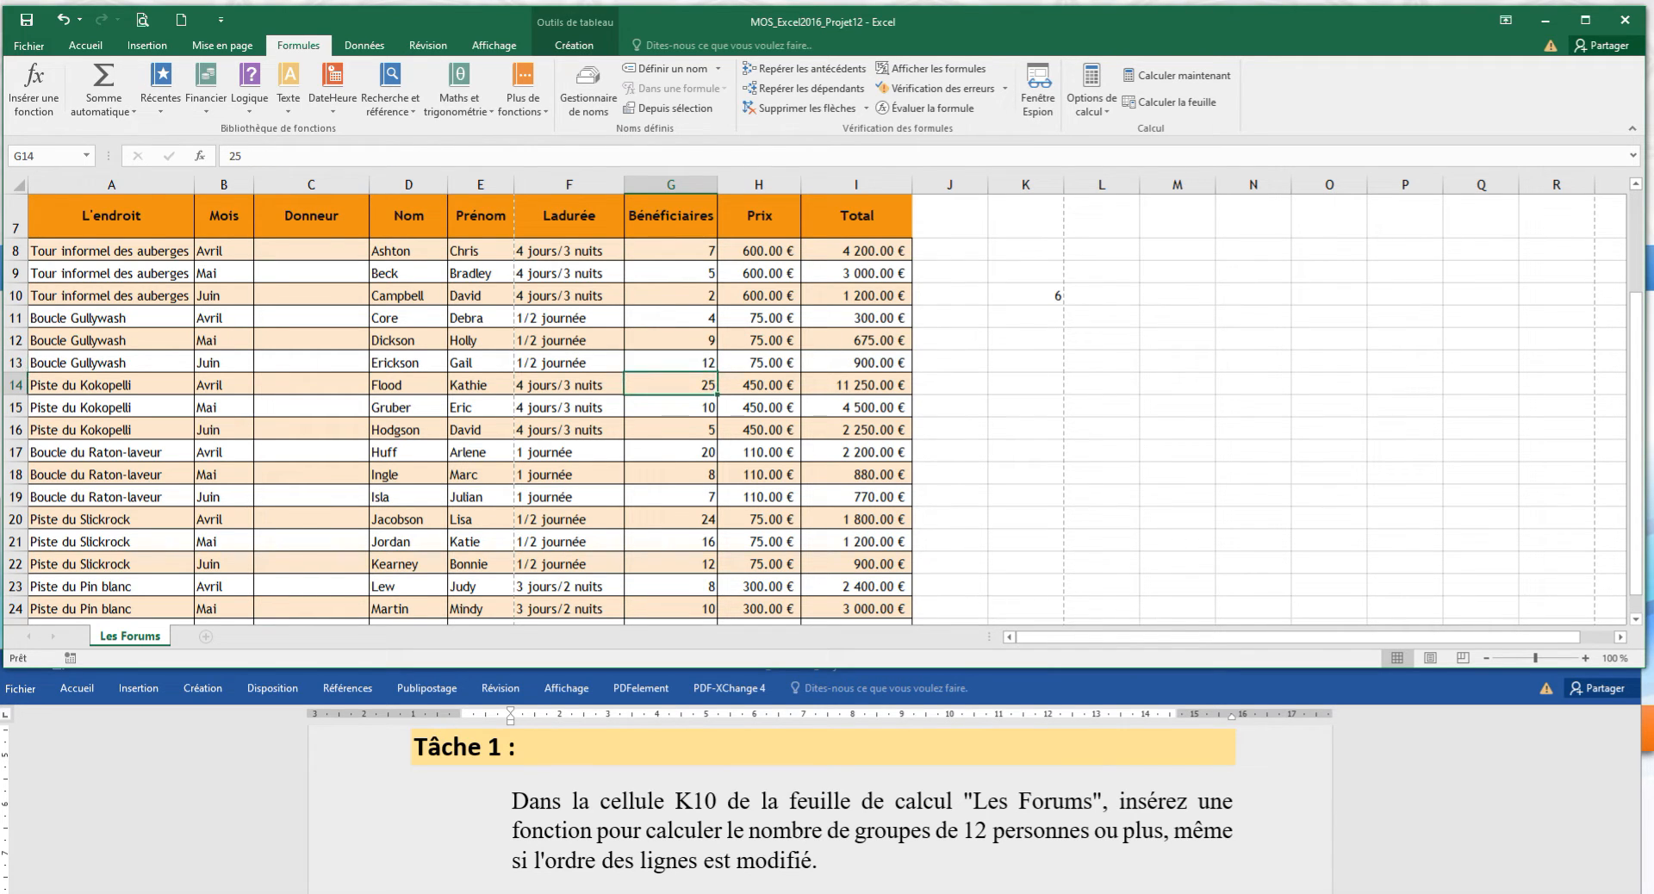
click(671, 452)
click(671, 519)
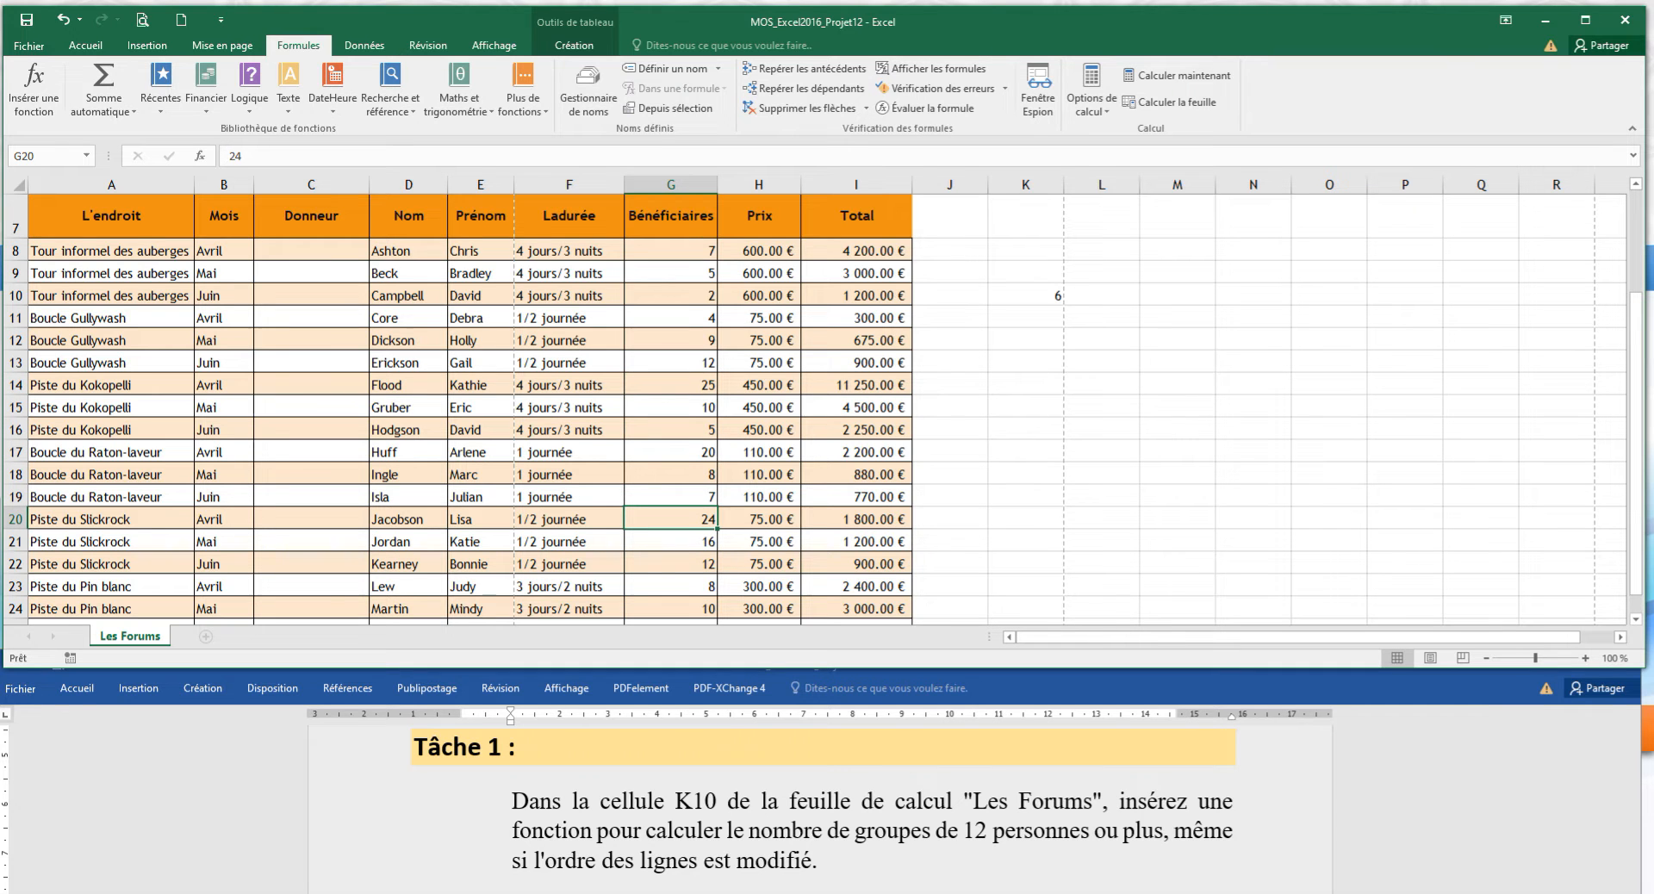
click(672, 542)
click(671, 564)
scroll(671, 564, down, 1)
scroll(671, 565, up, 2)
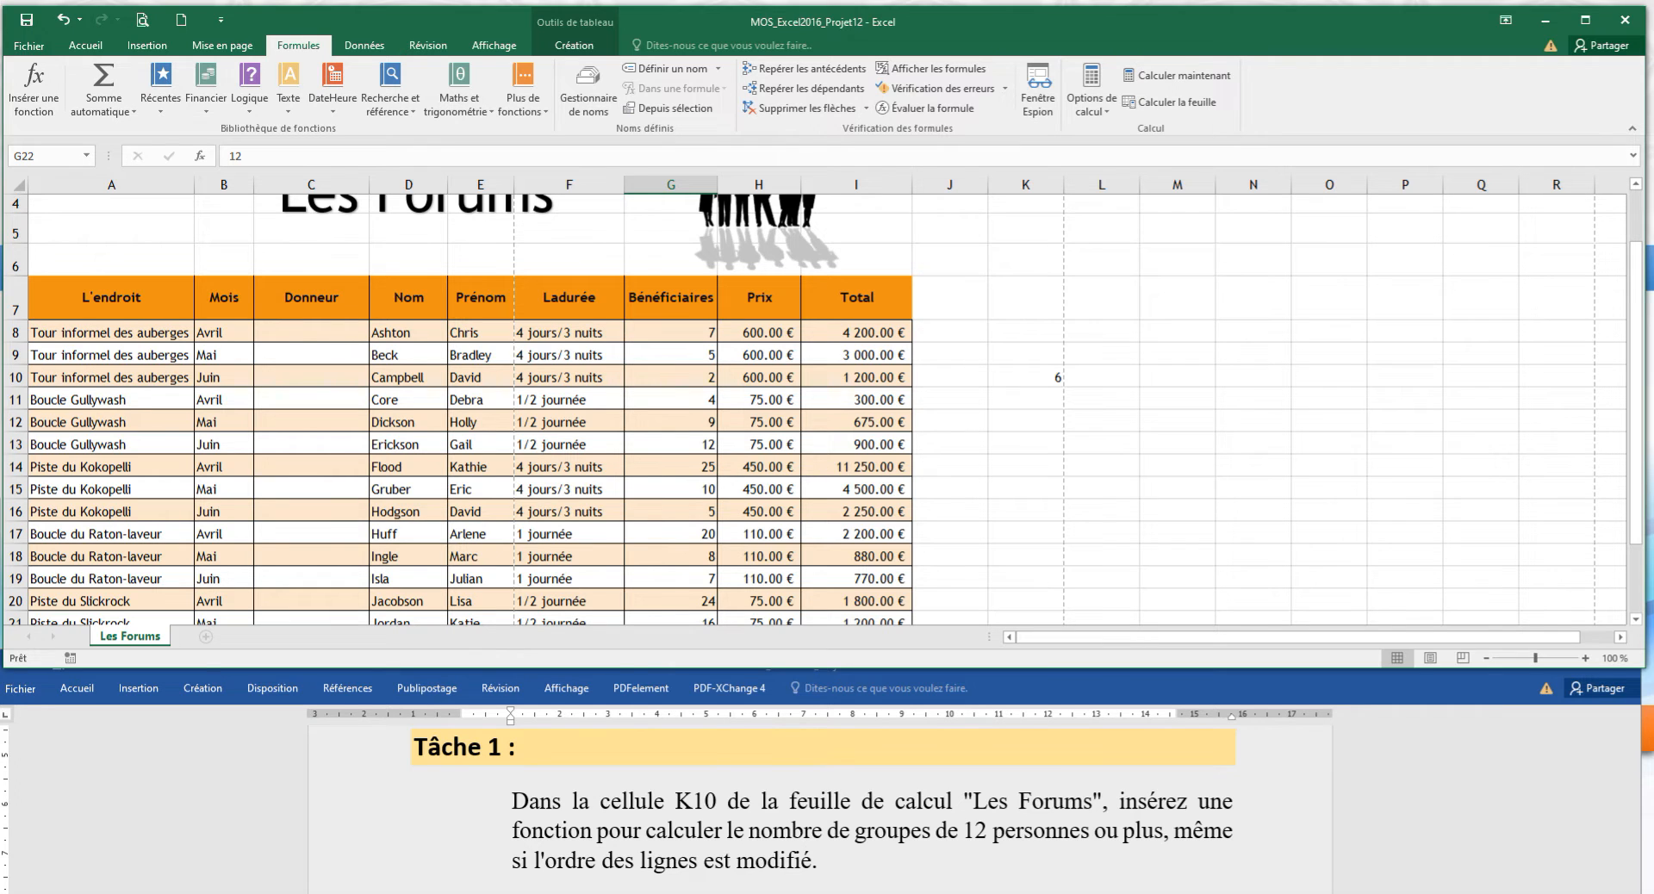
Read Tâche 2 in the Word instructions and start a SOMME.SI function in cell K11.
scroll(823, 810, down, 3)
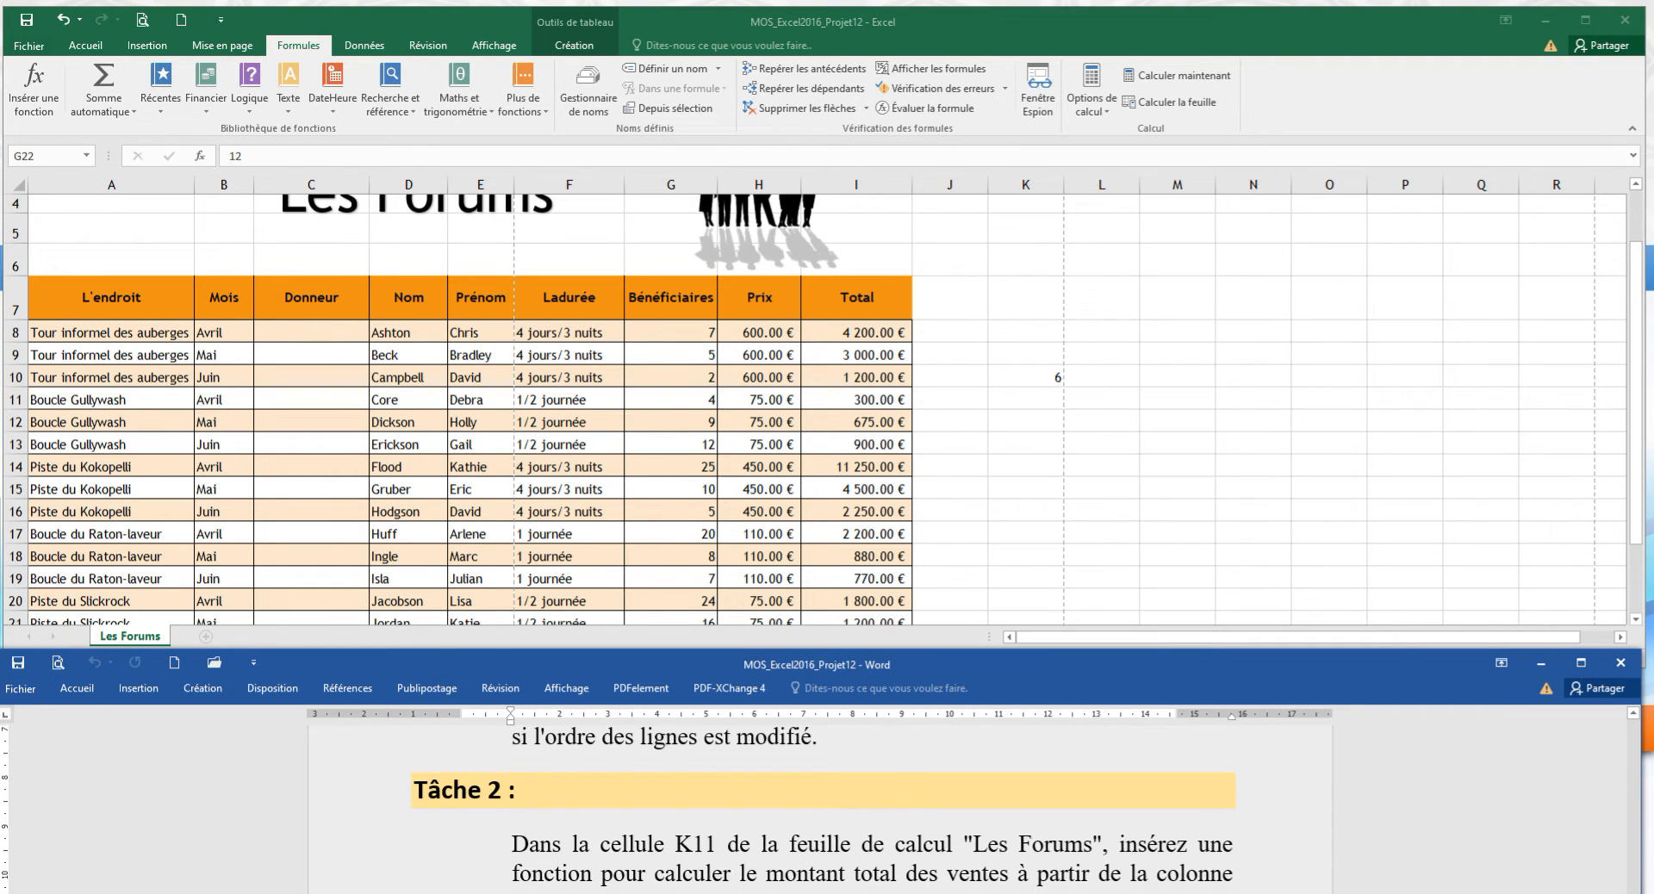
scroll(823, 806, down, 1)
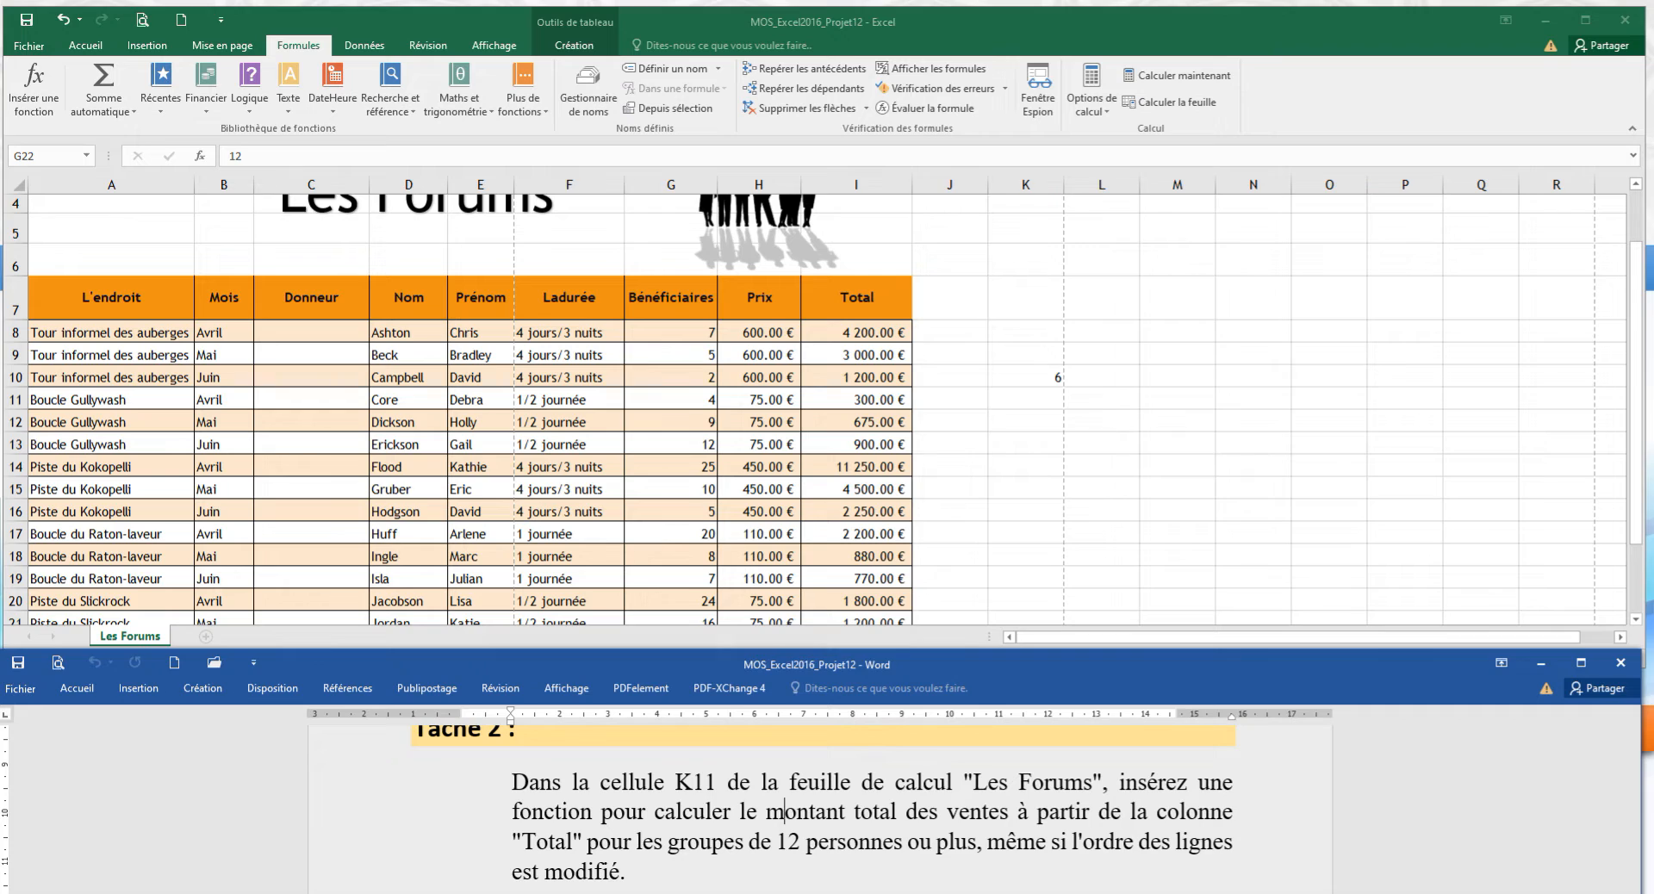
click(1026, 398)
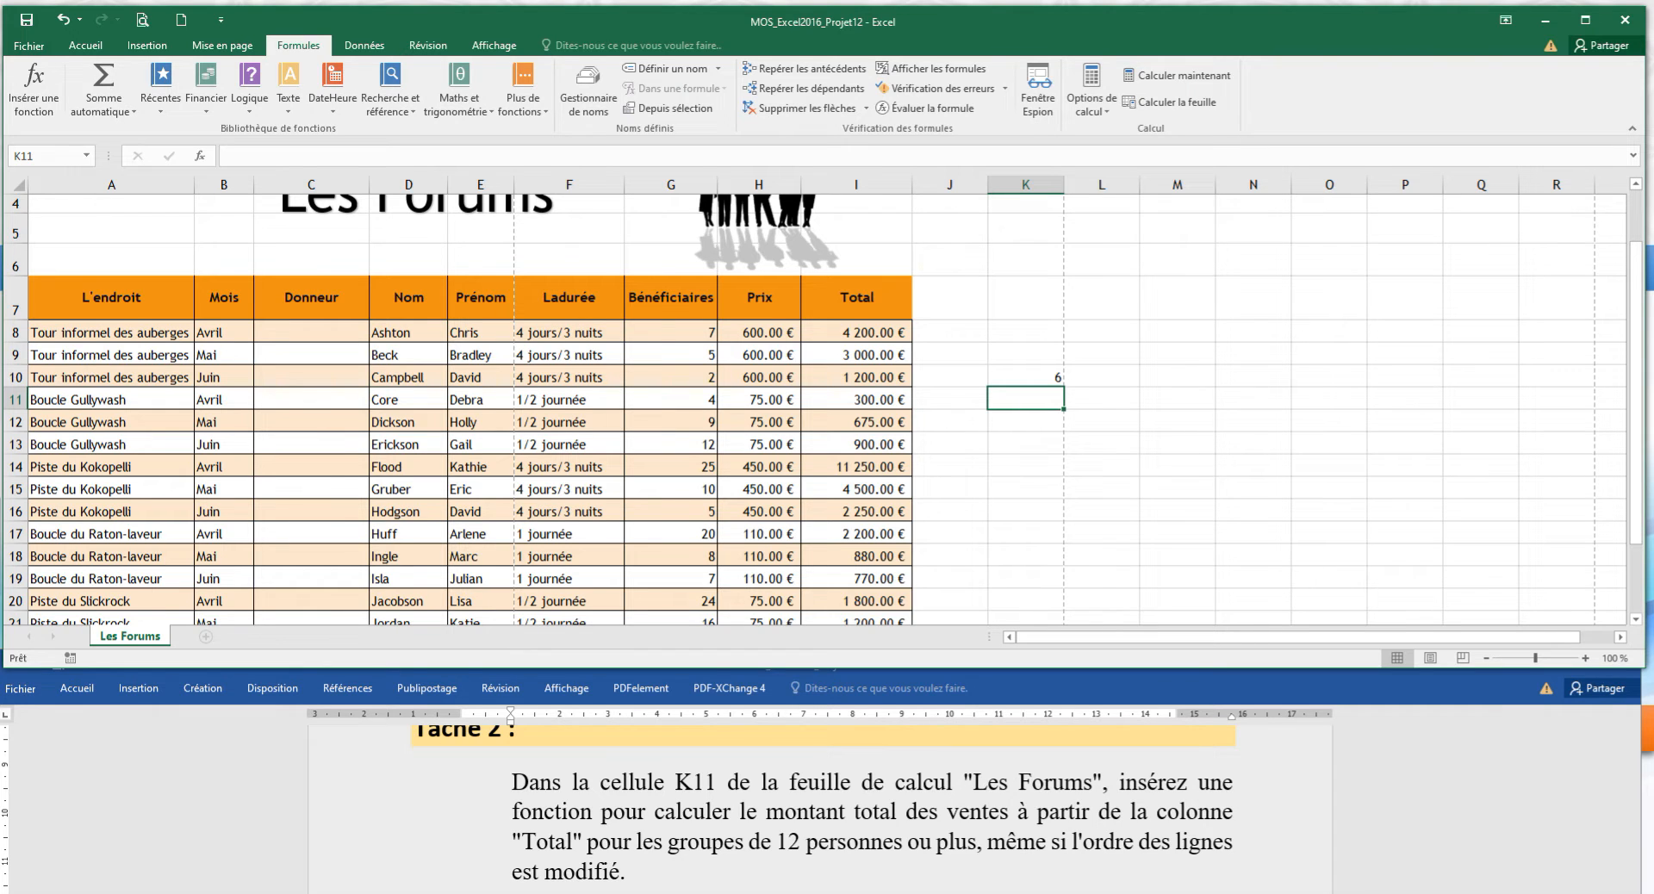
click(33, 86)
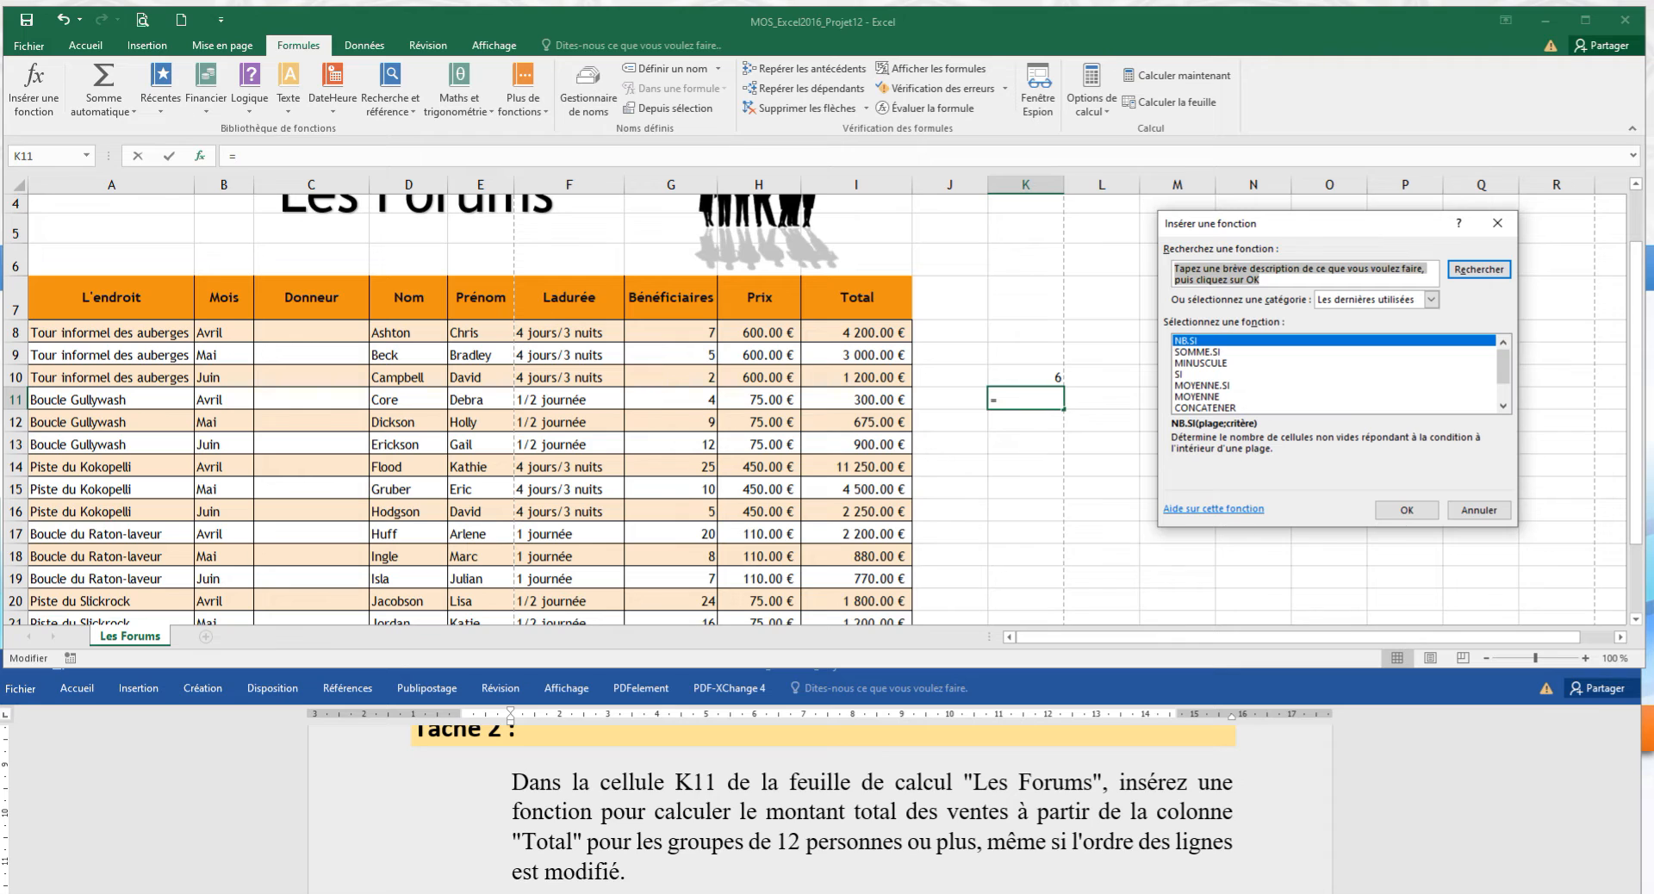
click(1198, 352)
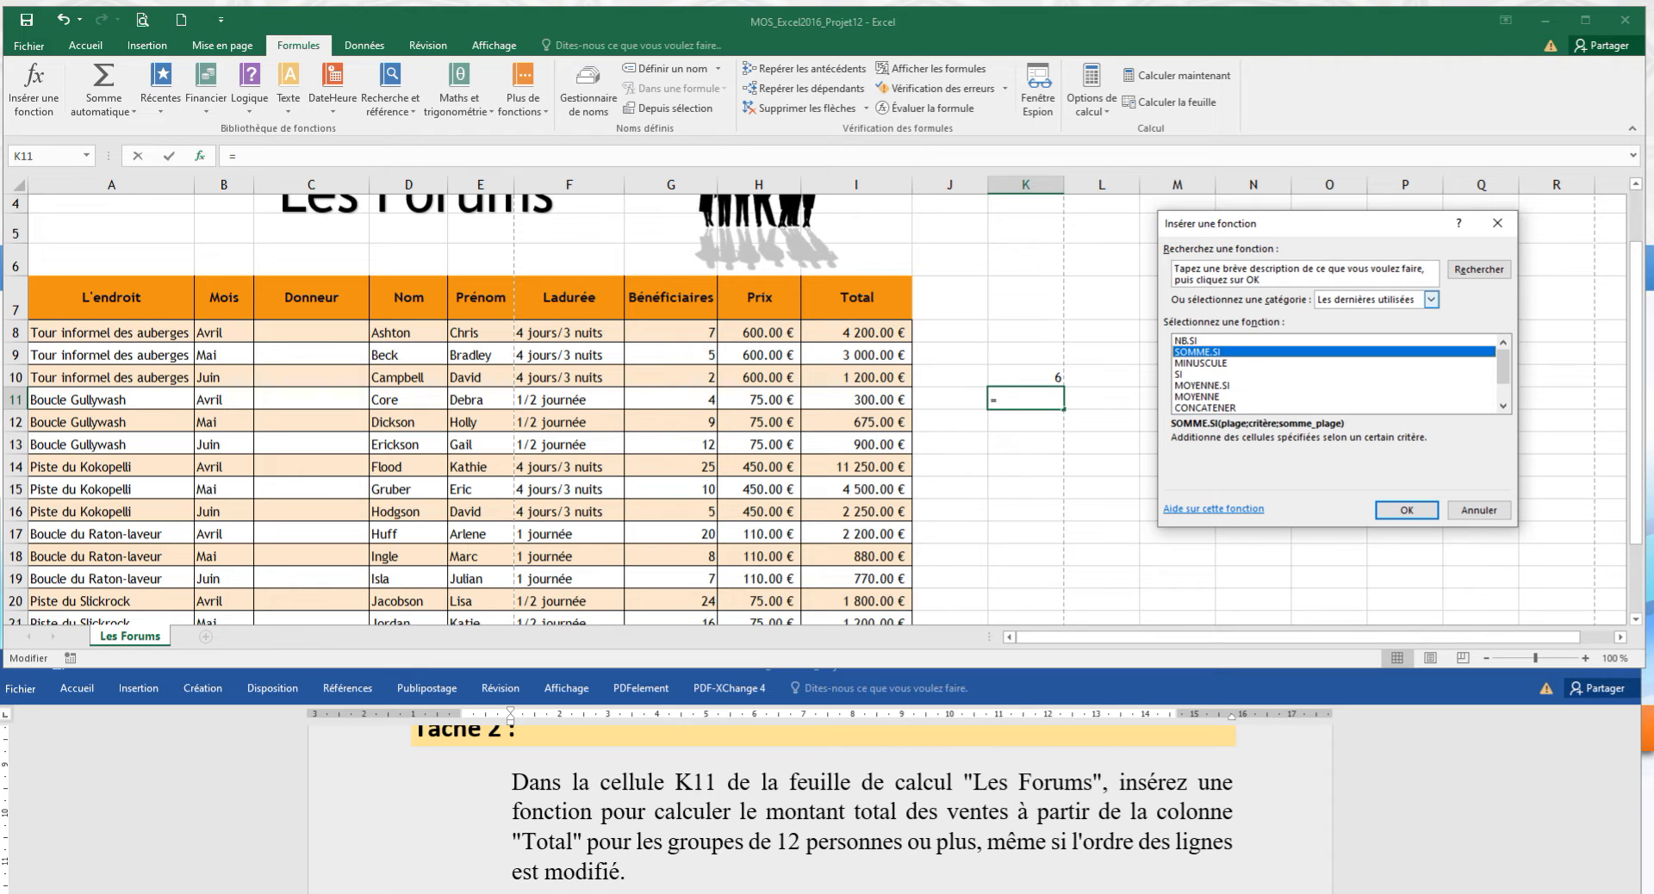
click(1431, 299)
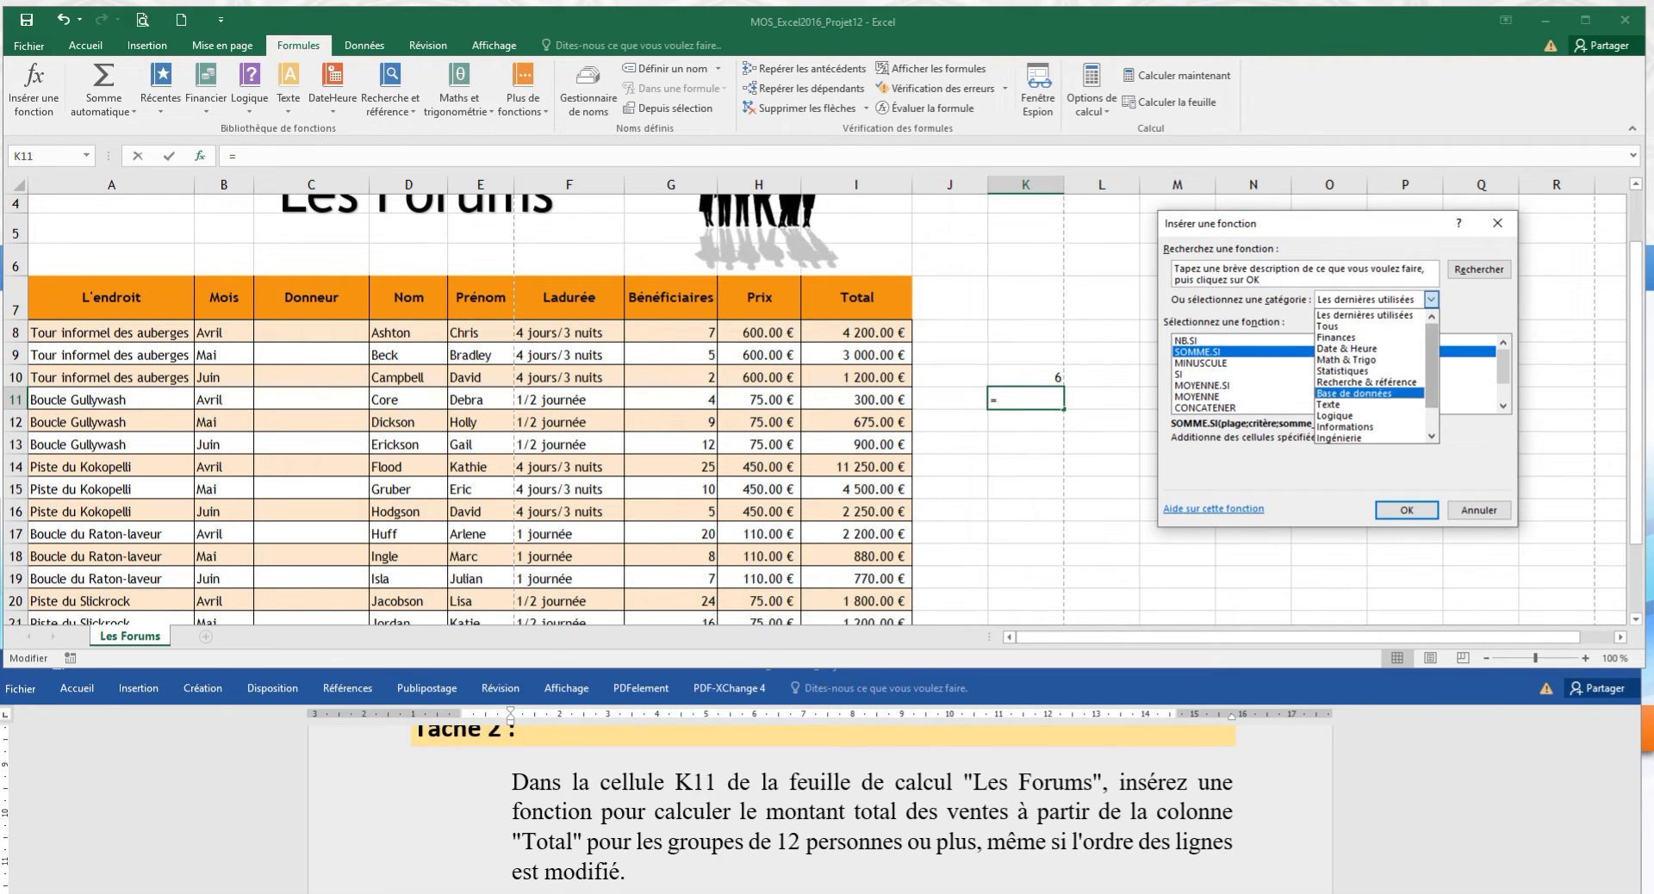
click(1365, 315)
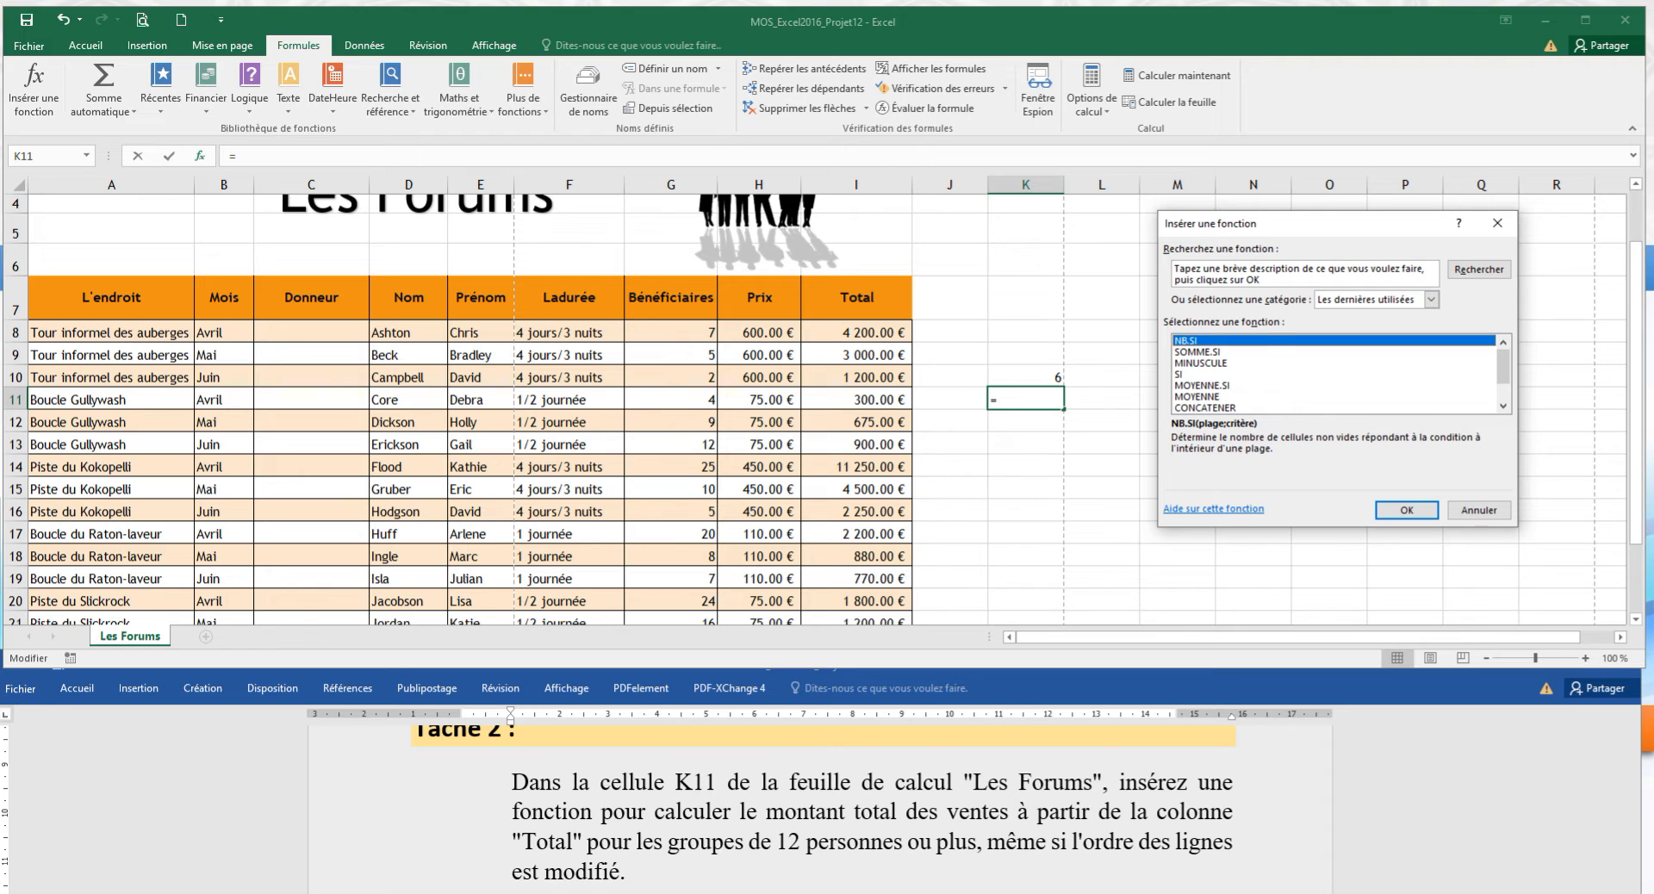
click(1197, 353)
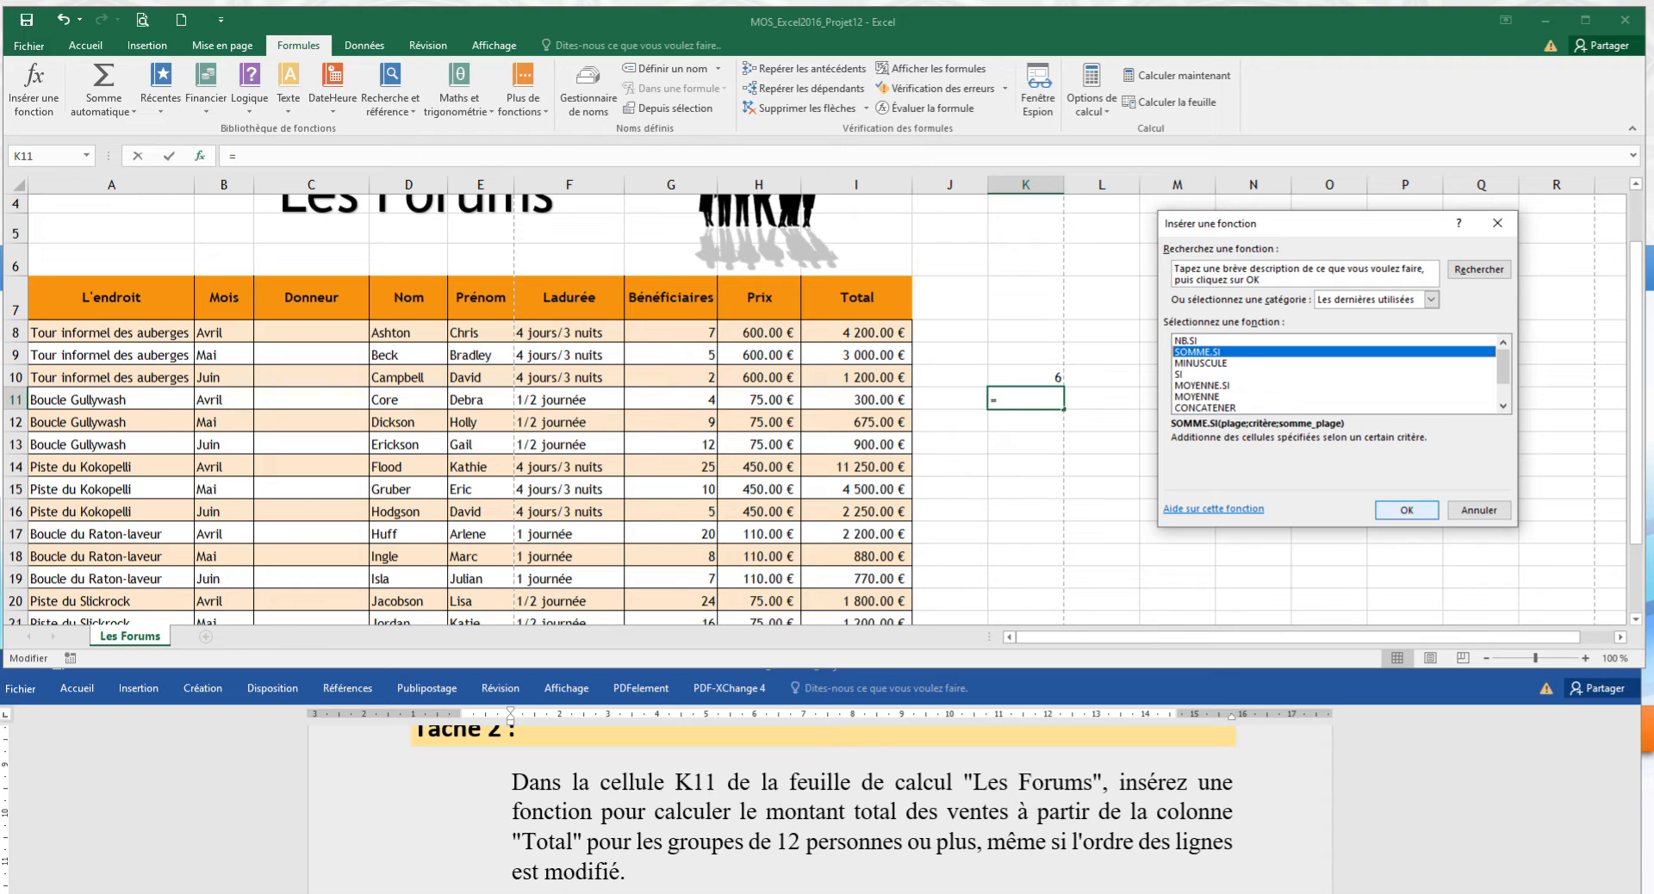
key(Return)
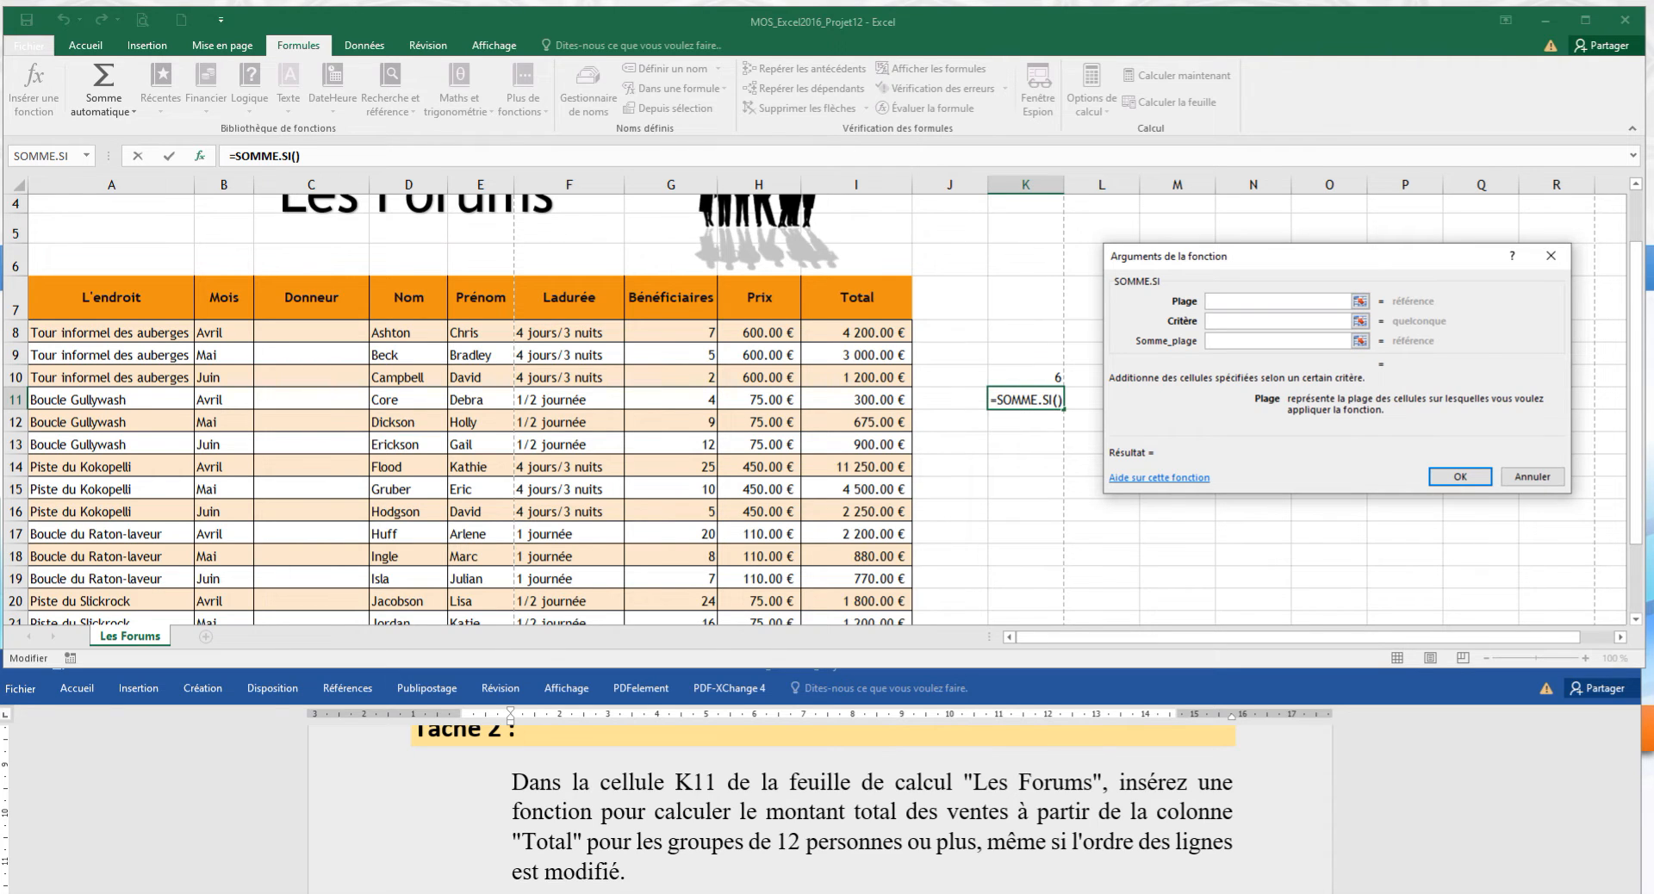
Set the SOMME.SI range to the table's Total column with the criterion >=12, leave Somme_plage empty, and complete the formula.
drag(857, 333, 856, 590)
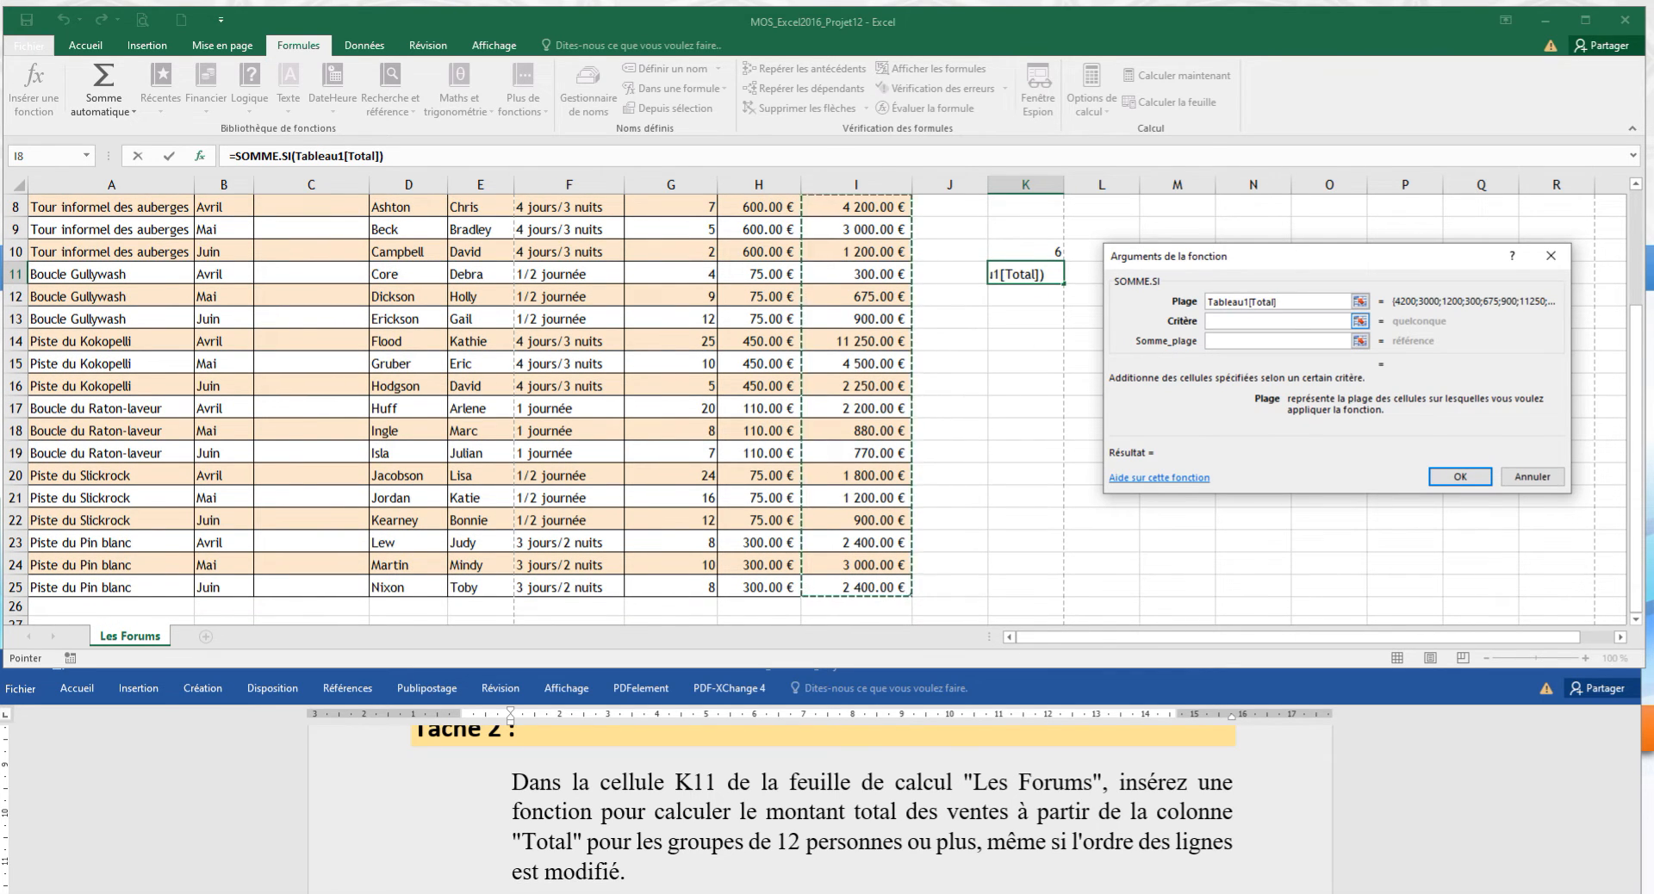
click(1278, 322)
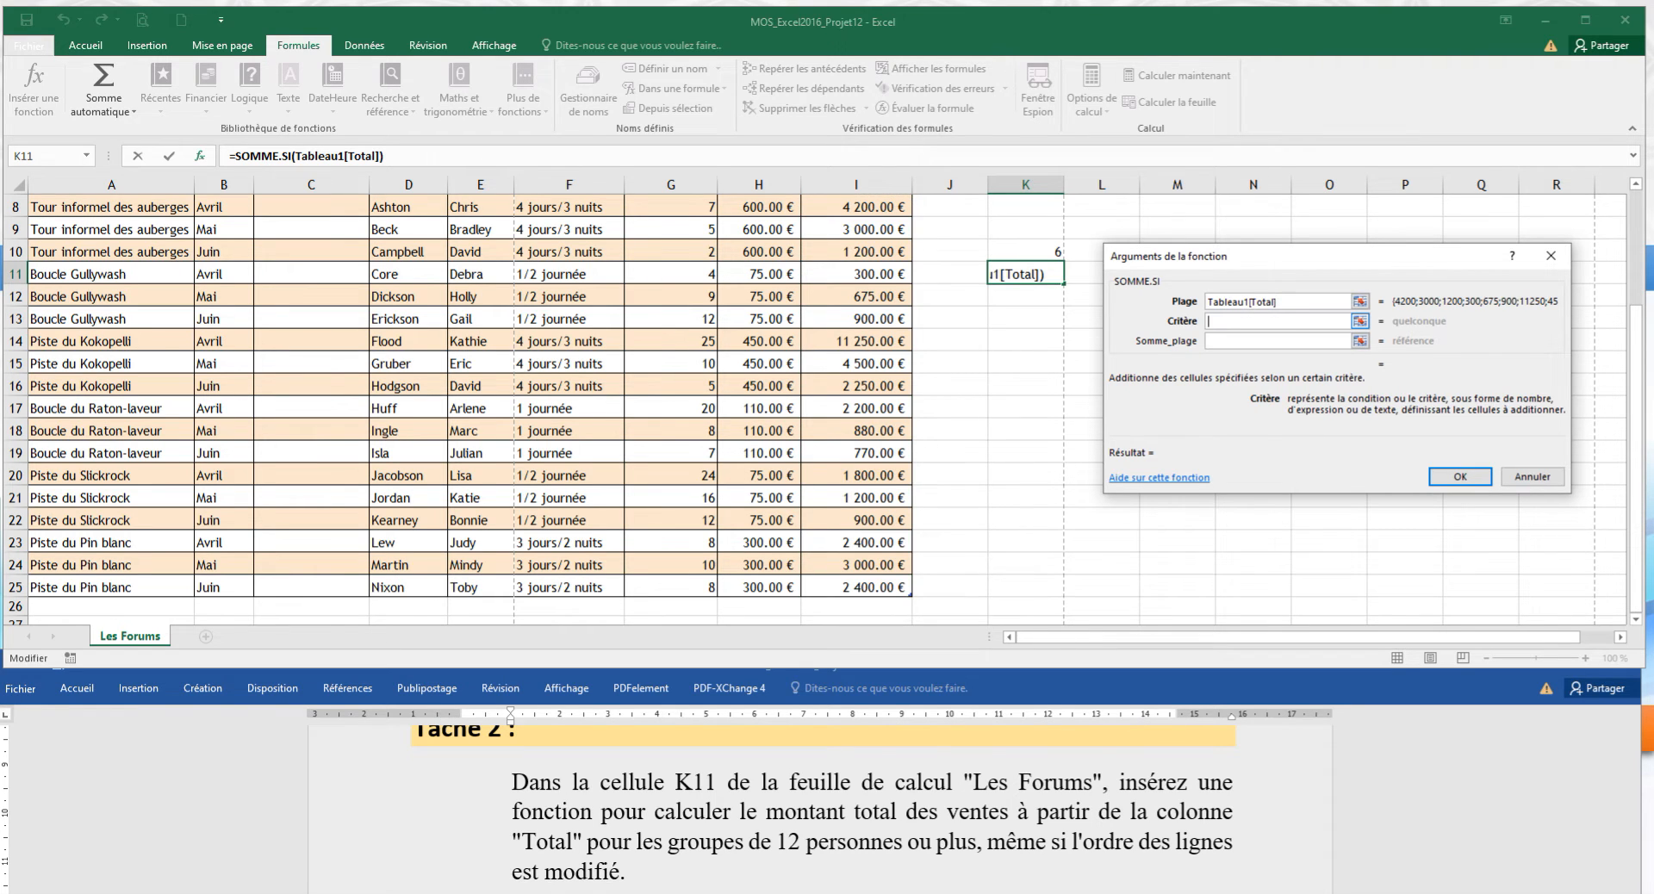
text(>=12)
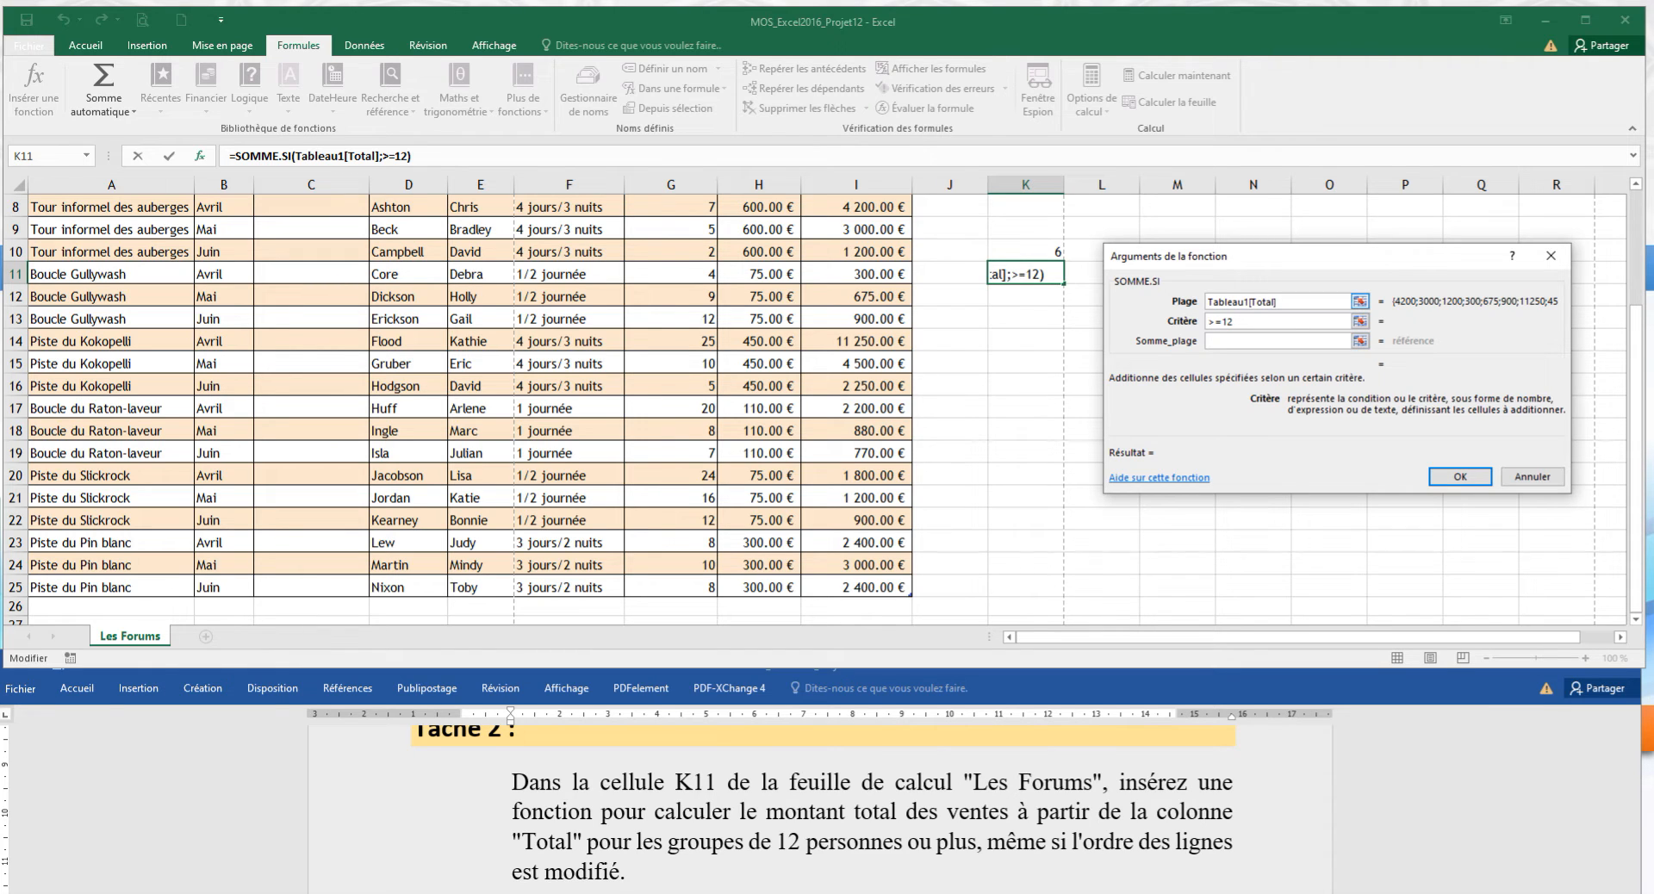
click(1327, 302)
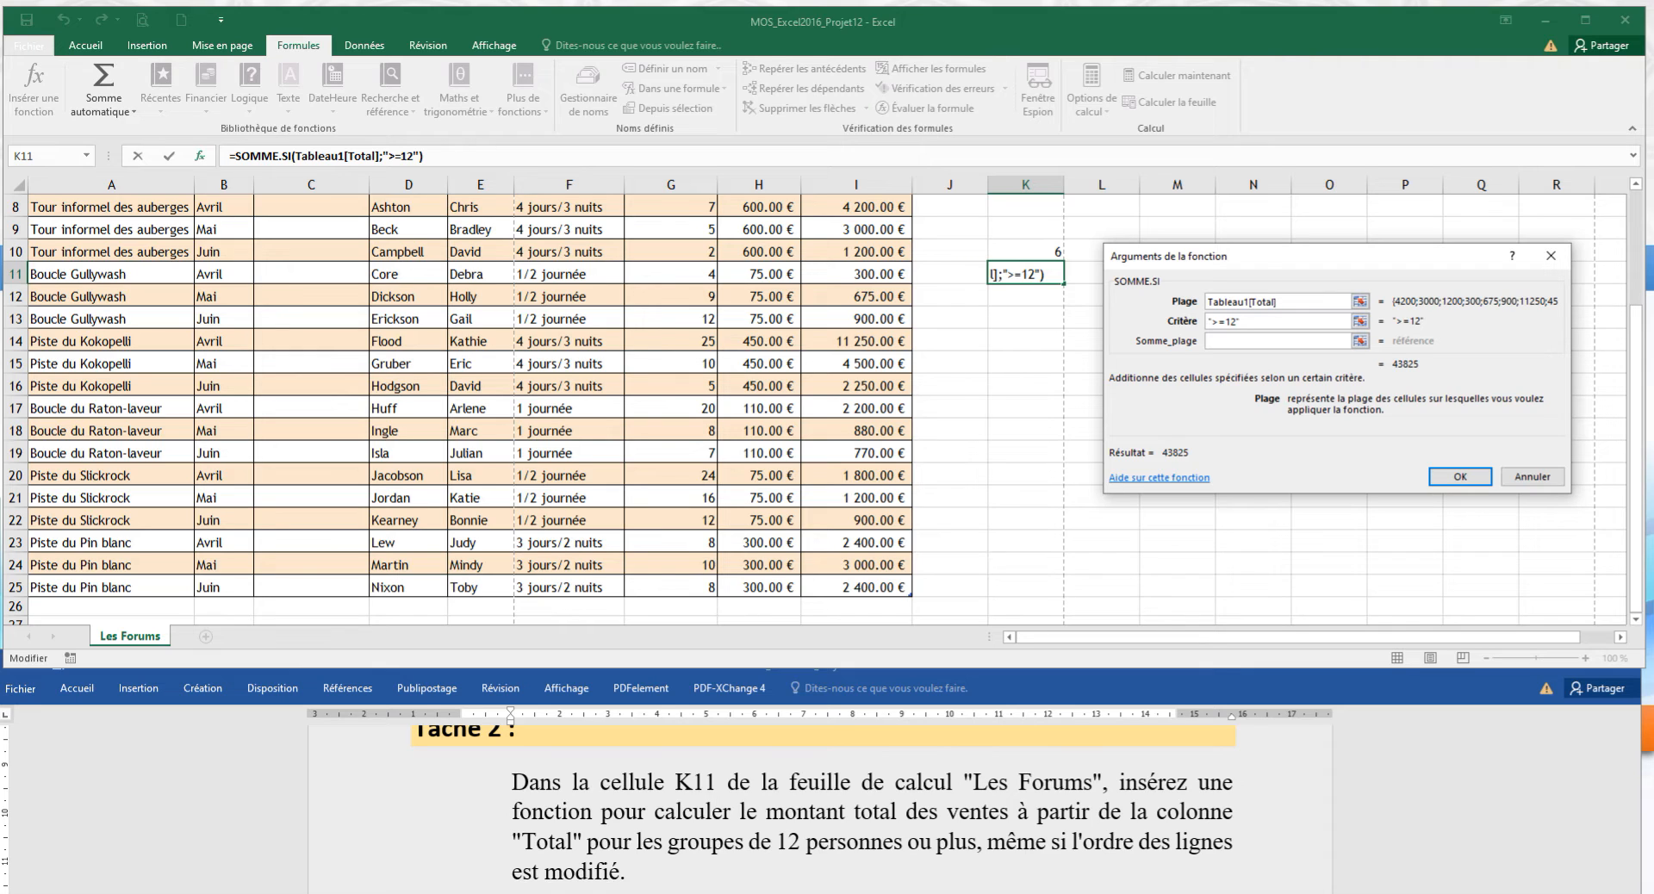
click(1277, 341)
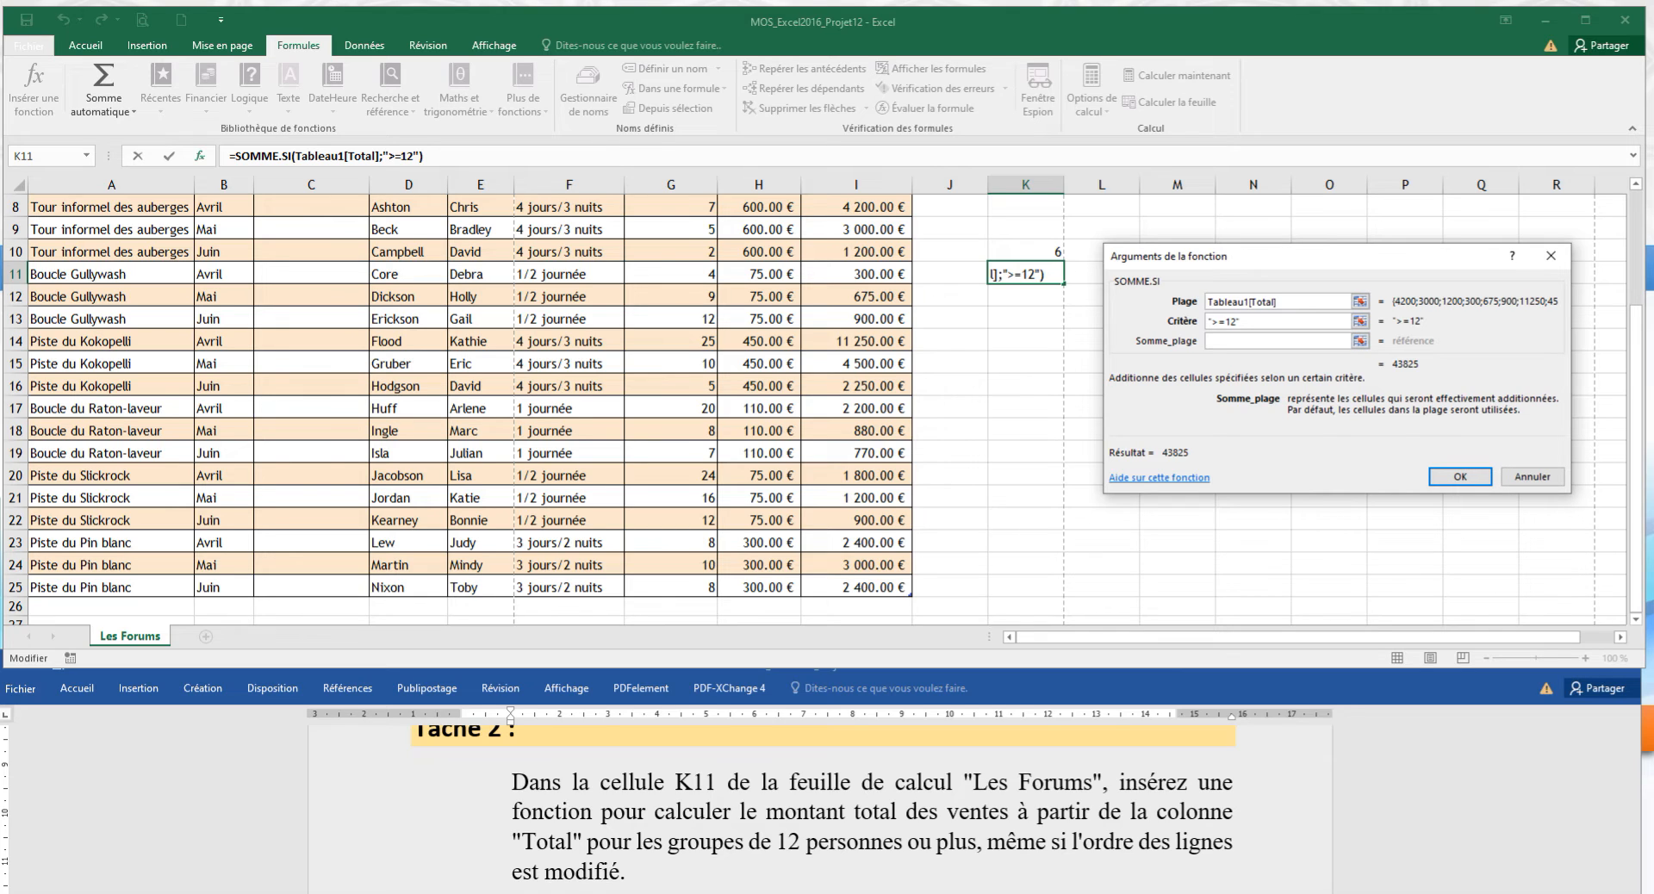
key(Return)
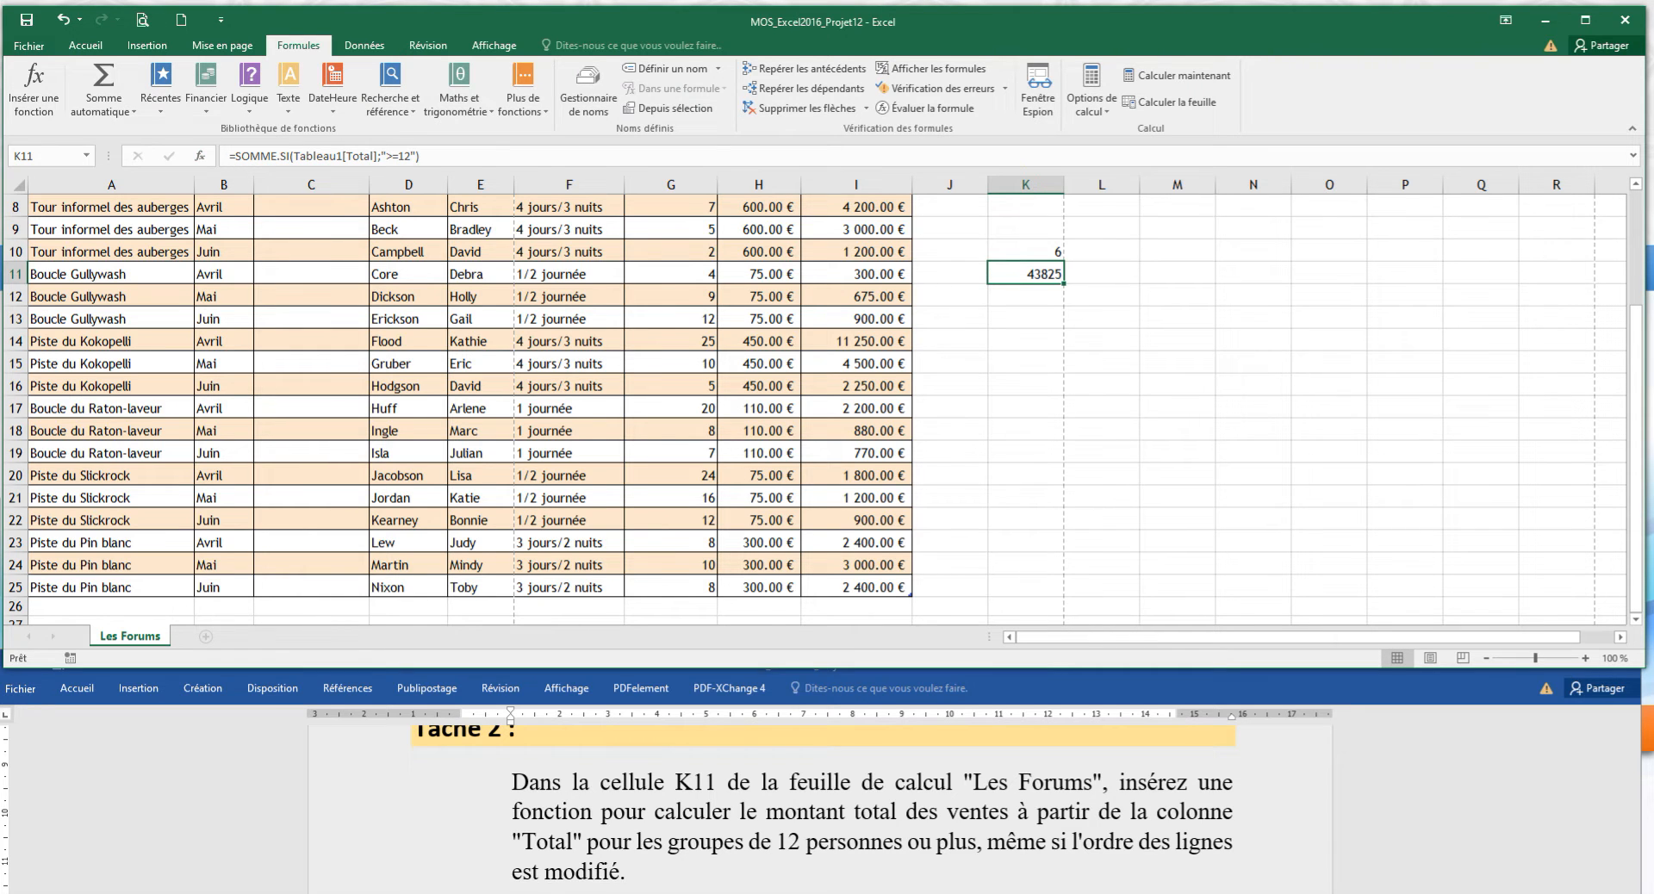
Read Tâche 3 in the Word instructions and start a CONCATENER function in Excel cell C8.
scroll(814, 409, up, 1)
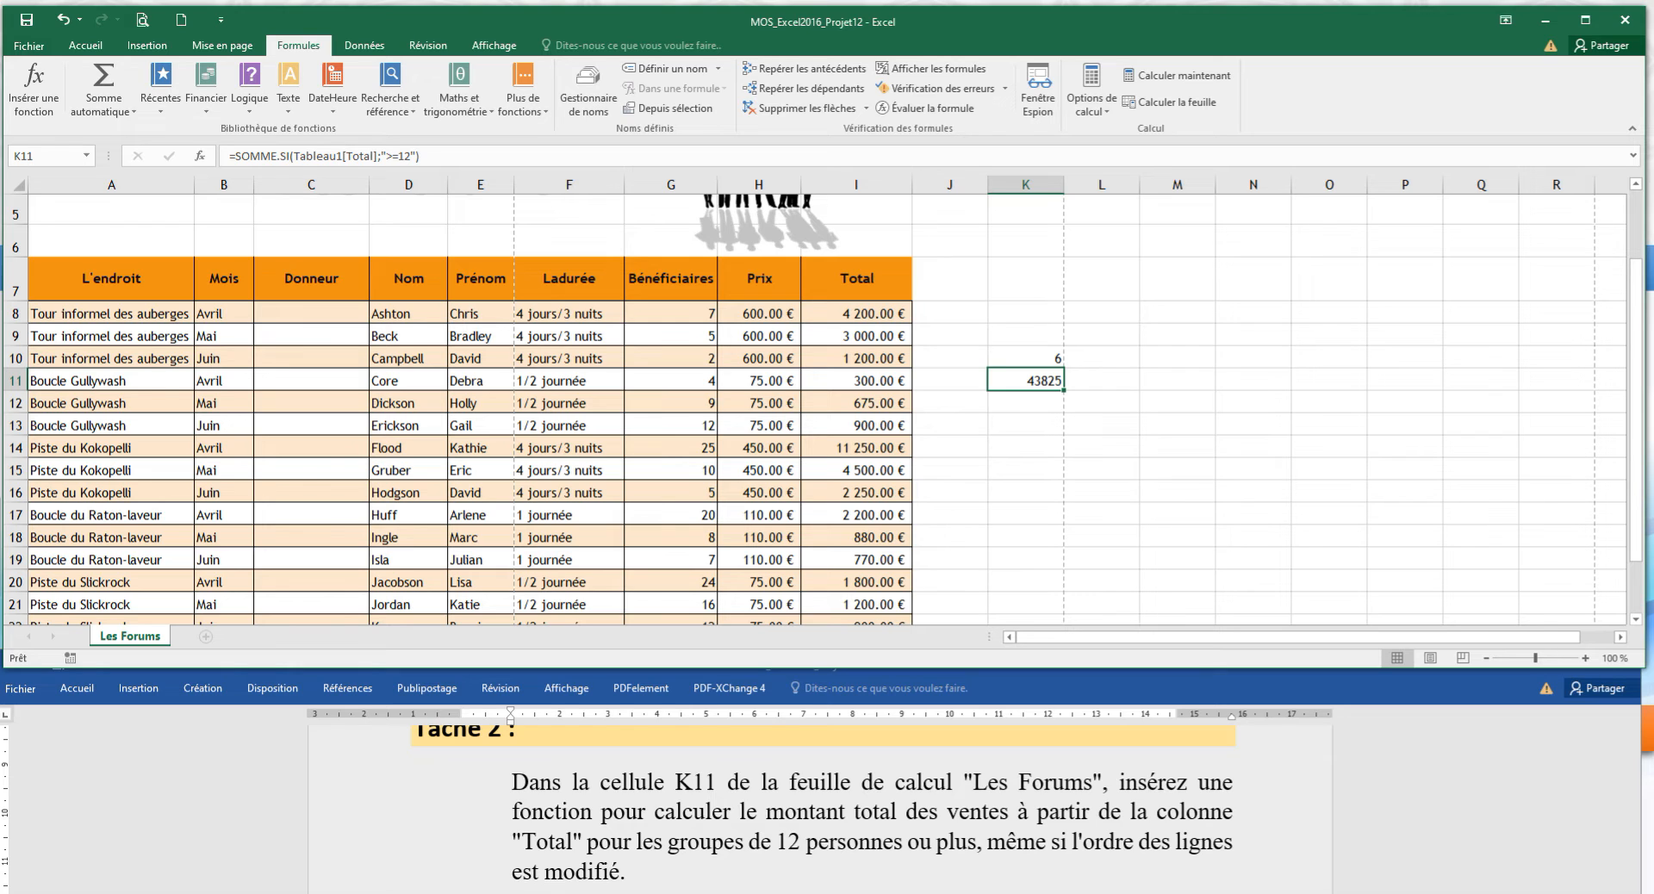
click(785, 812)
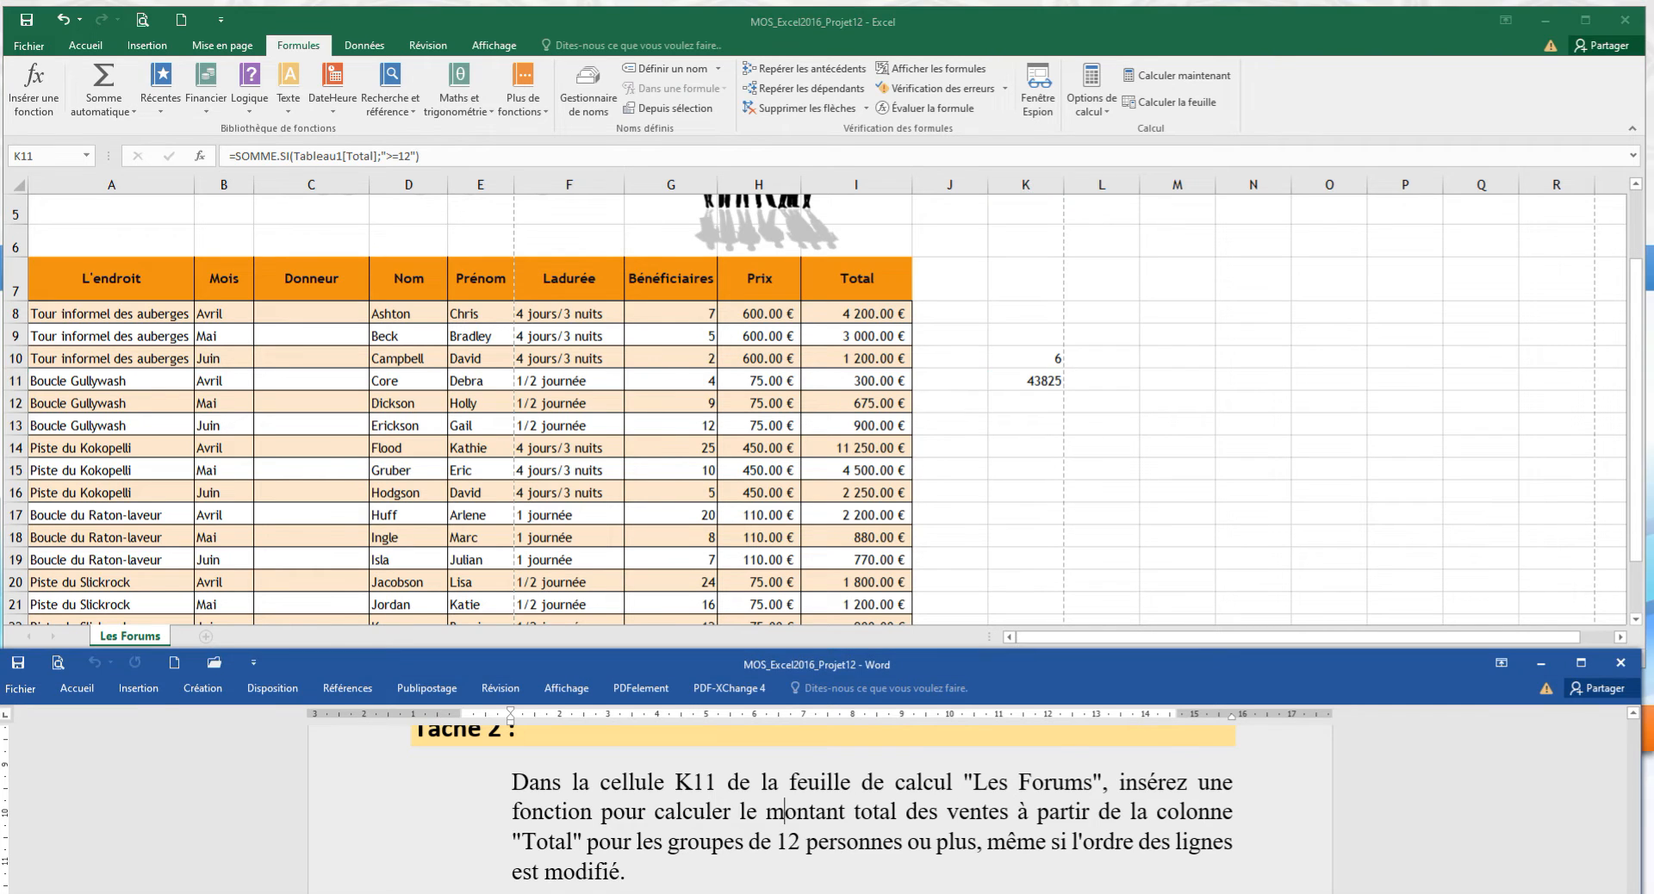
scroll(785, 813, down, 3)
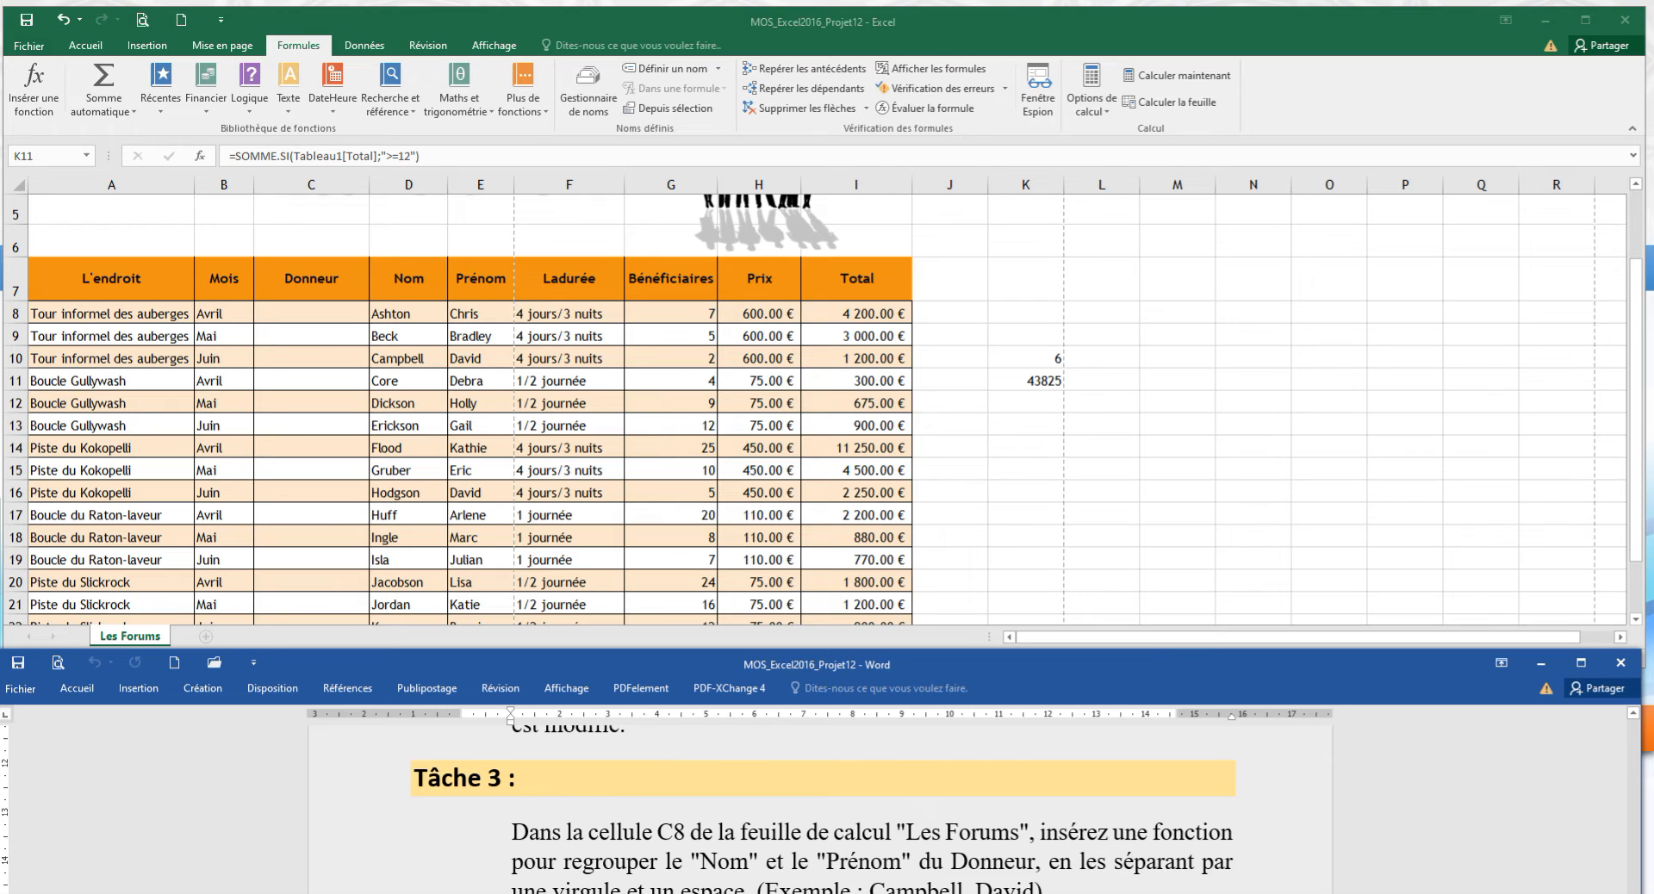
drag(788, 669, 783, 646)
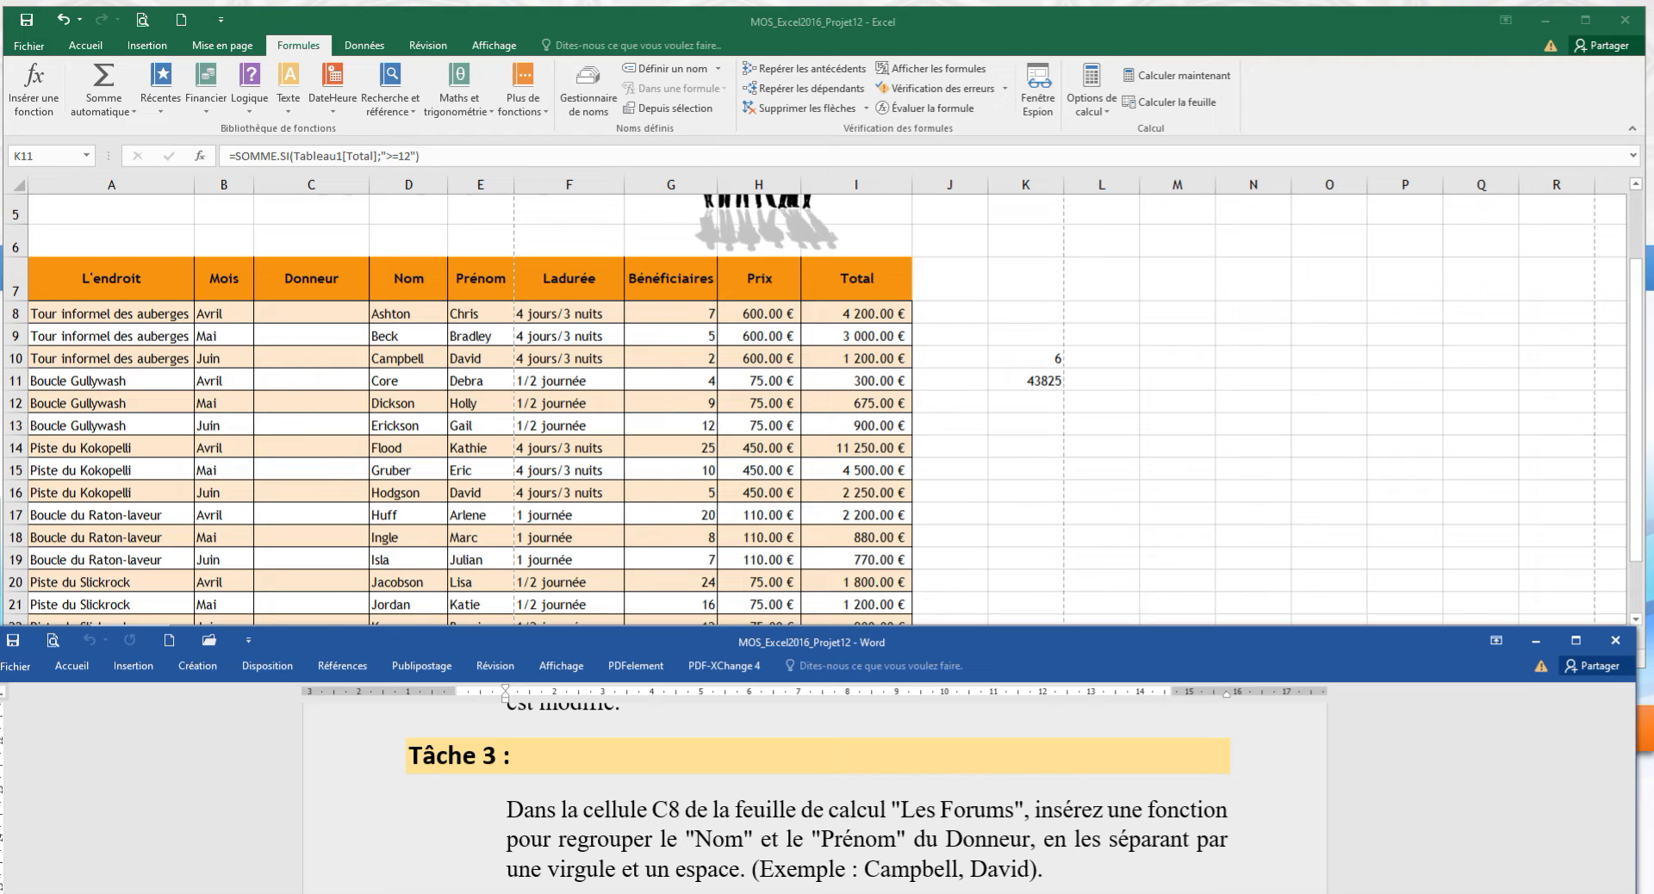
click(311, 313)
click(311, 313)
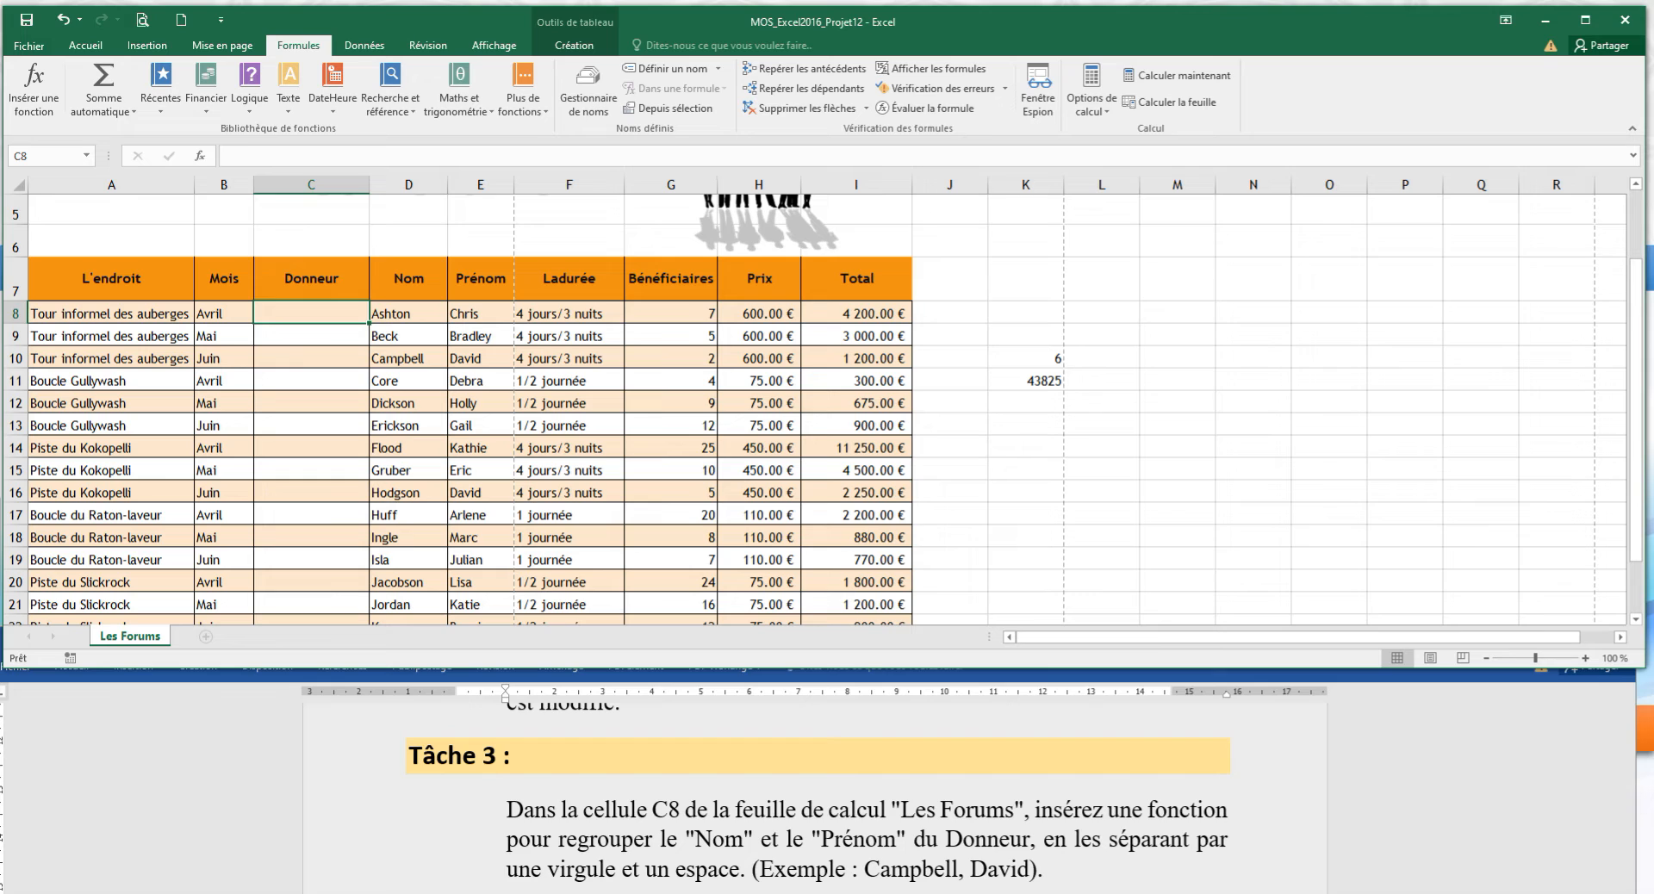
click(34, 86)
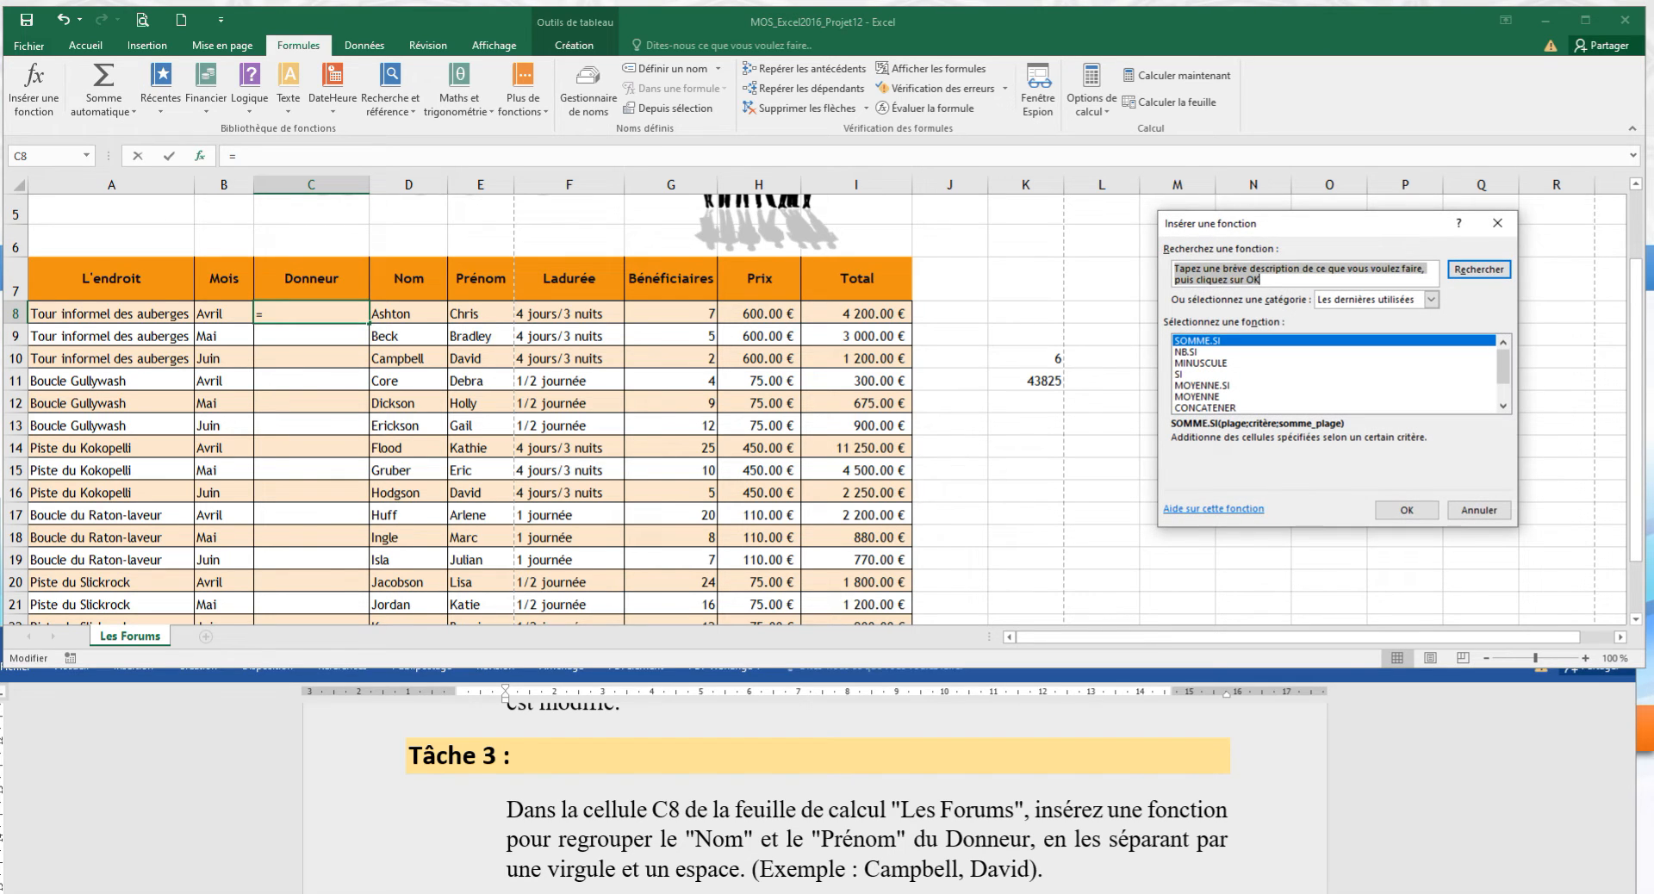
click(1205, 407)
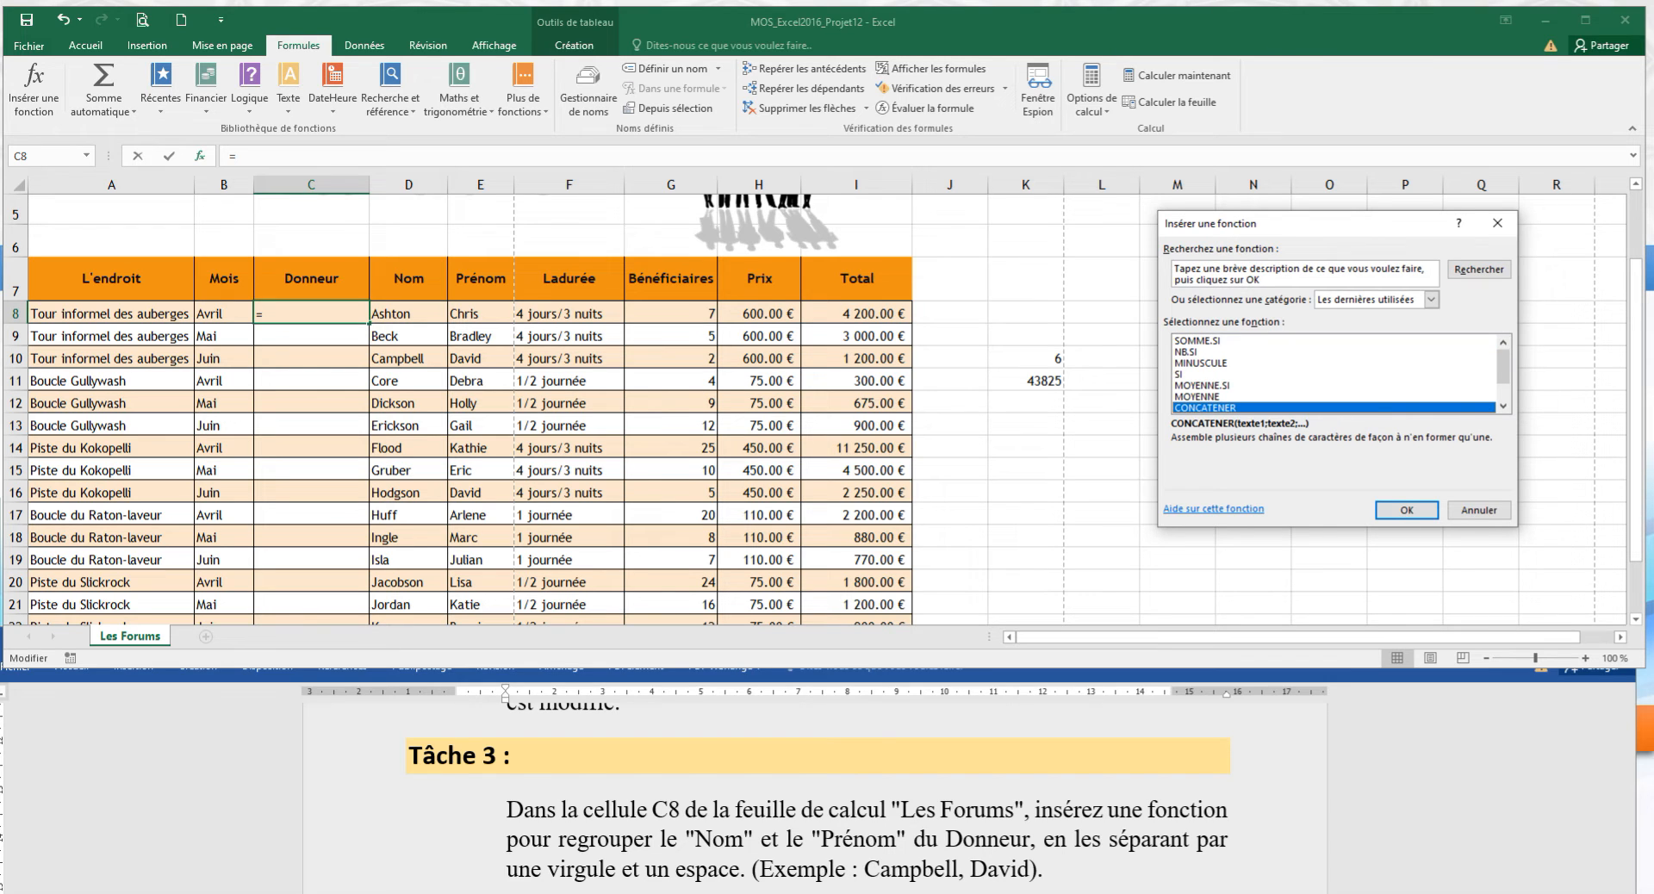
click(1408, 511)
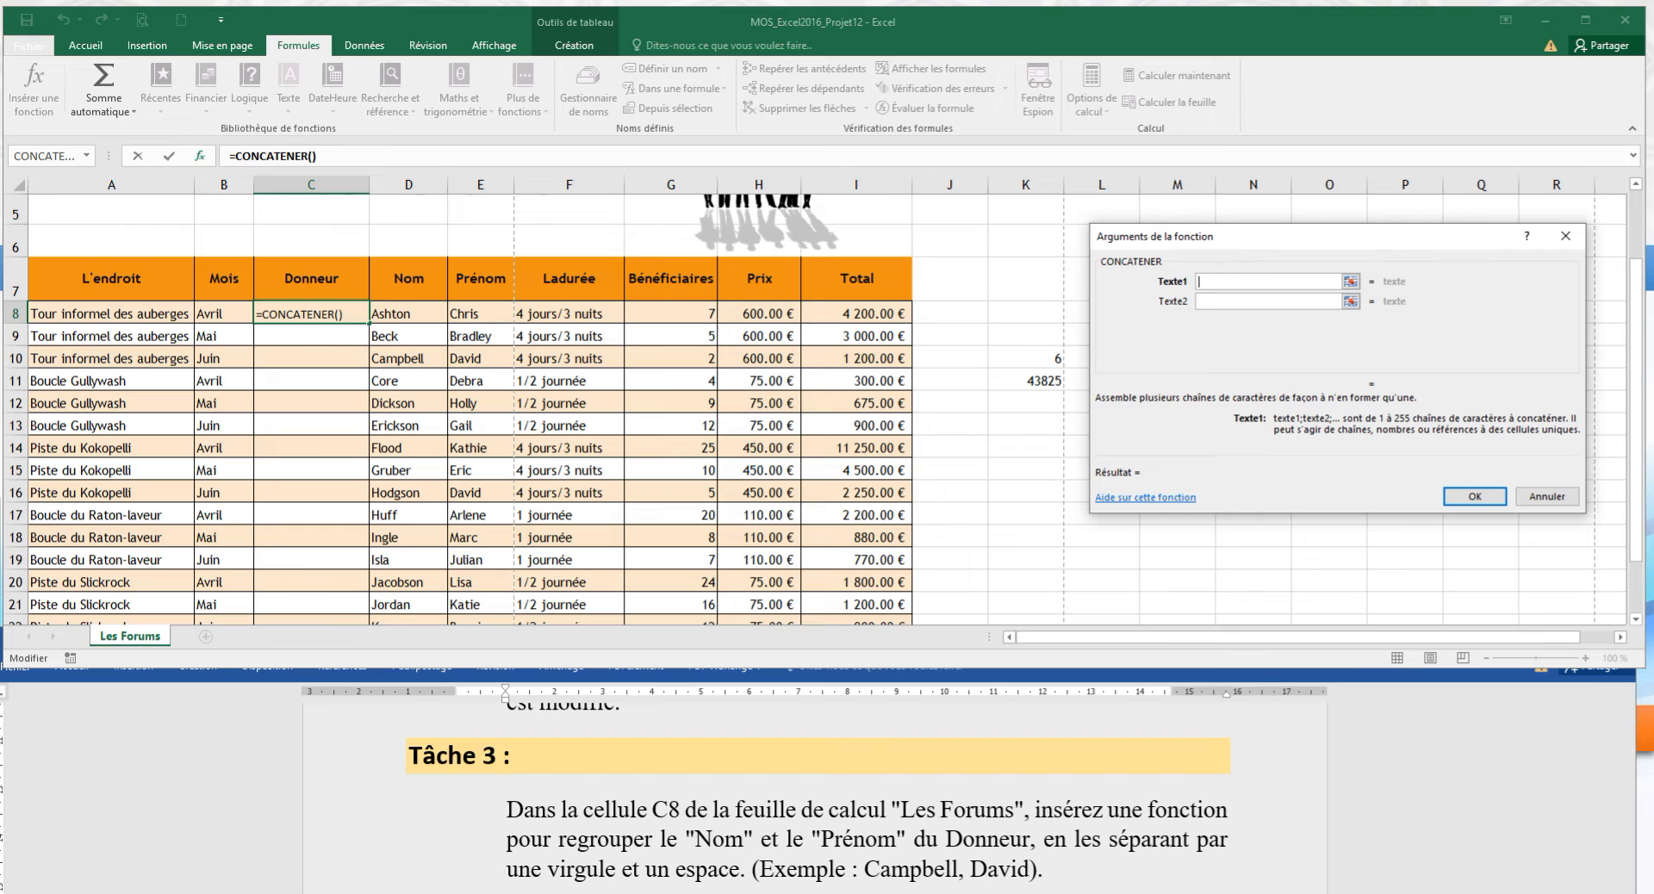
Set the CONCATENER arguments to the row's Nom, a comma, a space and the row's Prénom, and complete the formula.
click(409, 314)
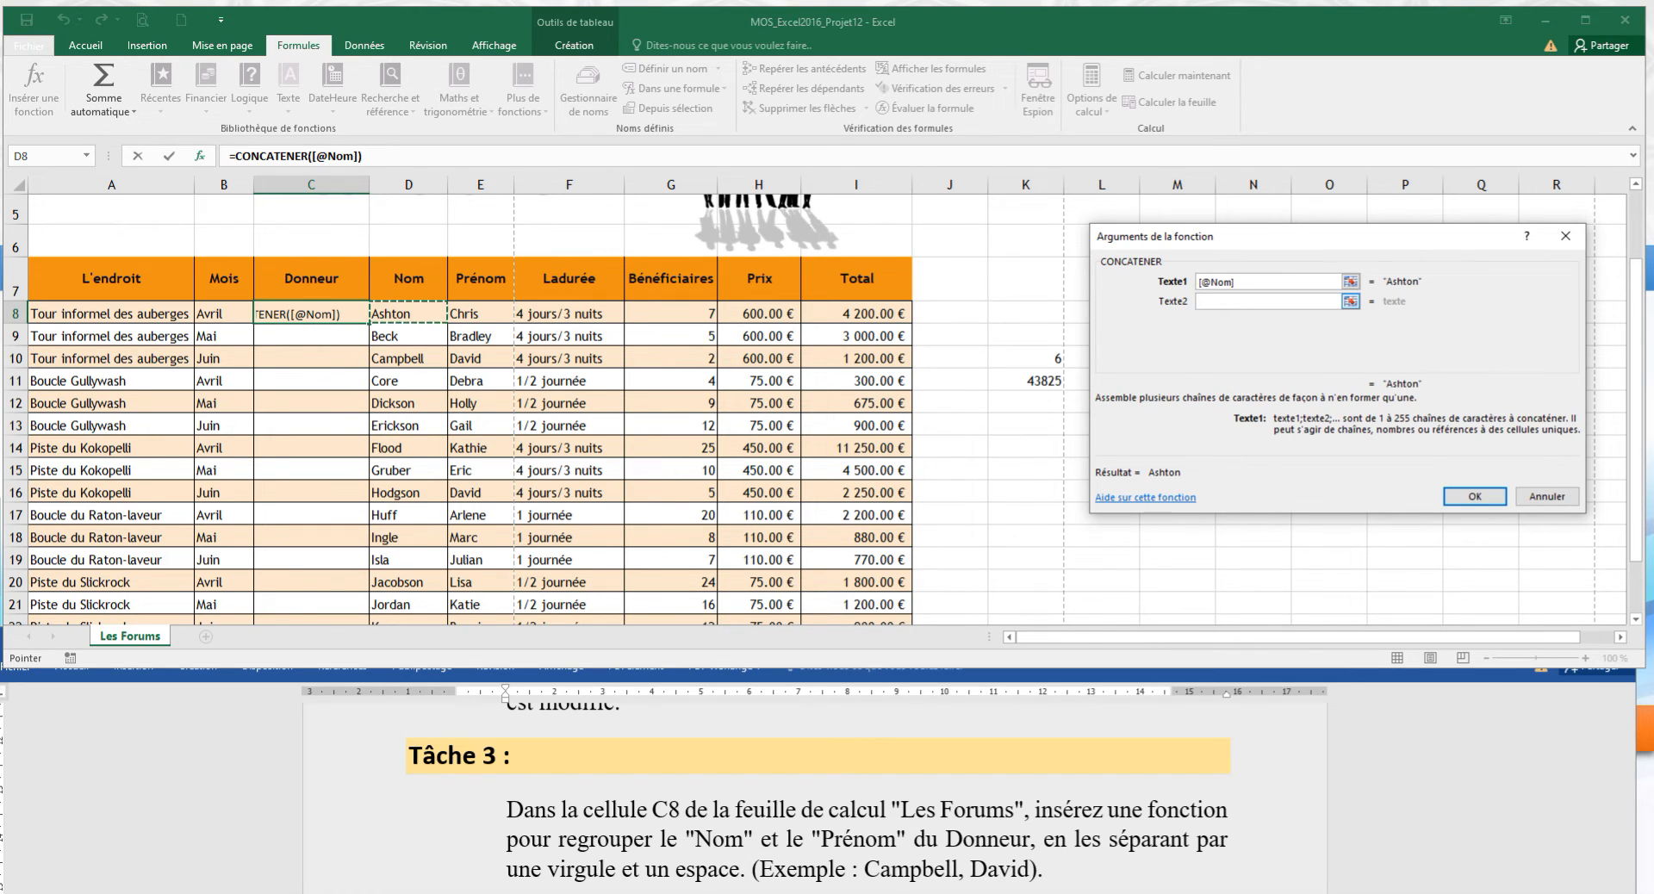
click(1269, 302)
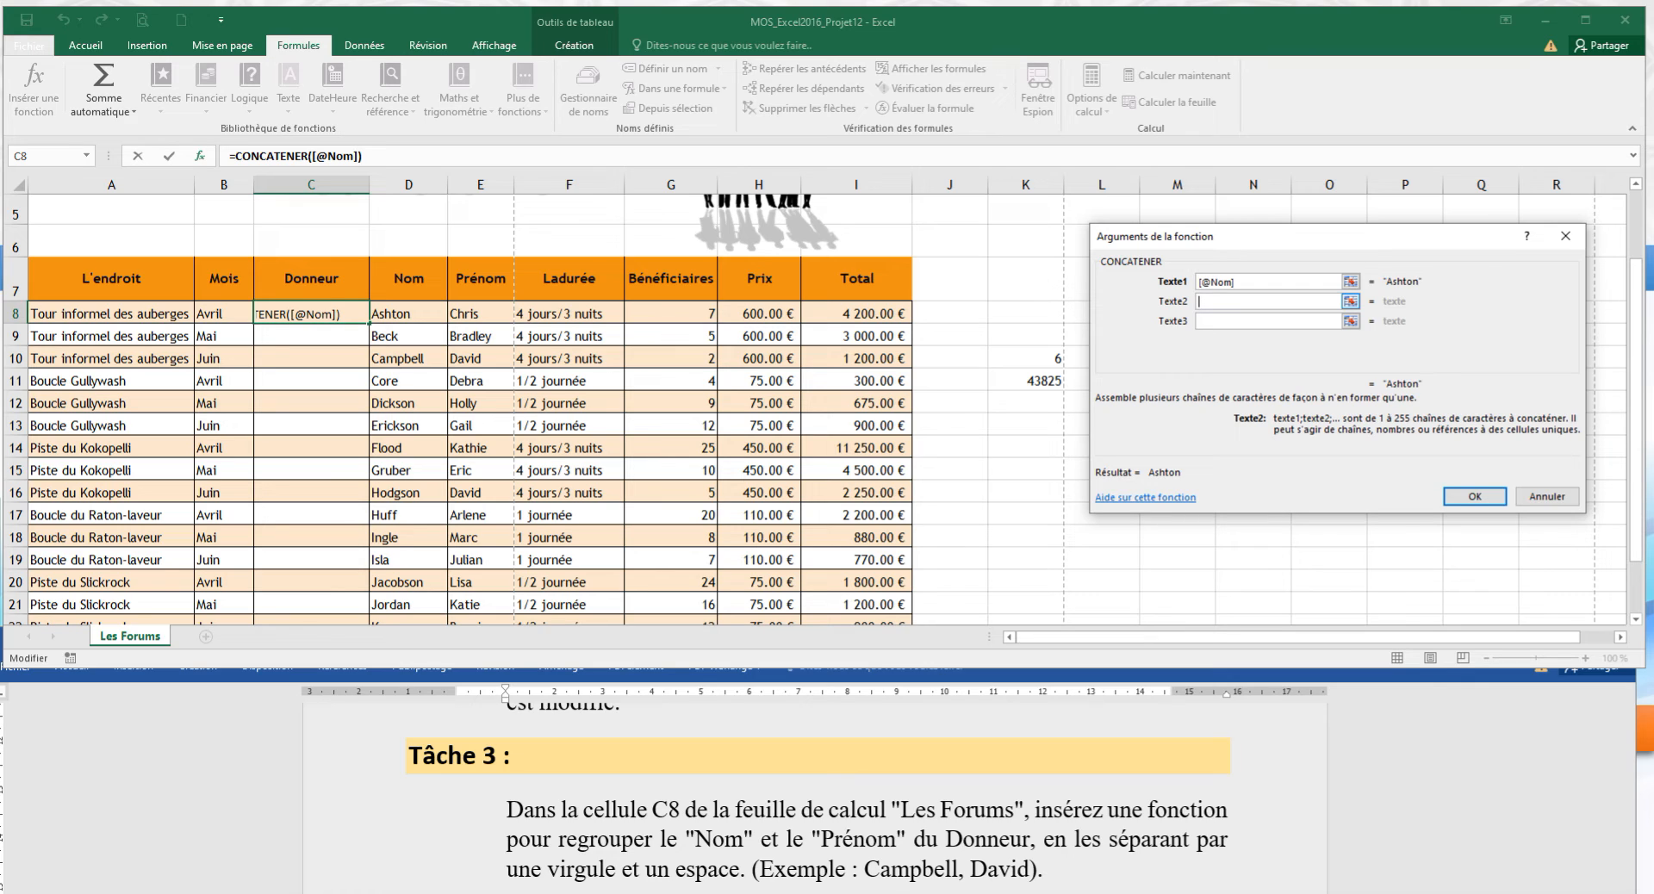
text(,)
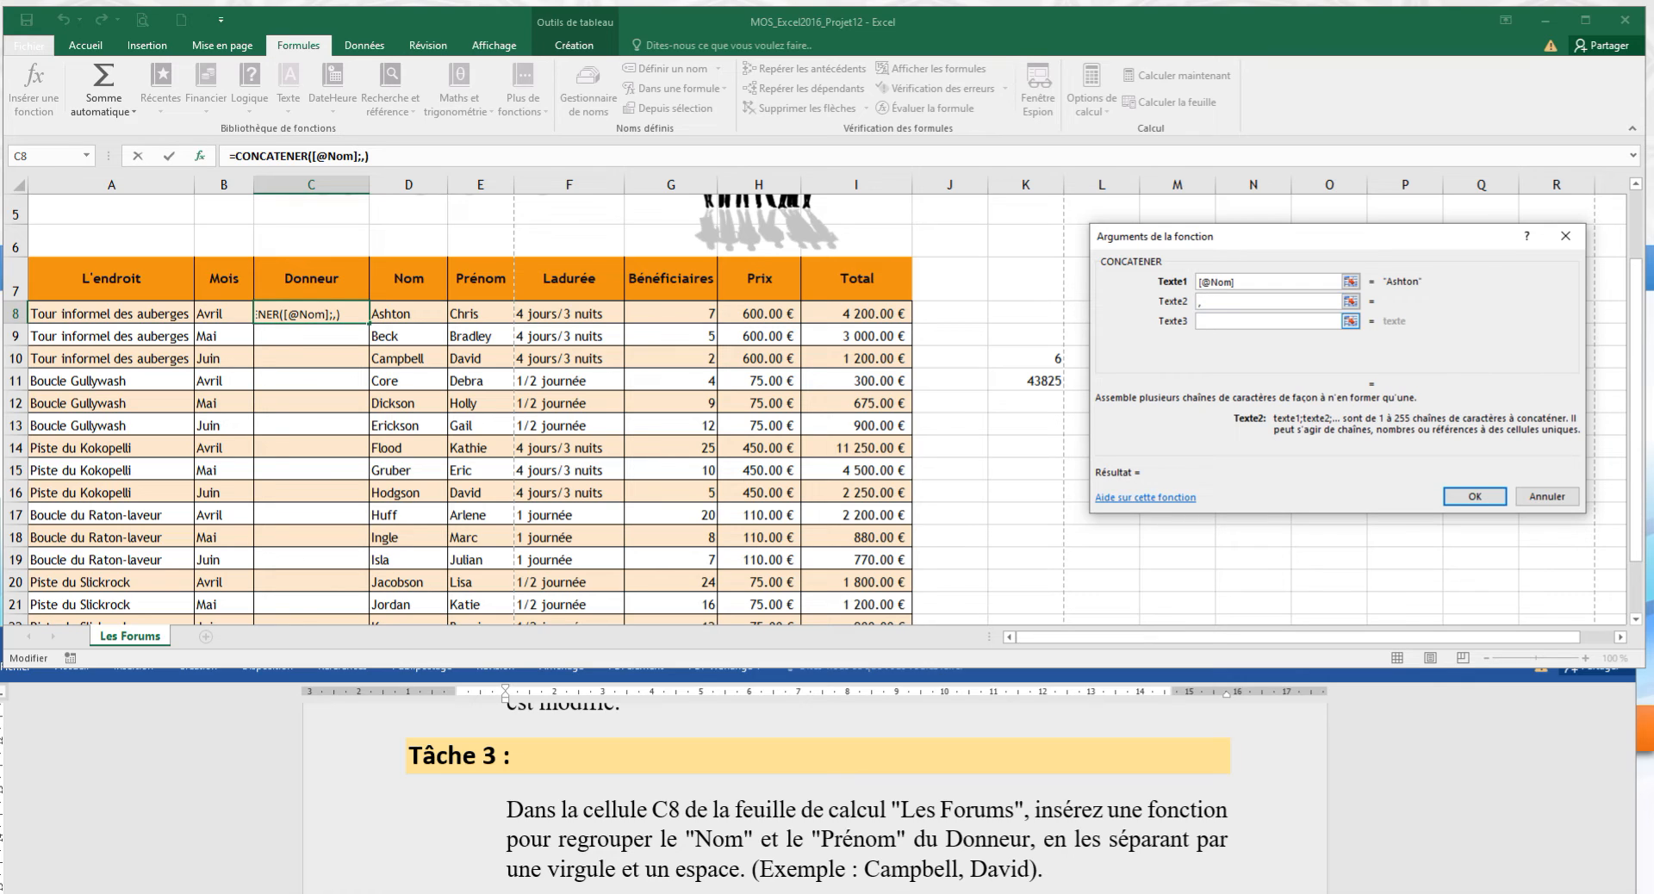
key(Tab)
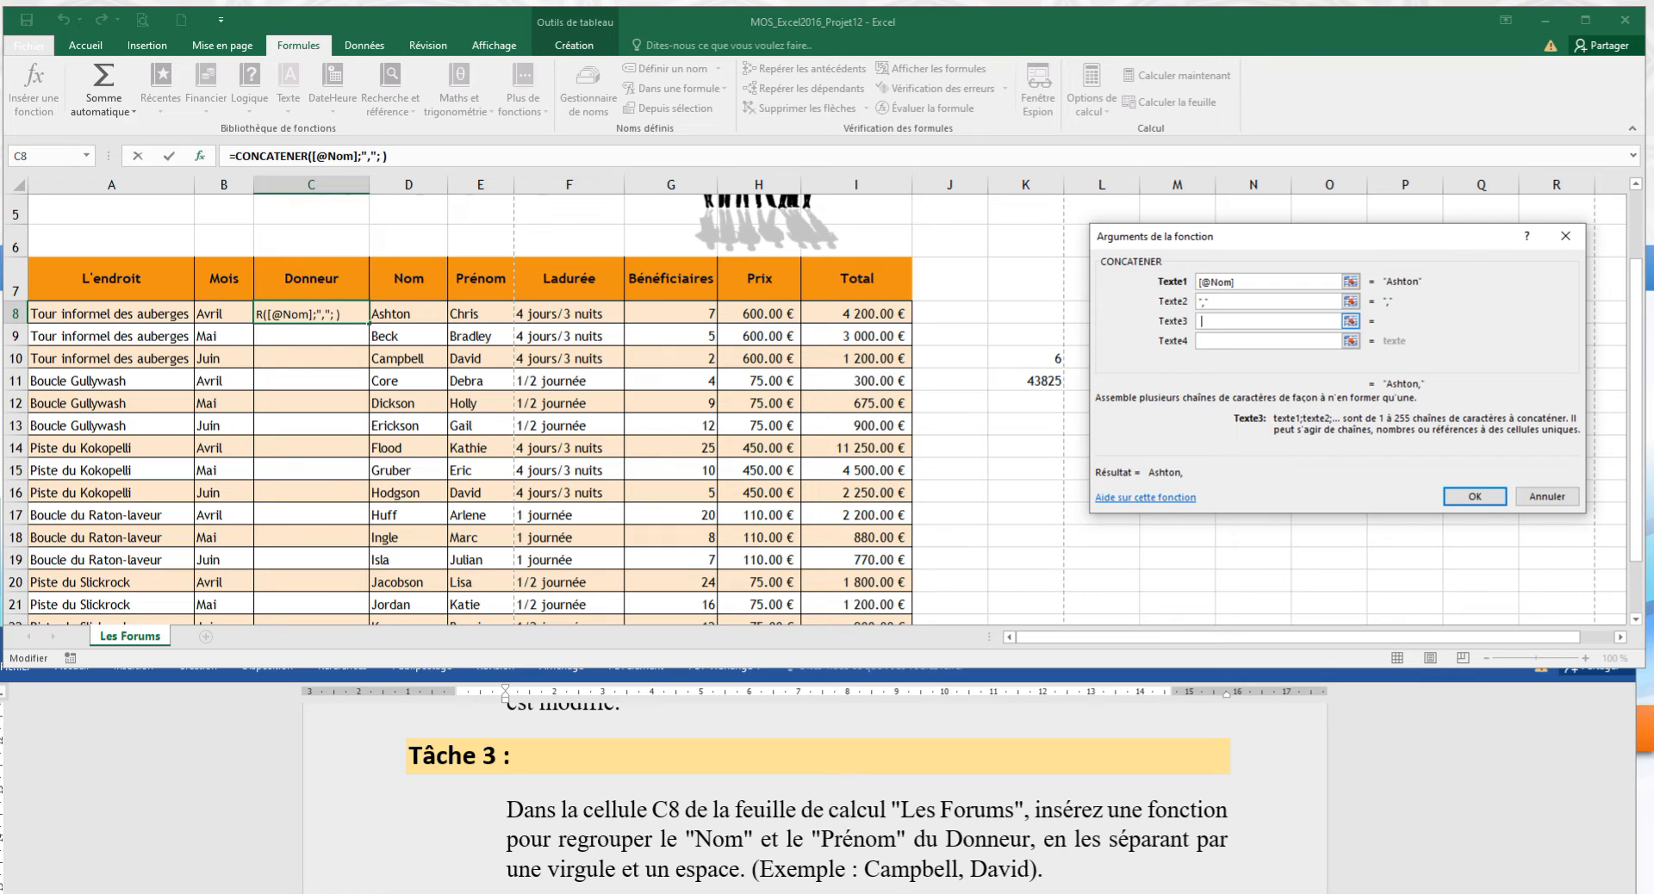
key(Tab)
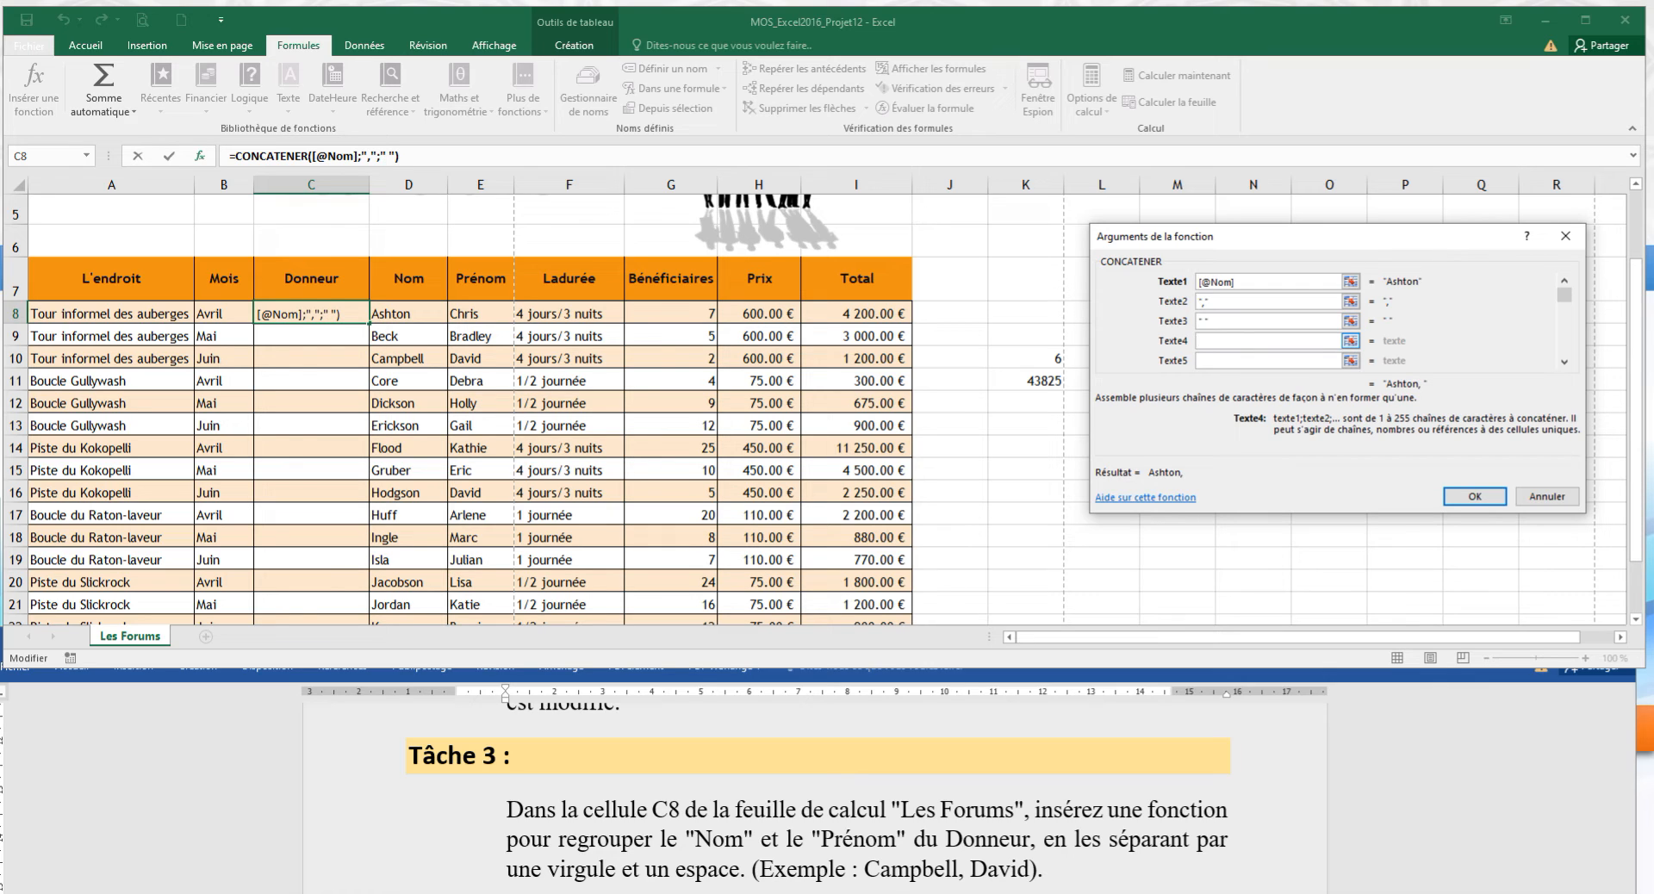
click(480, 314)
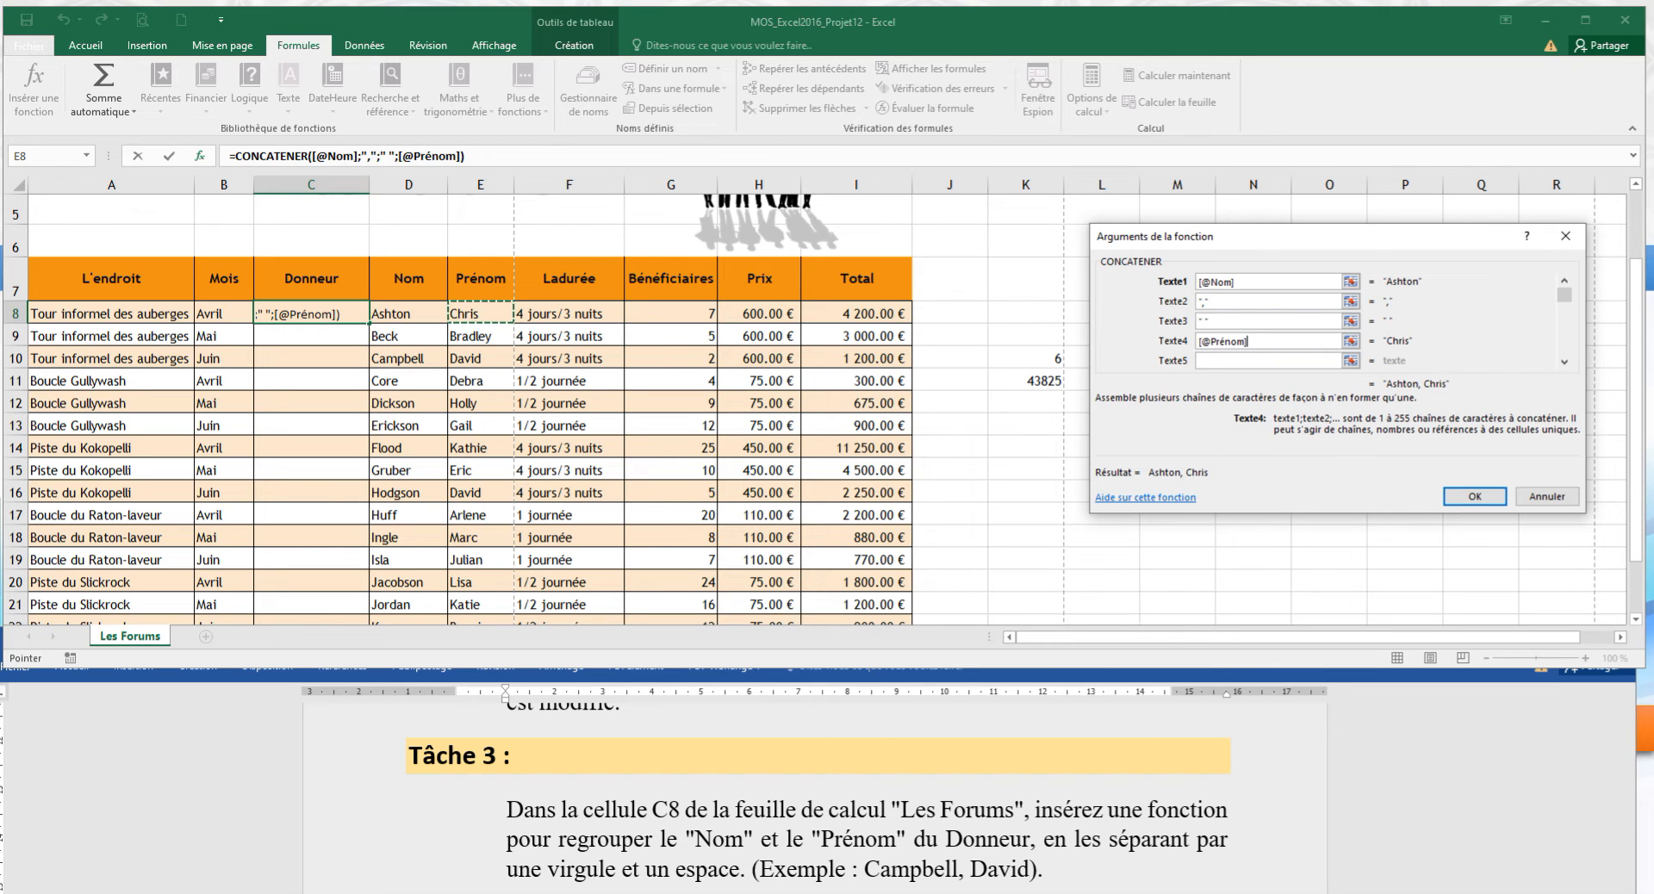
click(1475, 498)
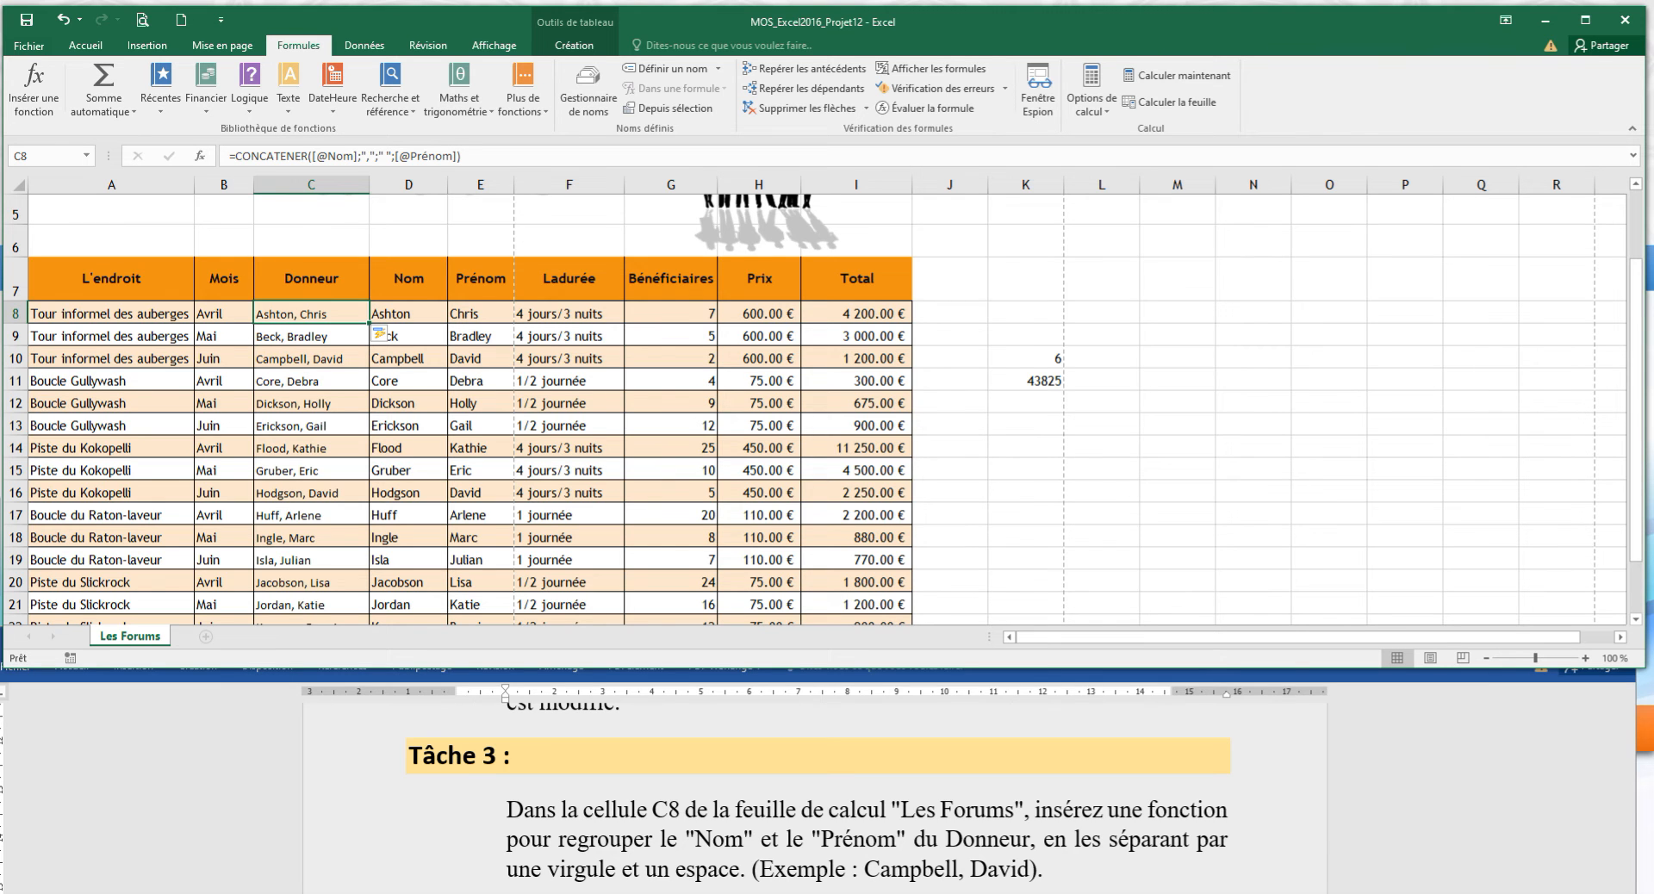
Check the Donneur column down the table, and read Tâche 4 in the Word instructions.
scroll(815, 409, down, 3)
scroll(815, 409, up, 3)
key(alt+Tab)
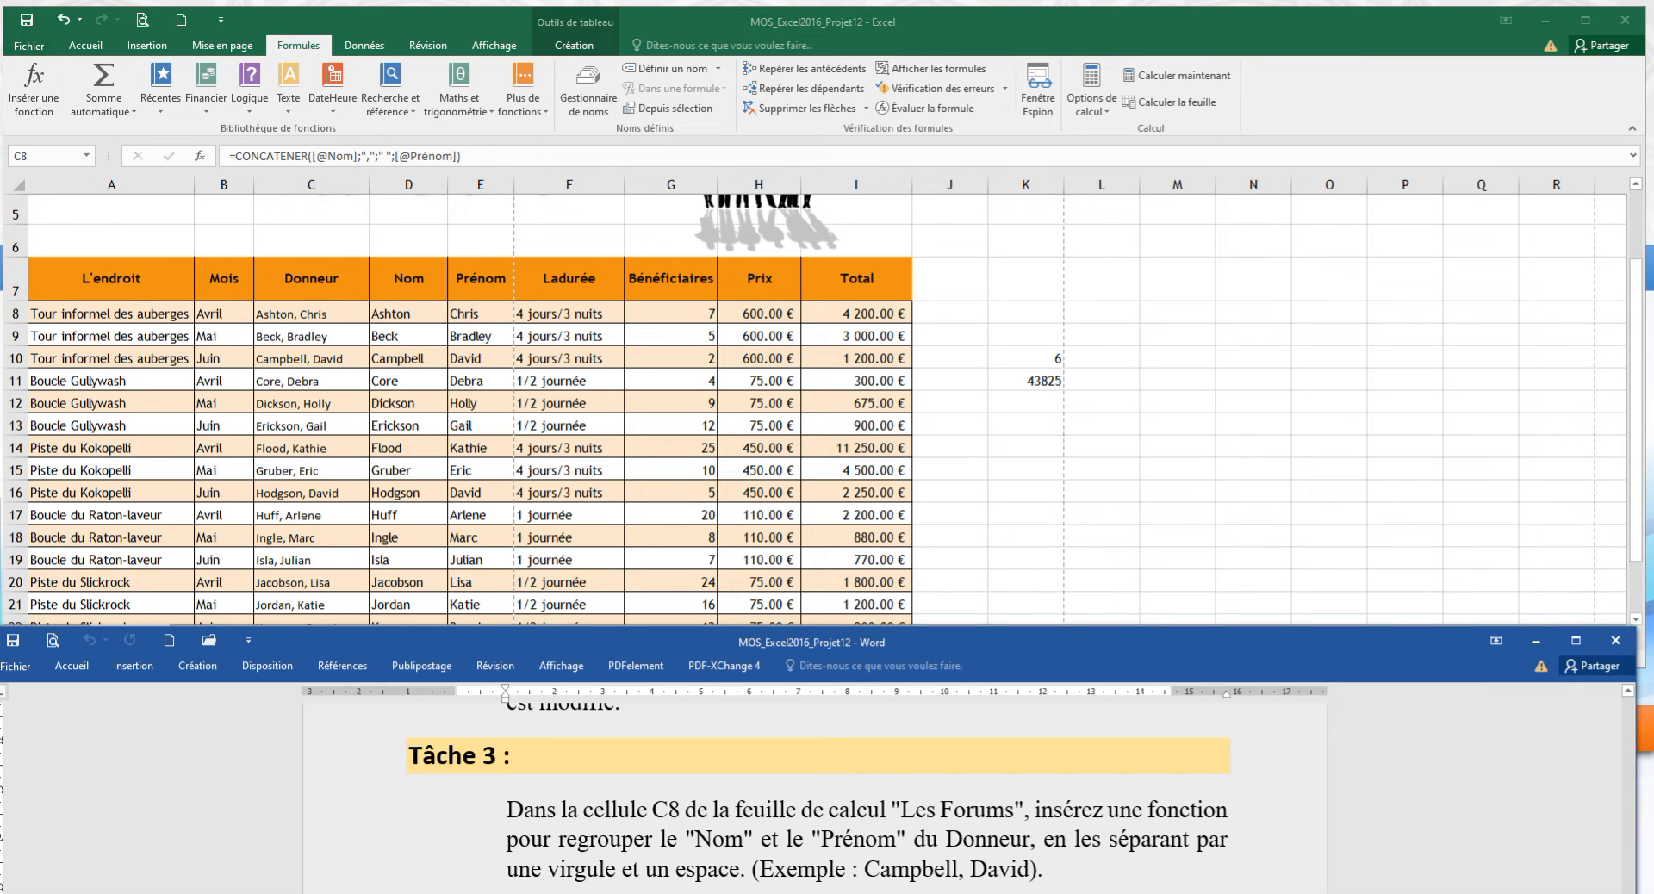
scroll(569, 792, up, 1)
drag(603, 775, 555, 536)
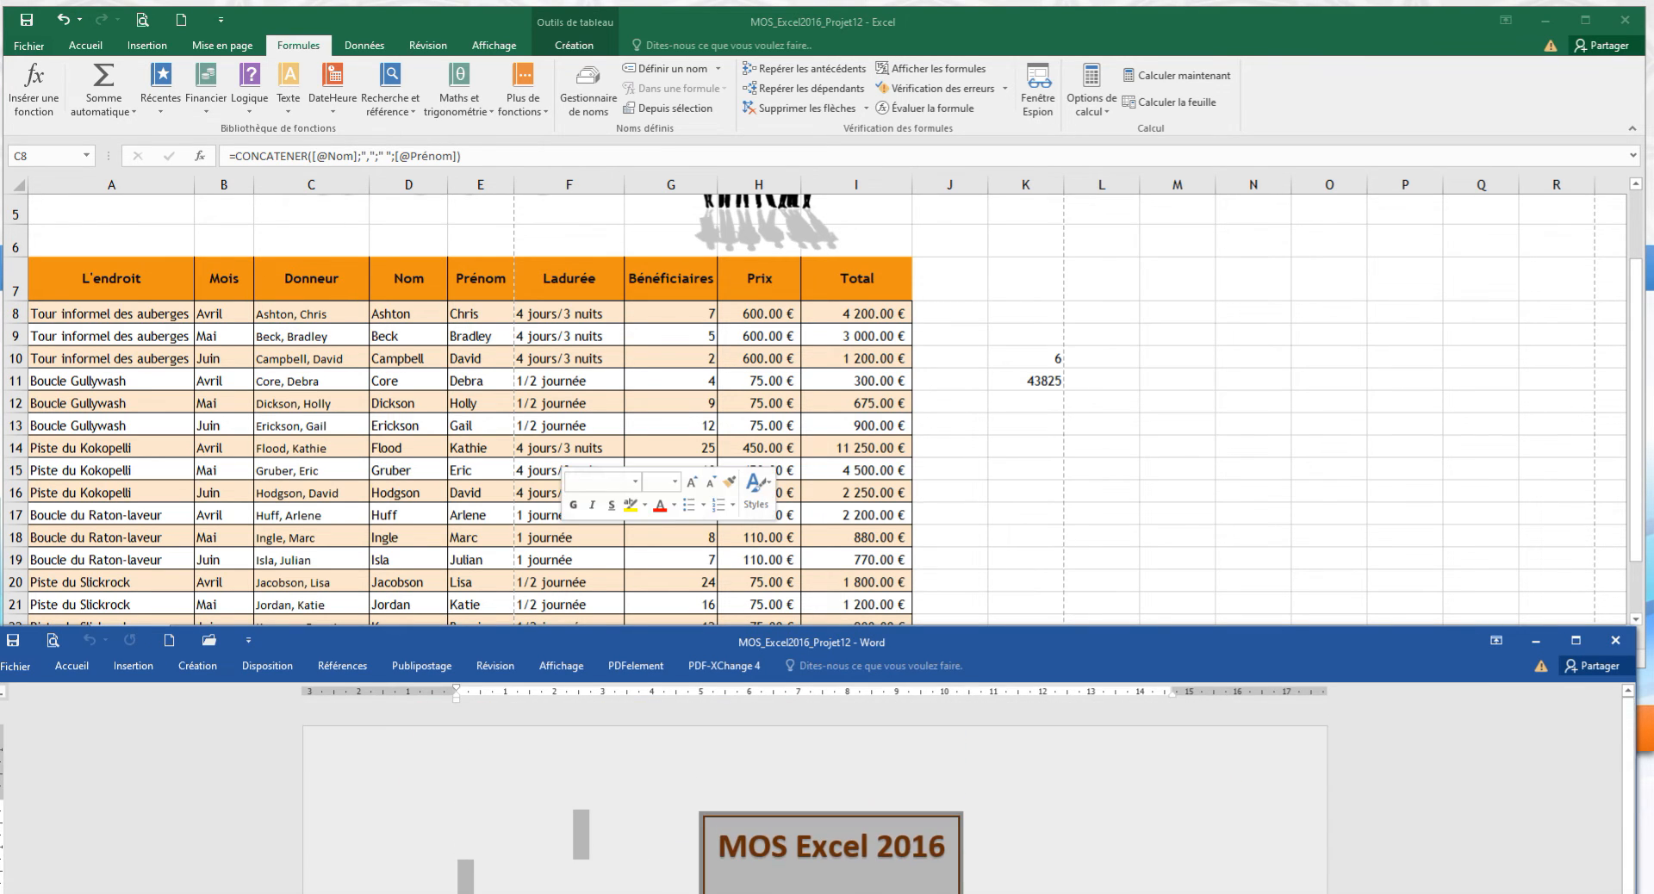
key(Delete)
scroll(815, 797, down, 7)
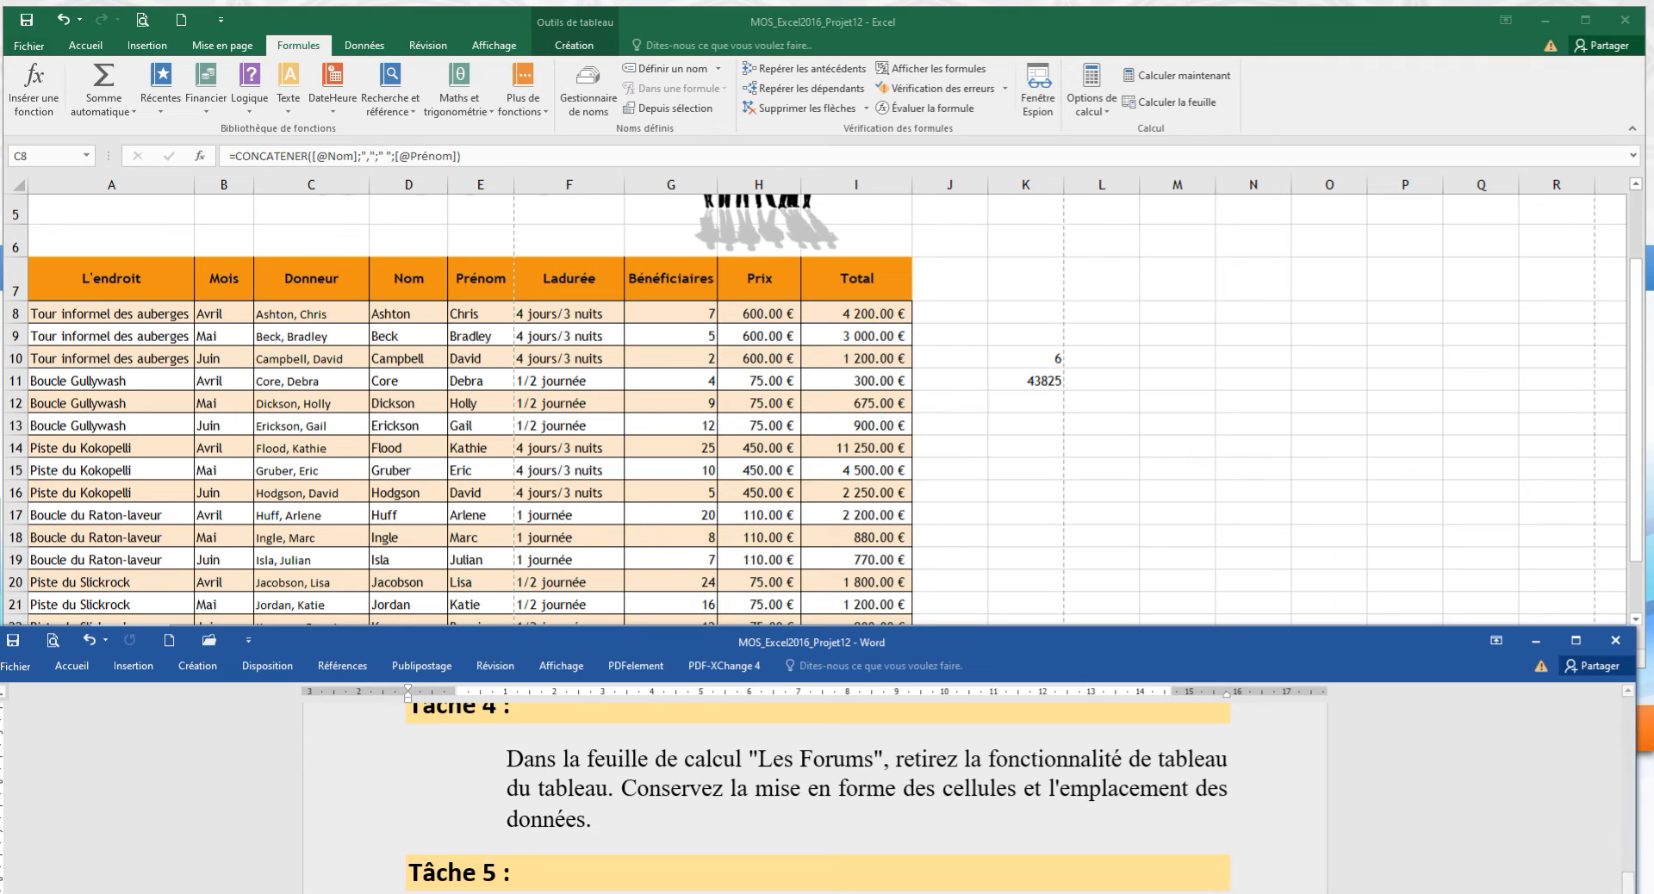
Return to the Excel workbook and slightly widen the Prénom column.
key(alt+Tab)
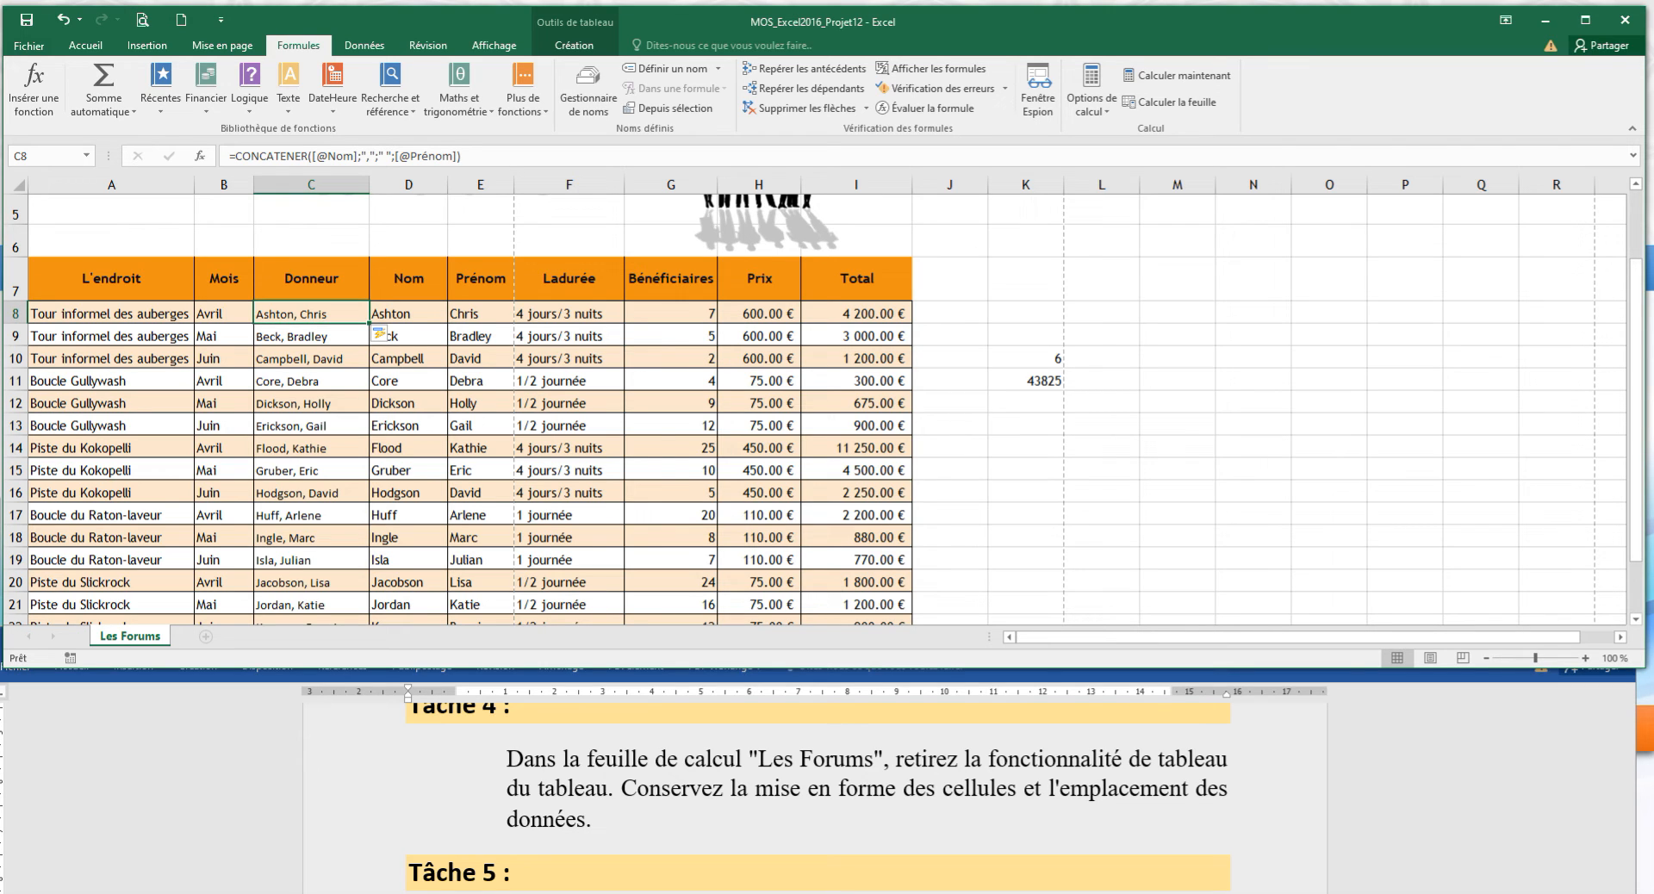
click(409, 381)
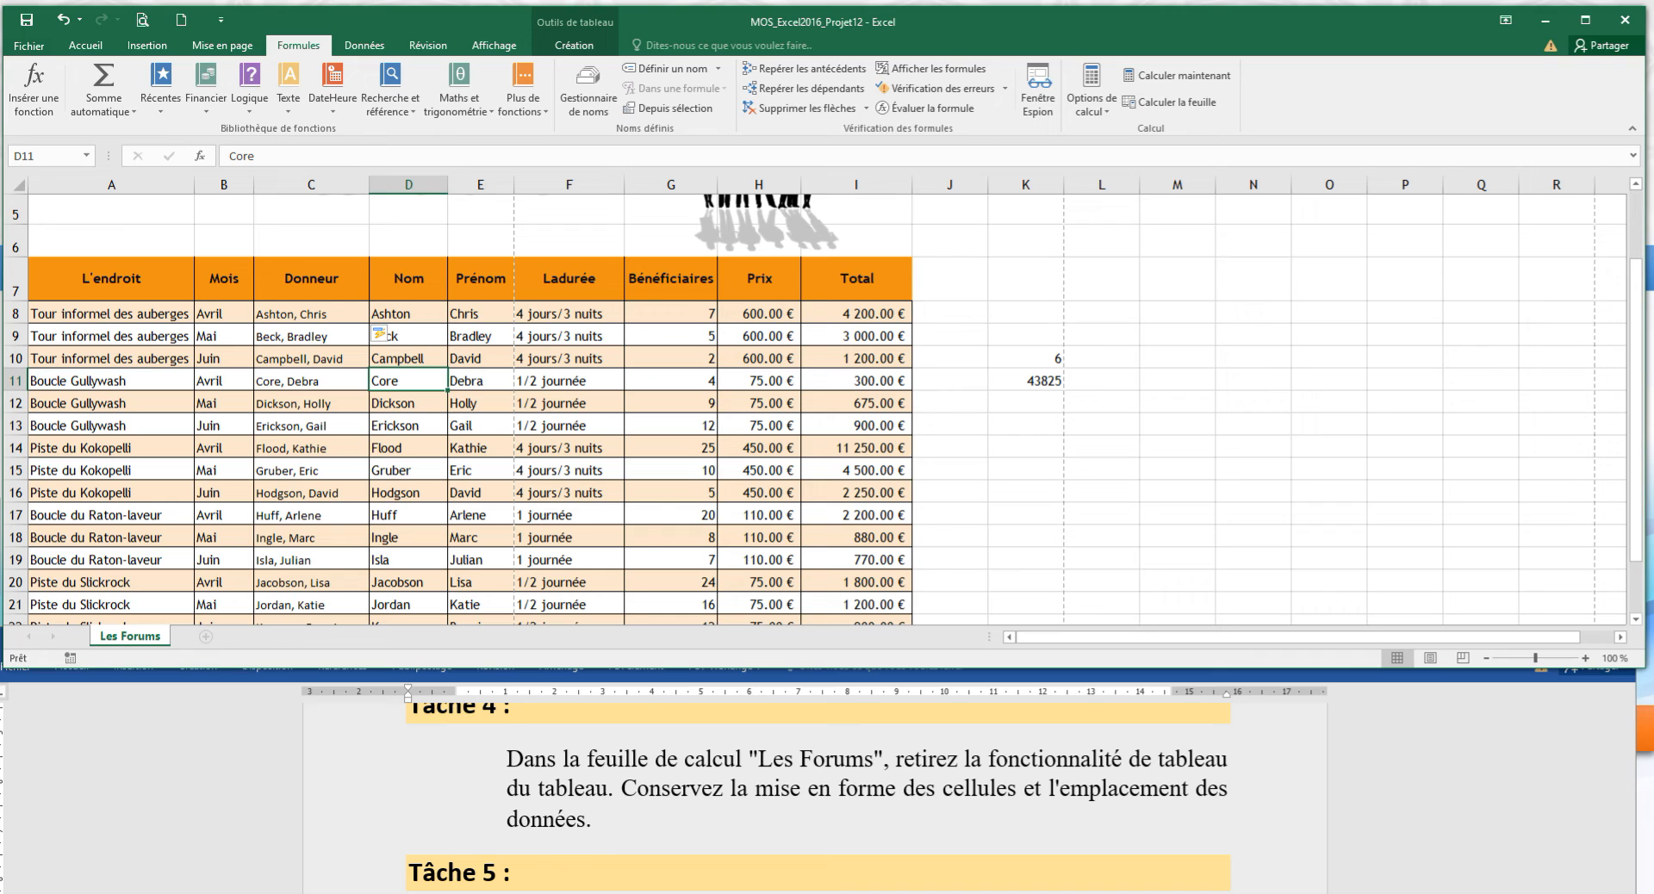
drag(515, 185, 531, 185)
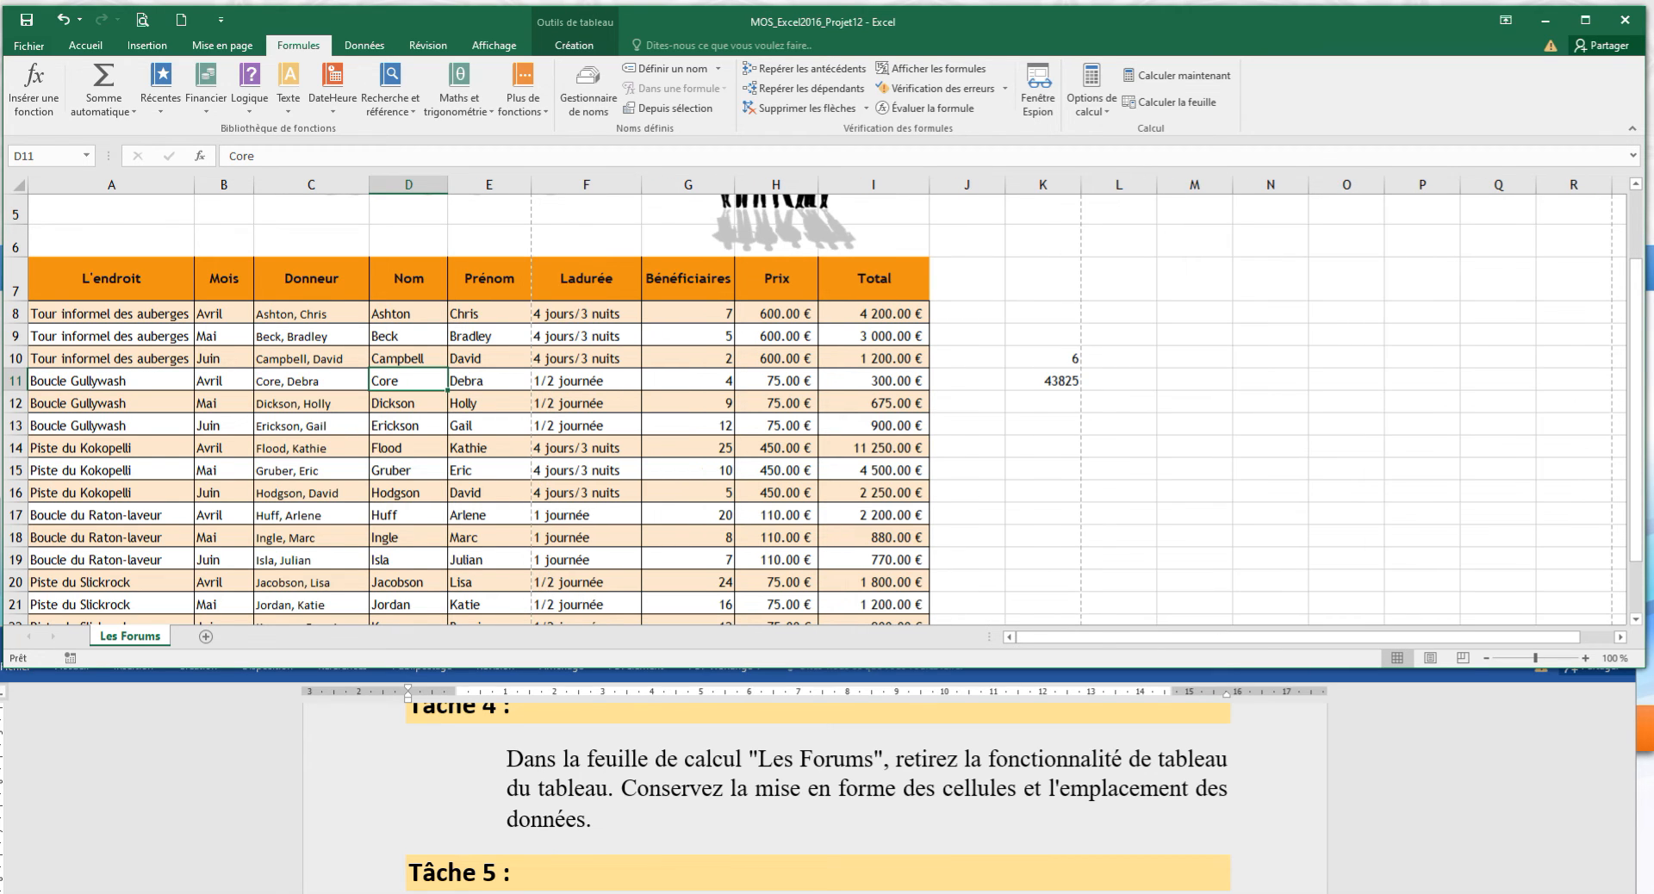
Convert the table on the Les Forums sheet to a normal range, keeping its cell formatting and data location.
click(490, 358)
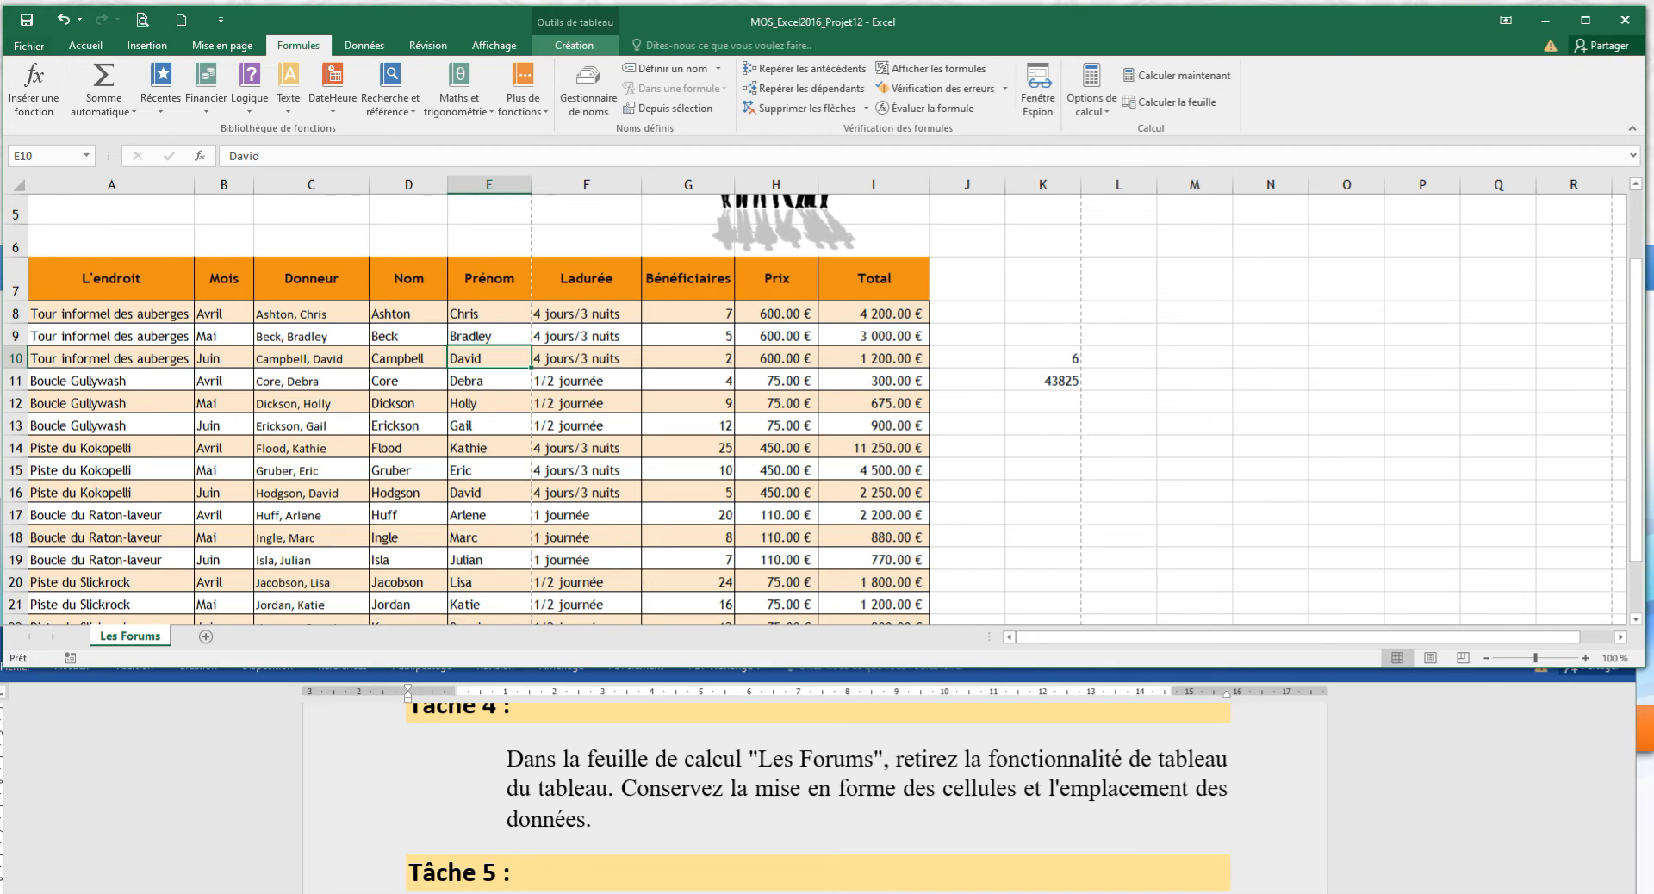
click(573, 45)
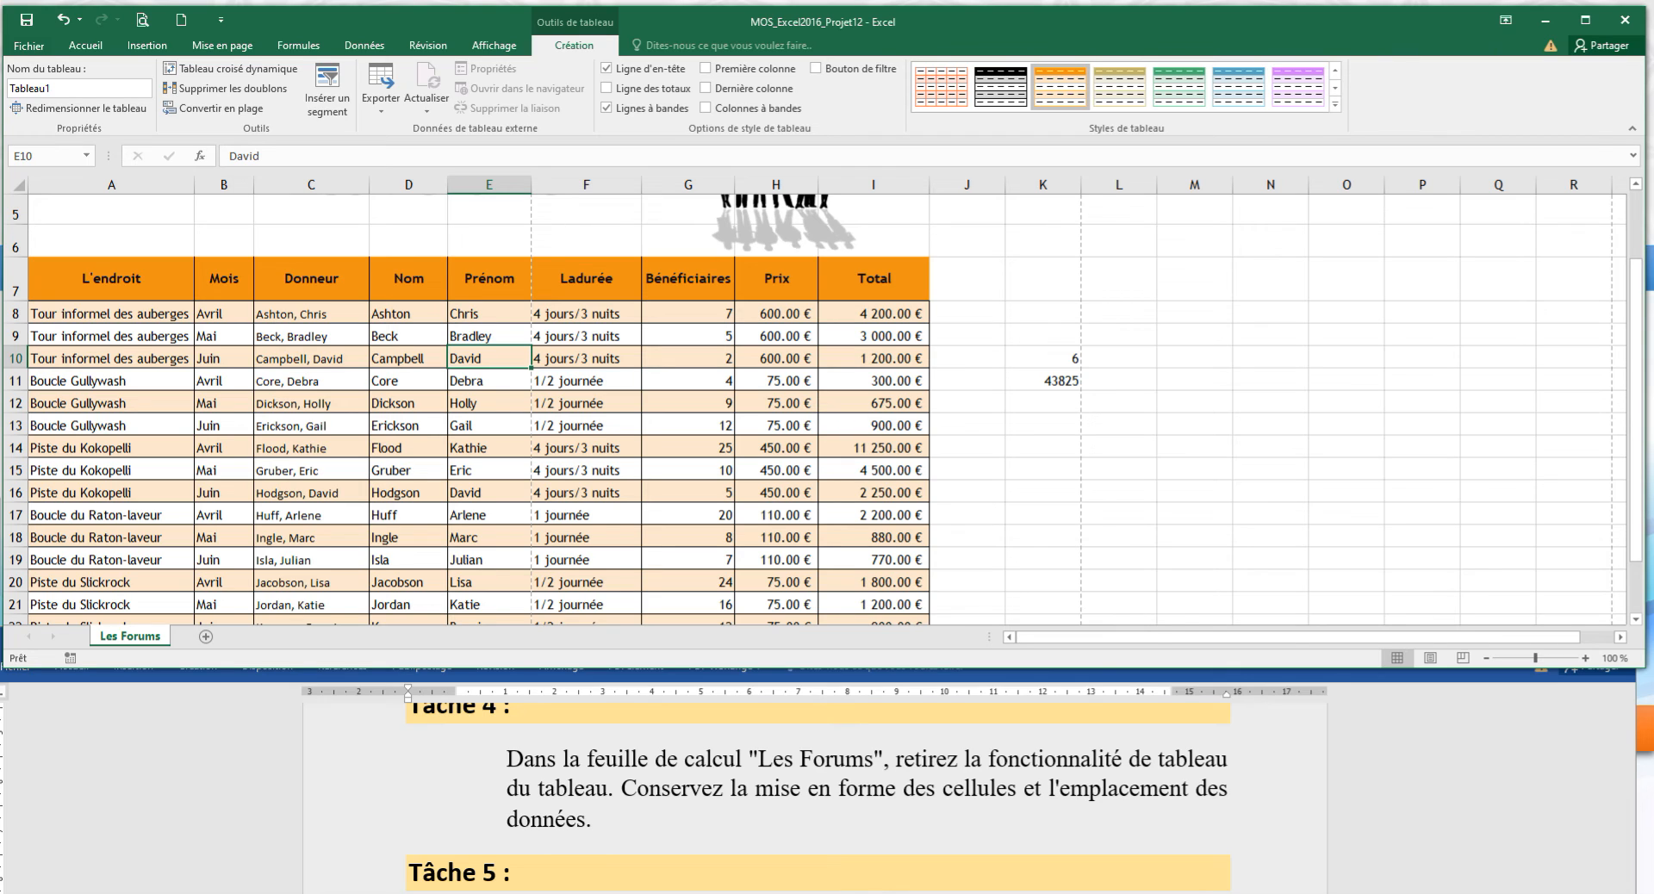
click(212, 108)
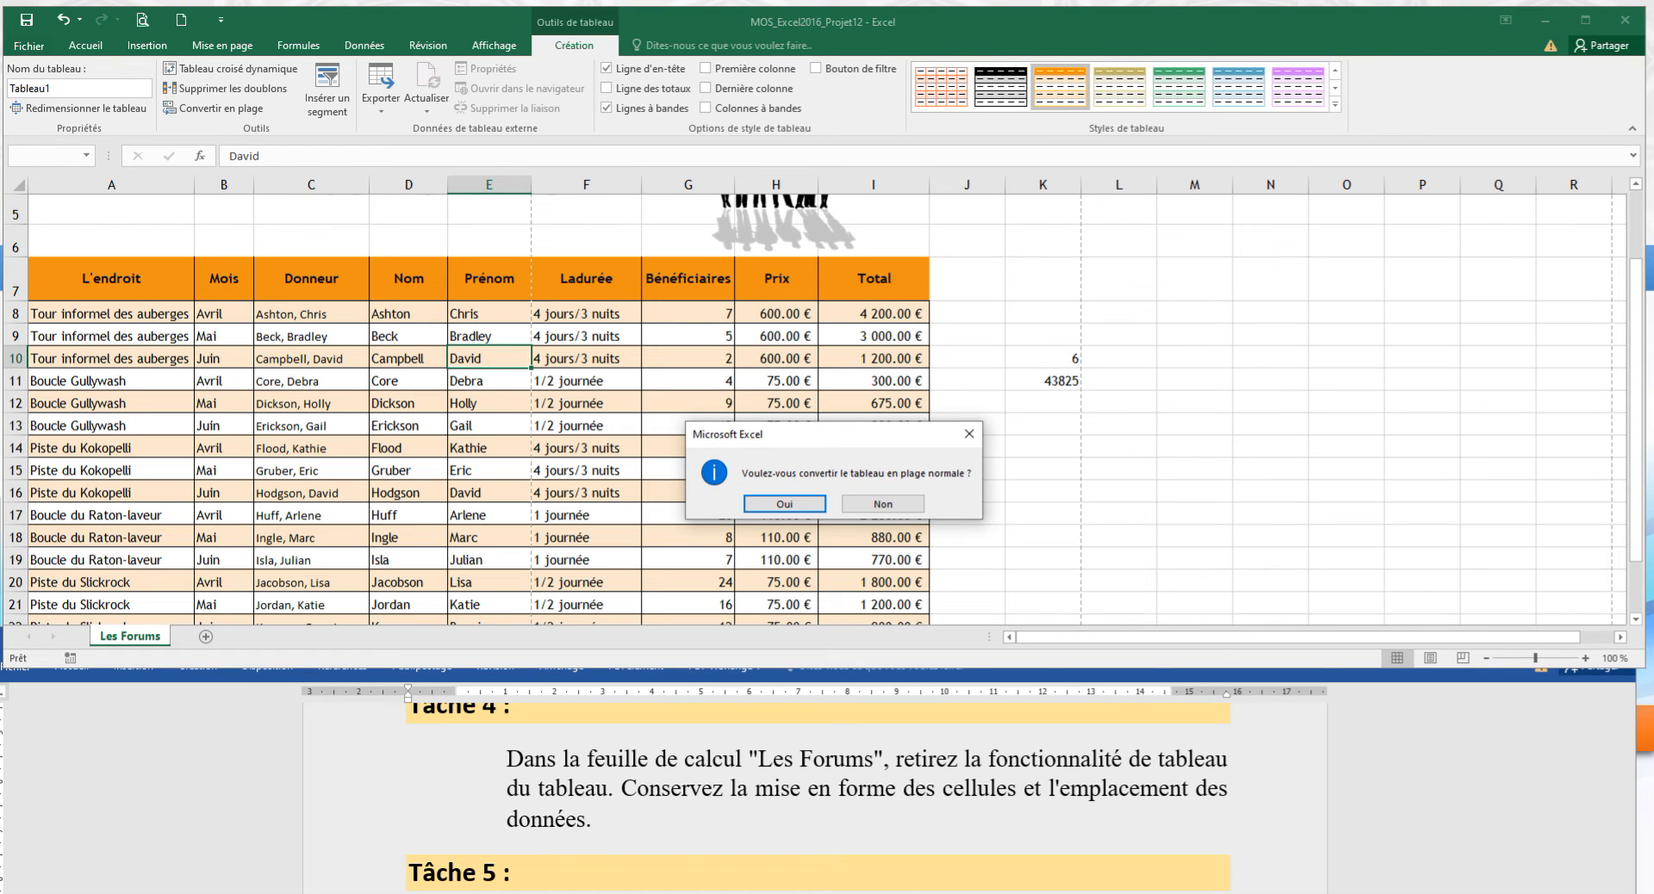
click(784, 505)
click(490, 426)
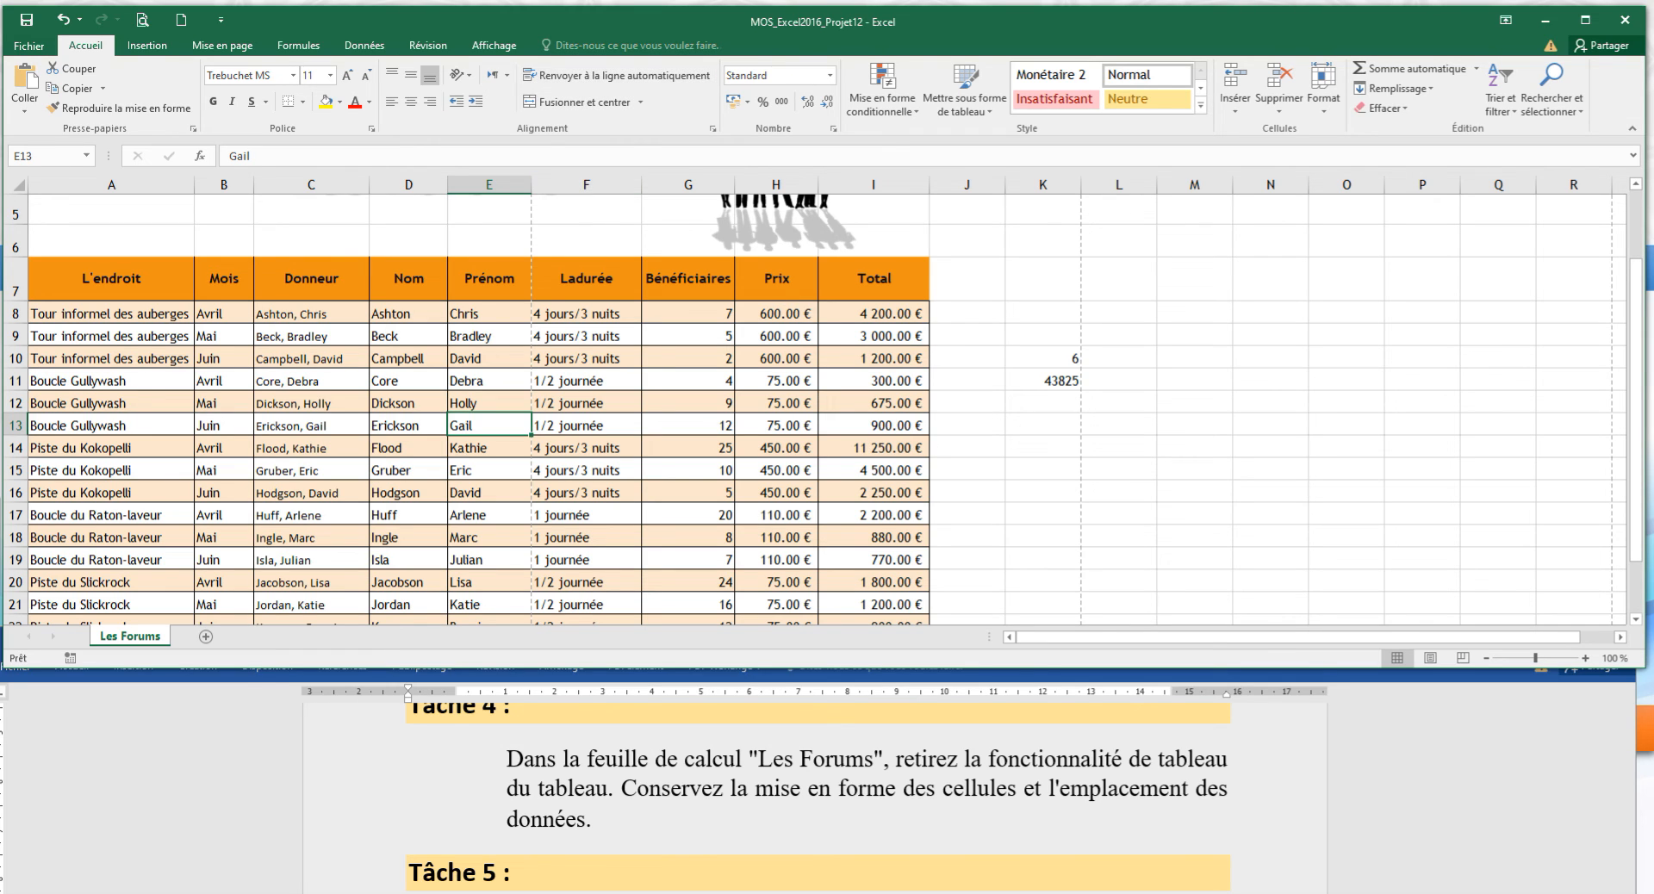
click(489, 337)
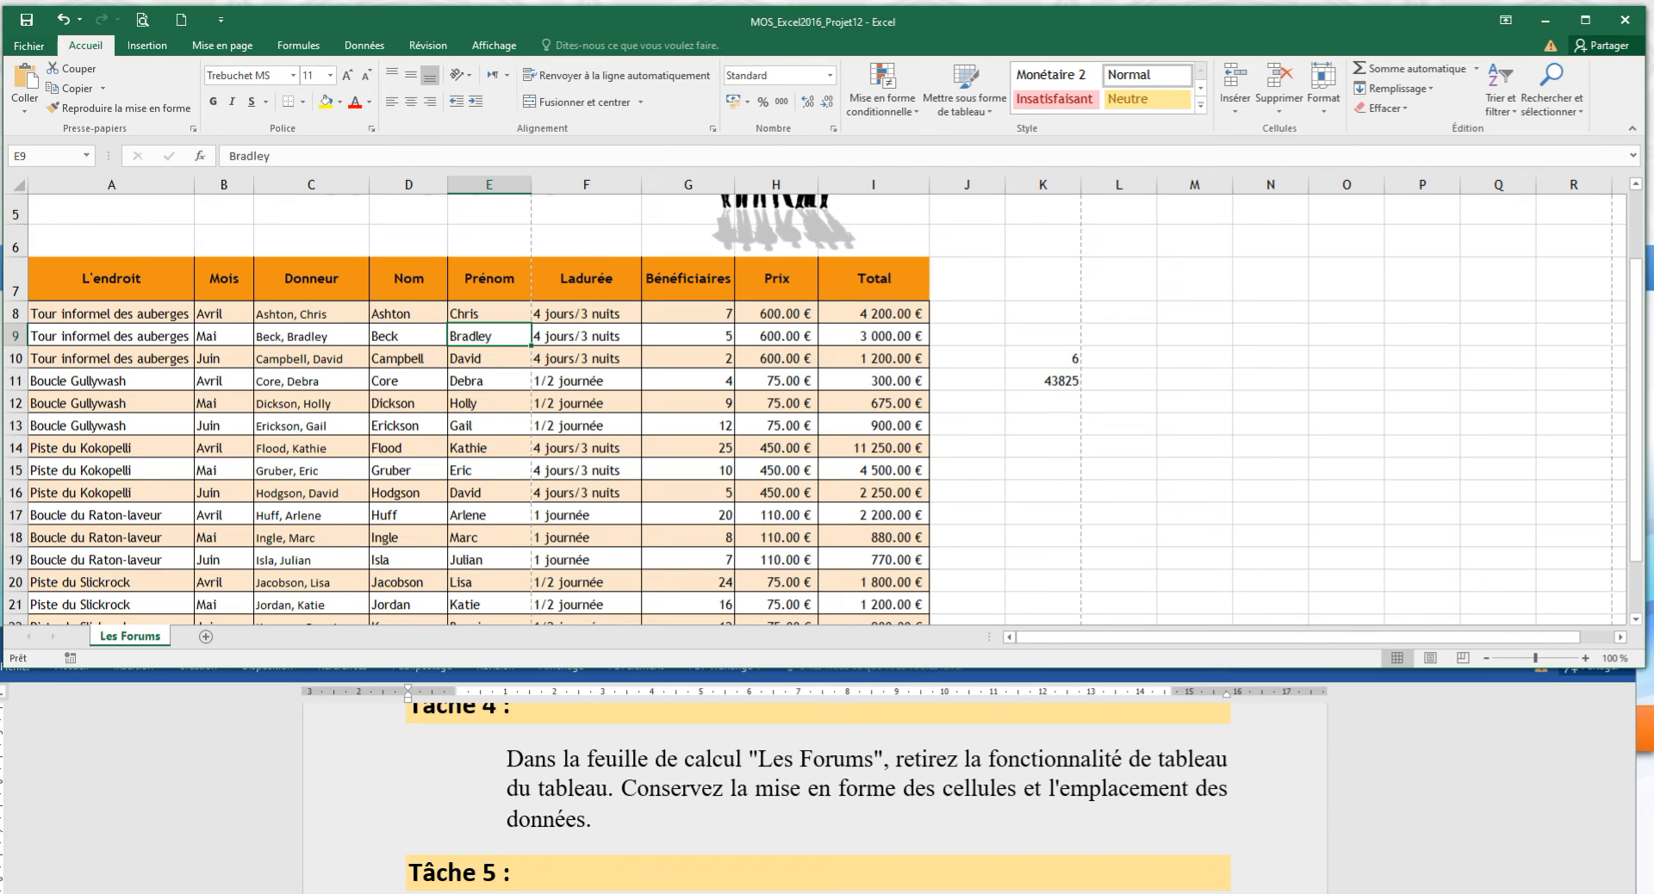
Read Tâche 5 in the Word instructions and return to the Excel workbook.
click(862, 818)
scroll(862, 818, down, 3)
scroll(861, 818, up, 1)
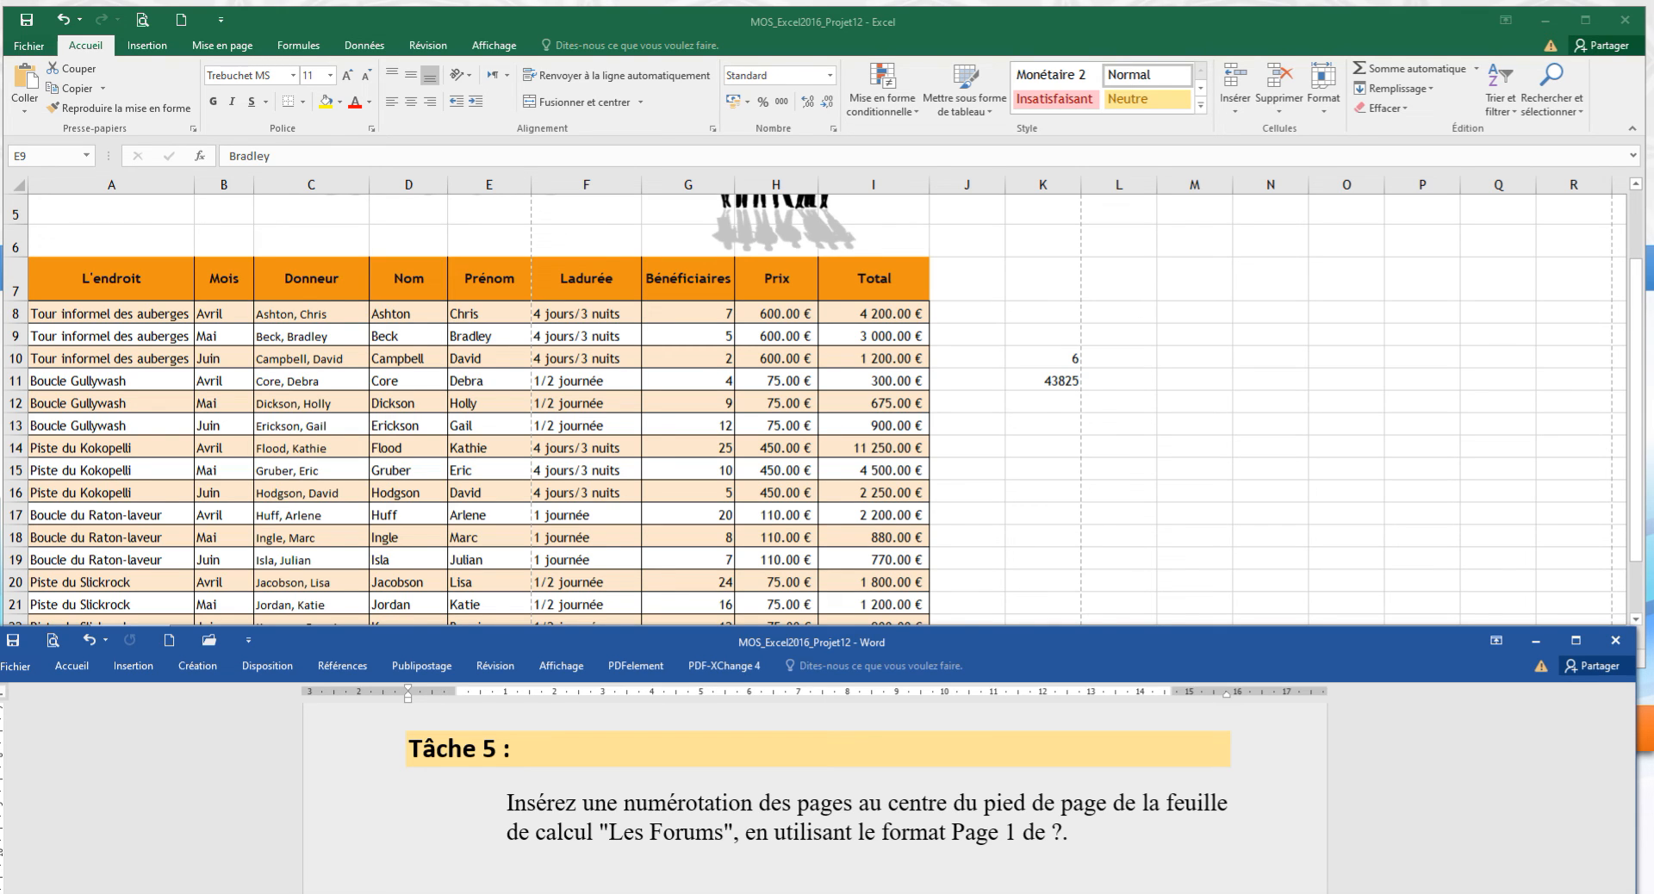
key(alt+Tab)
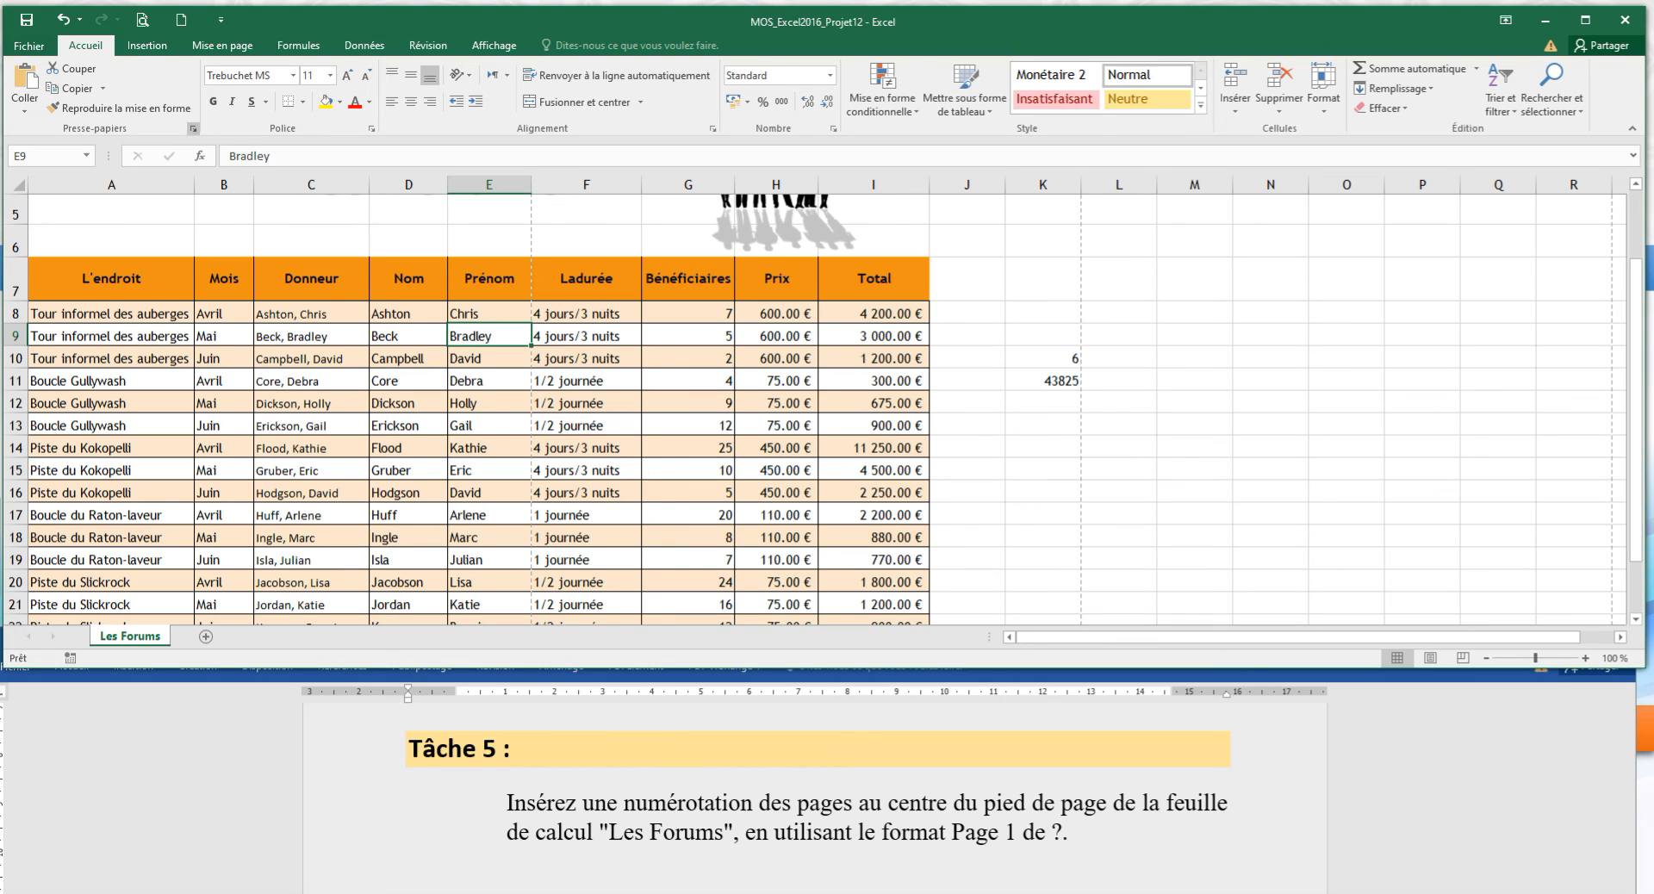
Insert page numbering in the centre of the Les Forums sheet's footer using the predefined format Page 1 de ?
click(148, 45)
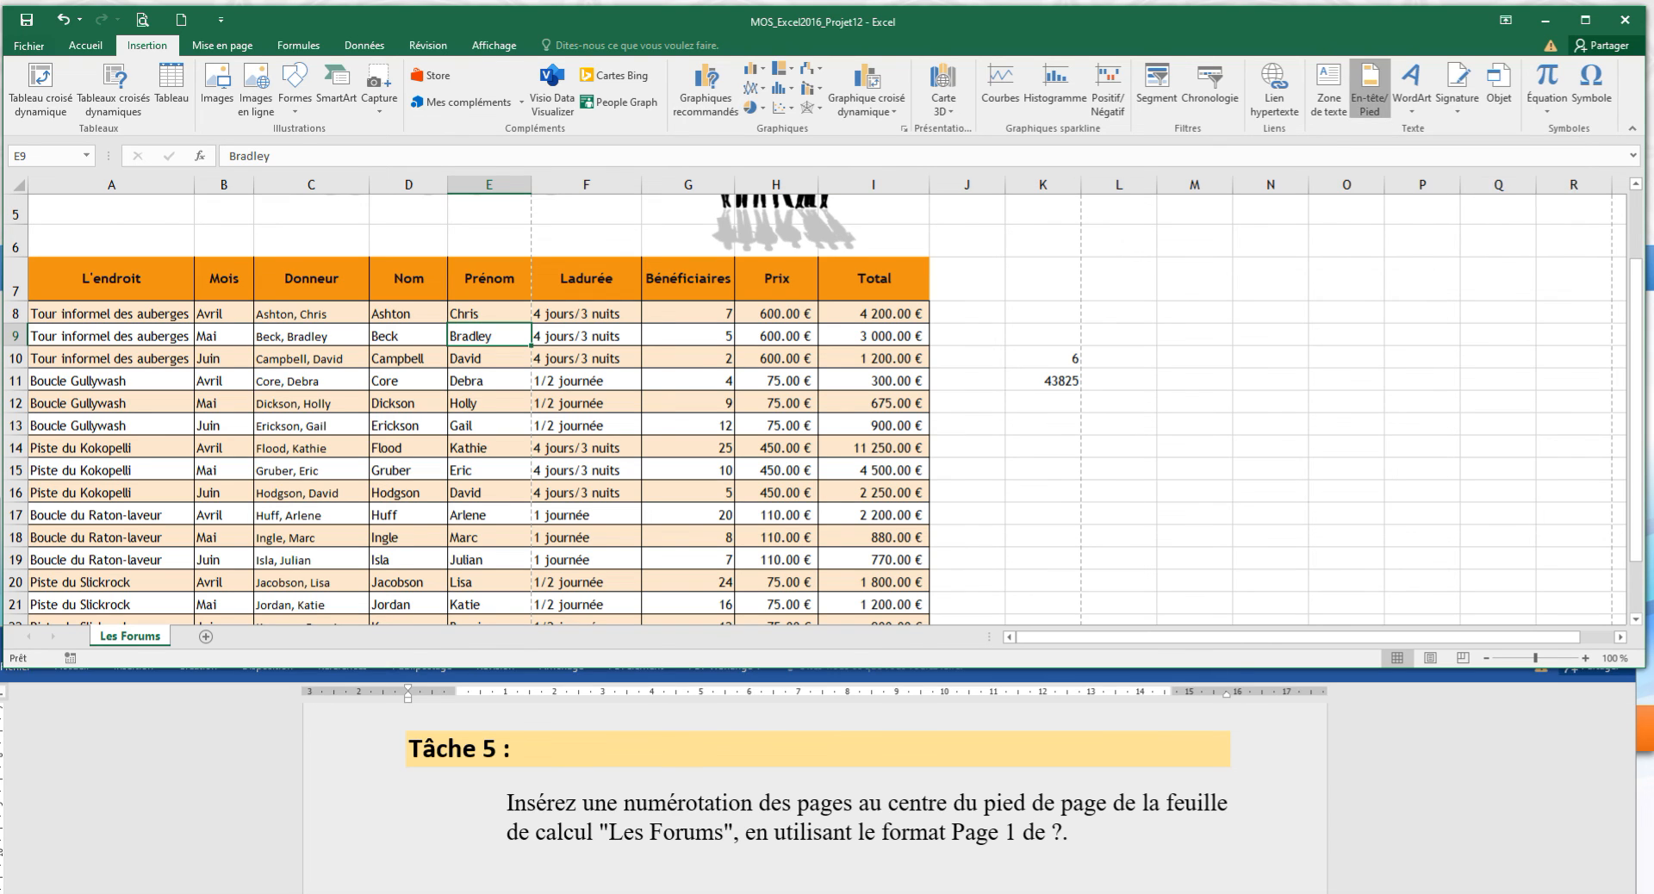
click(1370, 91)
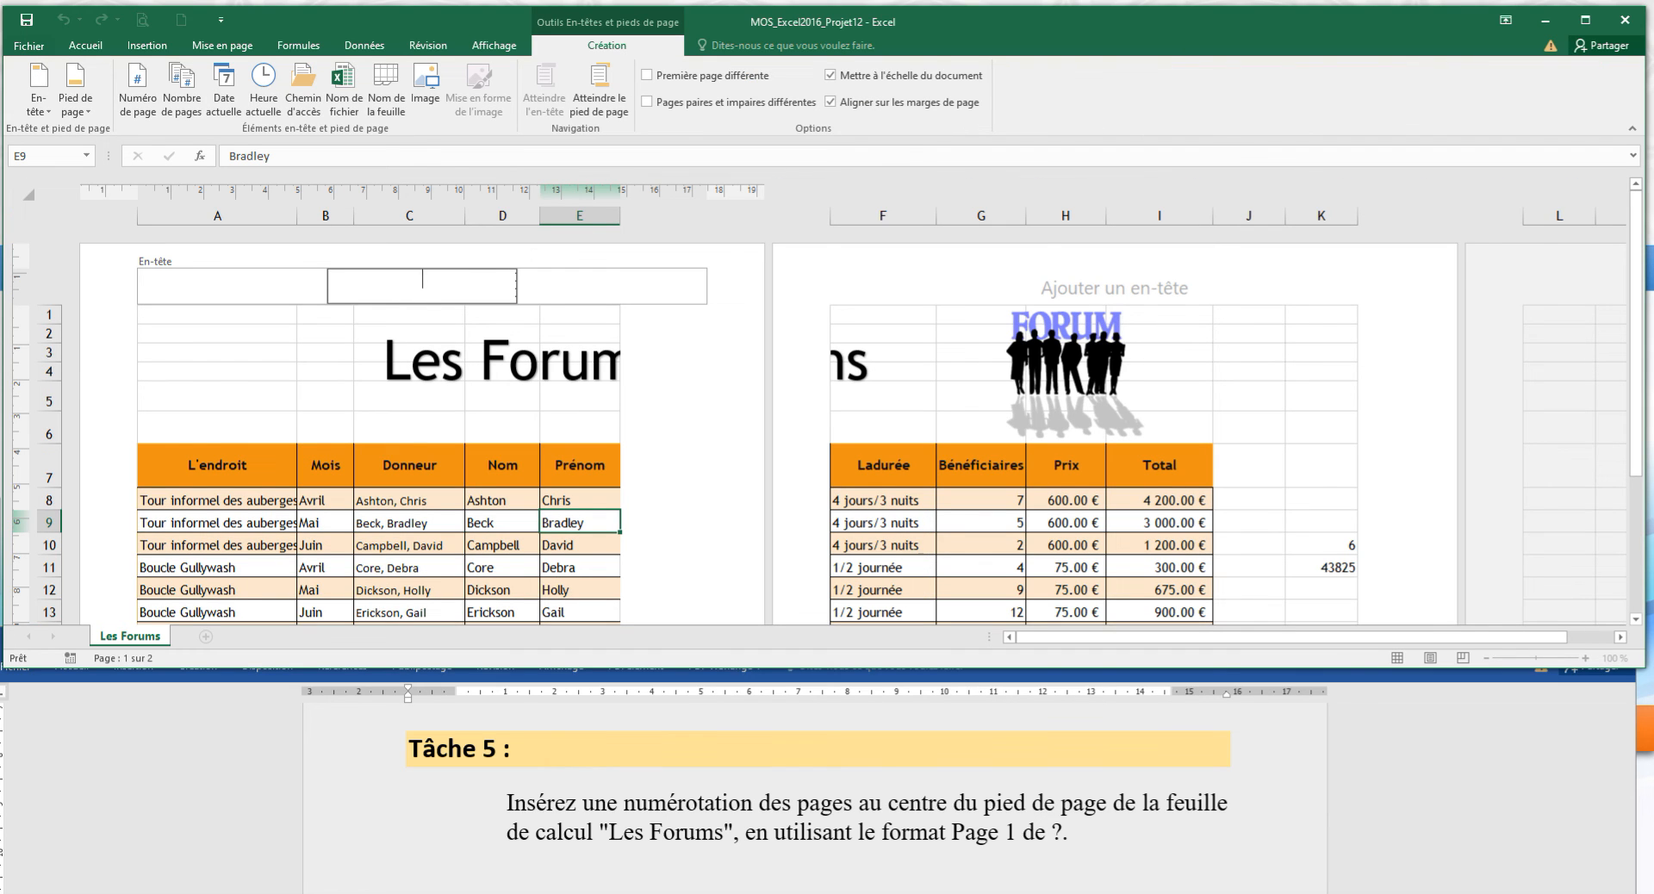
click(410, 466)
scroll(410, 466, down, 7)
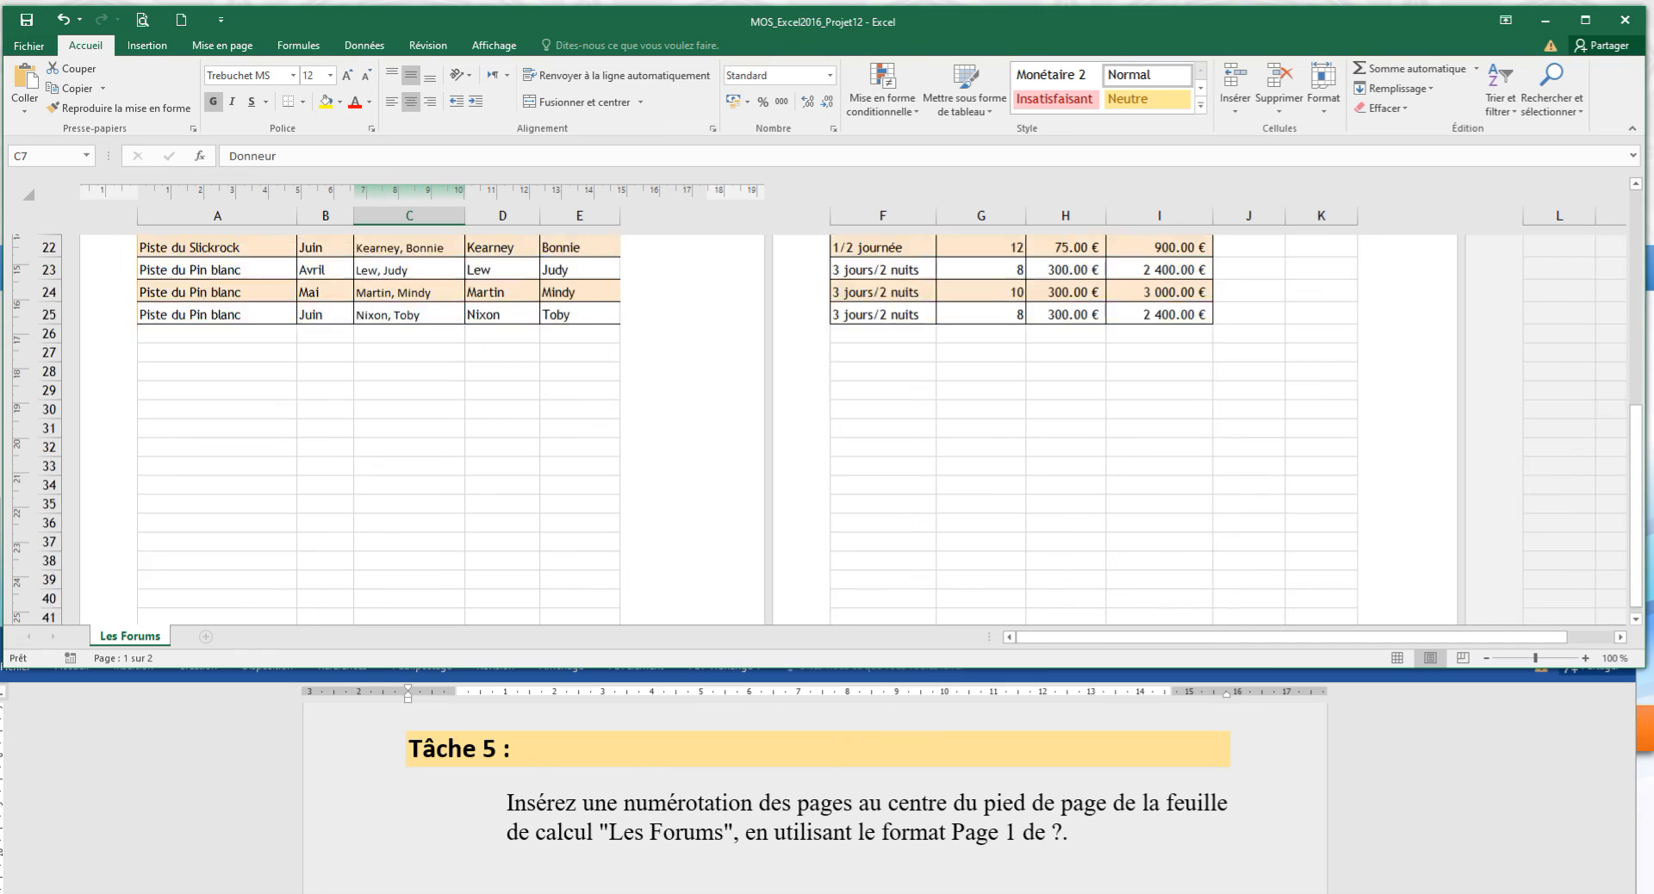
scroll(422, 431, down, 4)
click(423, 424)
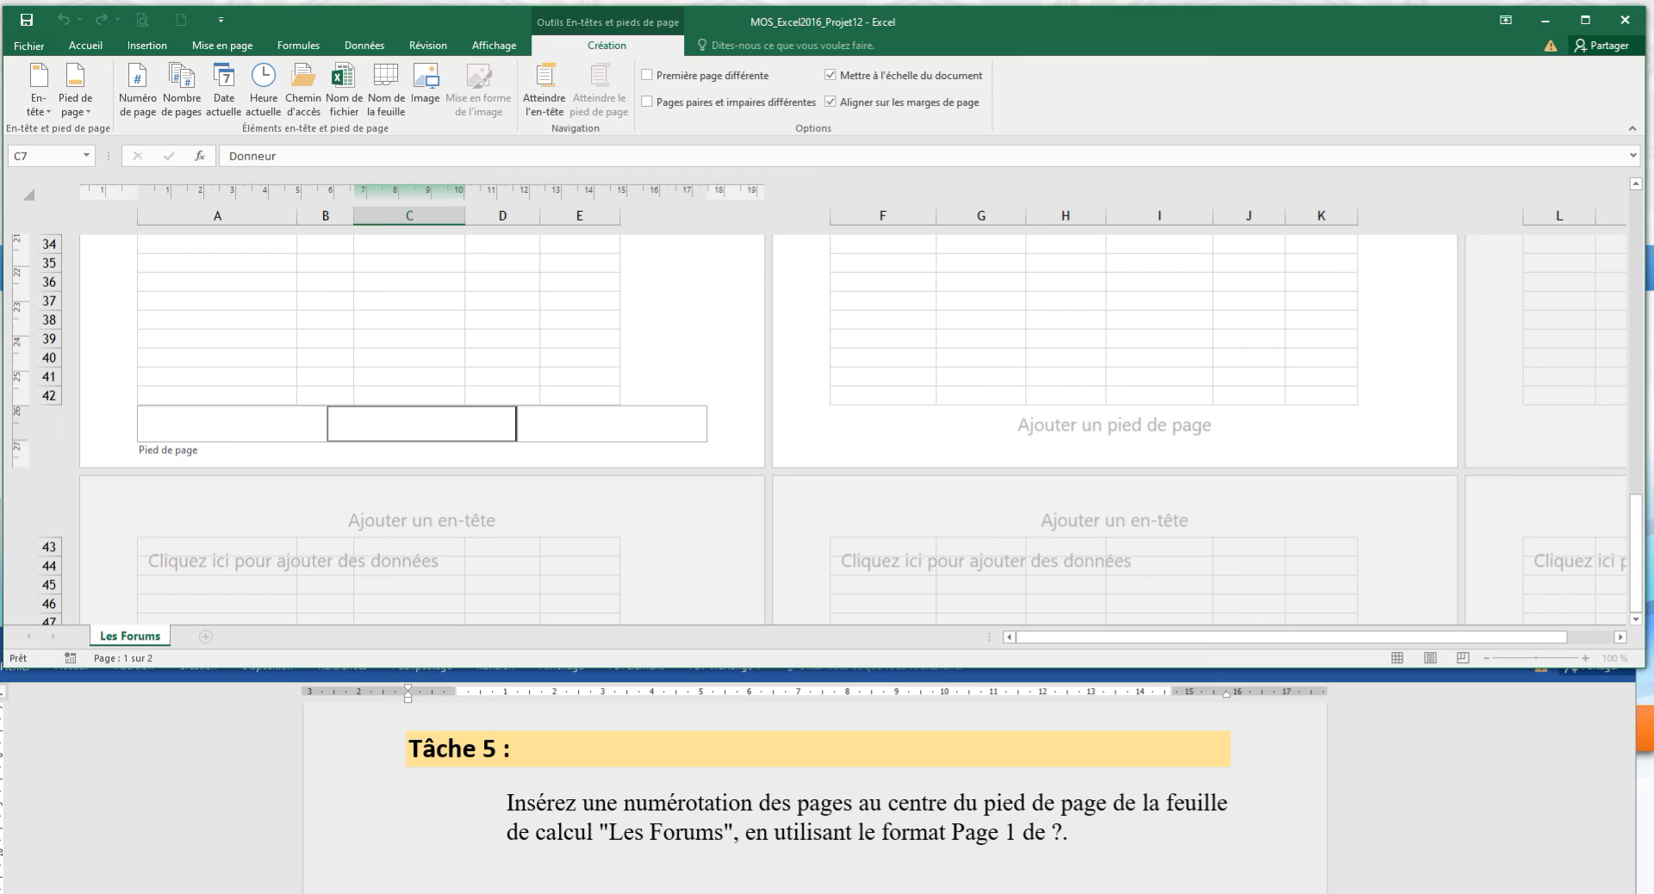
click(75, 99)
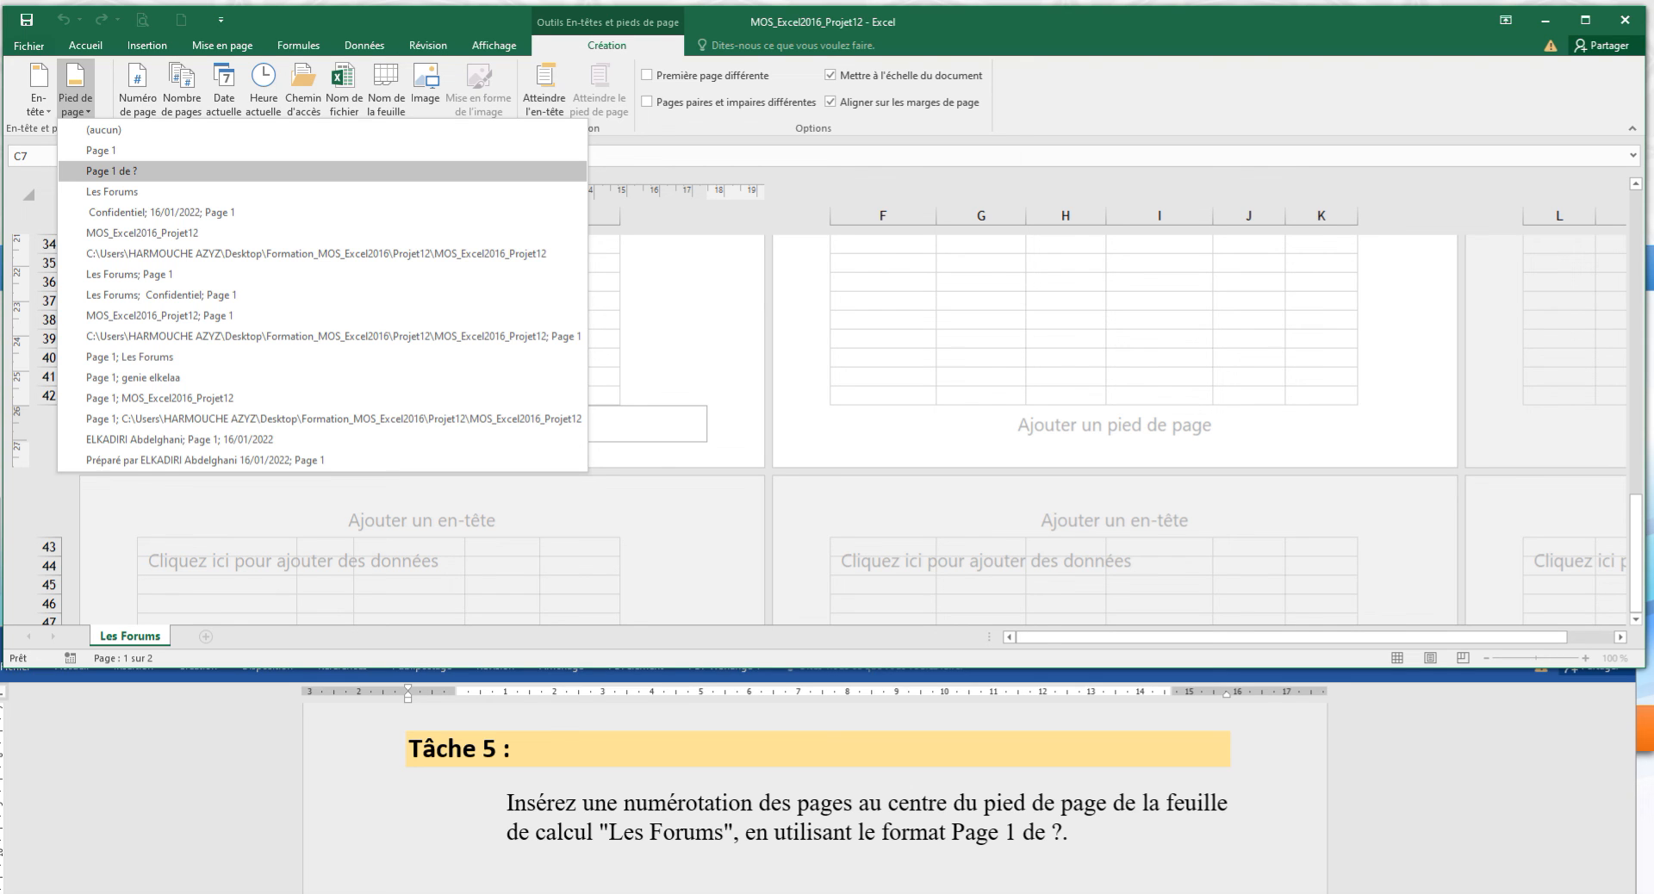
click(112, 172)
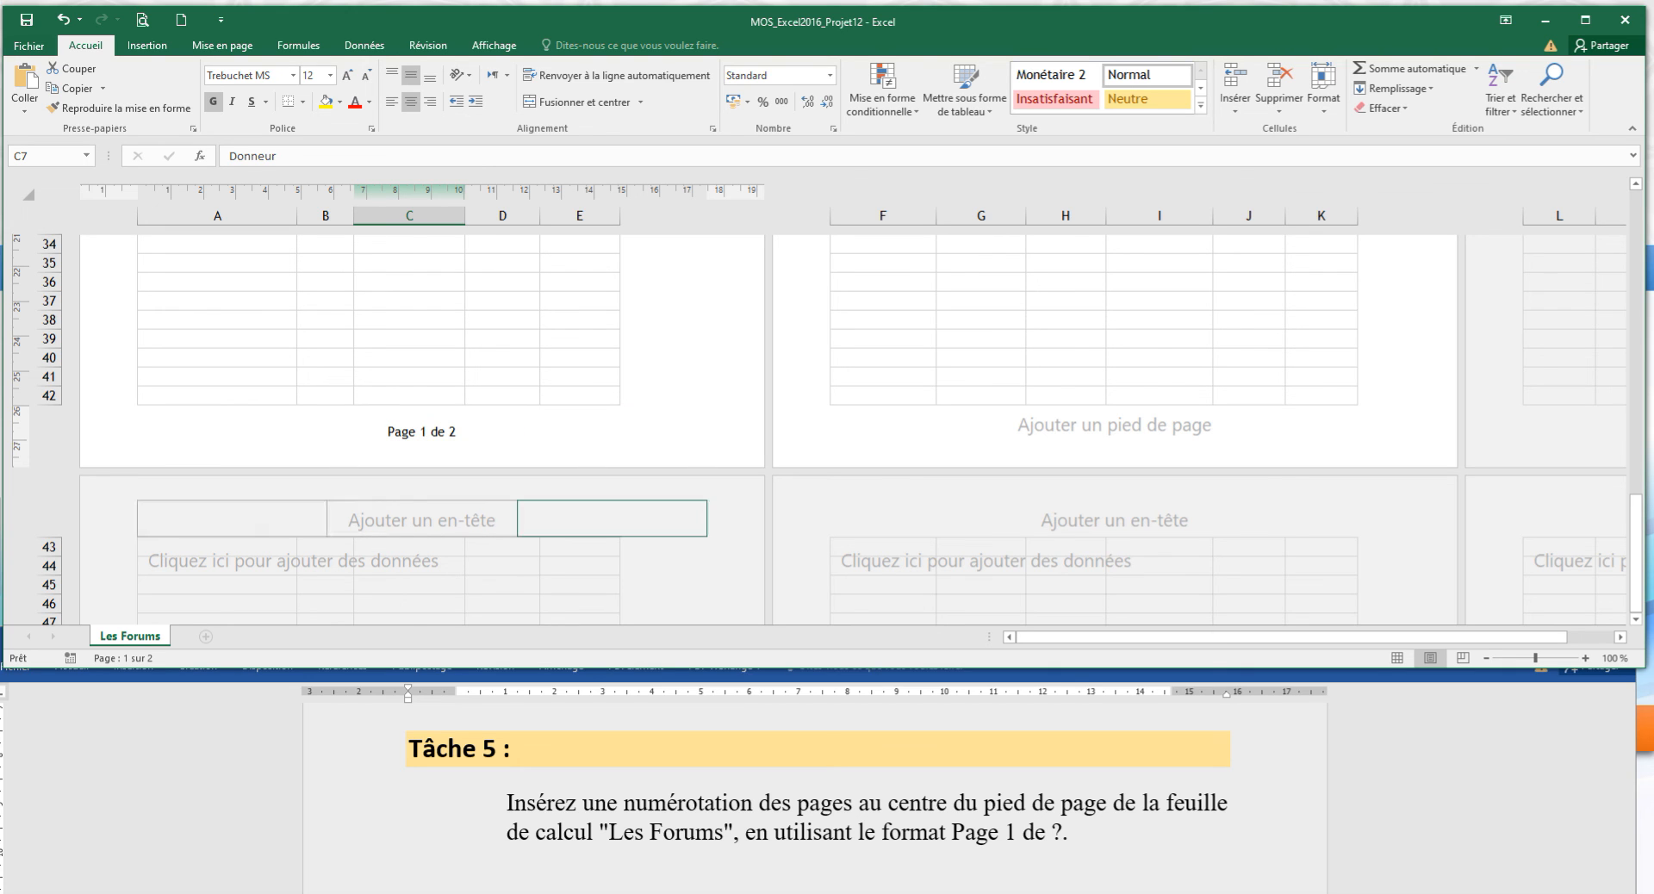
Switch to the Word instructions and check whether any task follows Tâche 5.
click(819, 801)
scroll(819, 801, down, 4)
scroll(818, 802, up, 5)
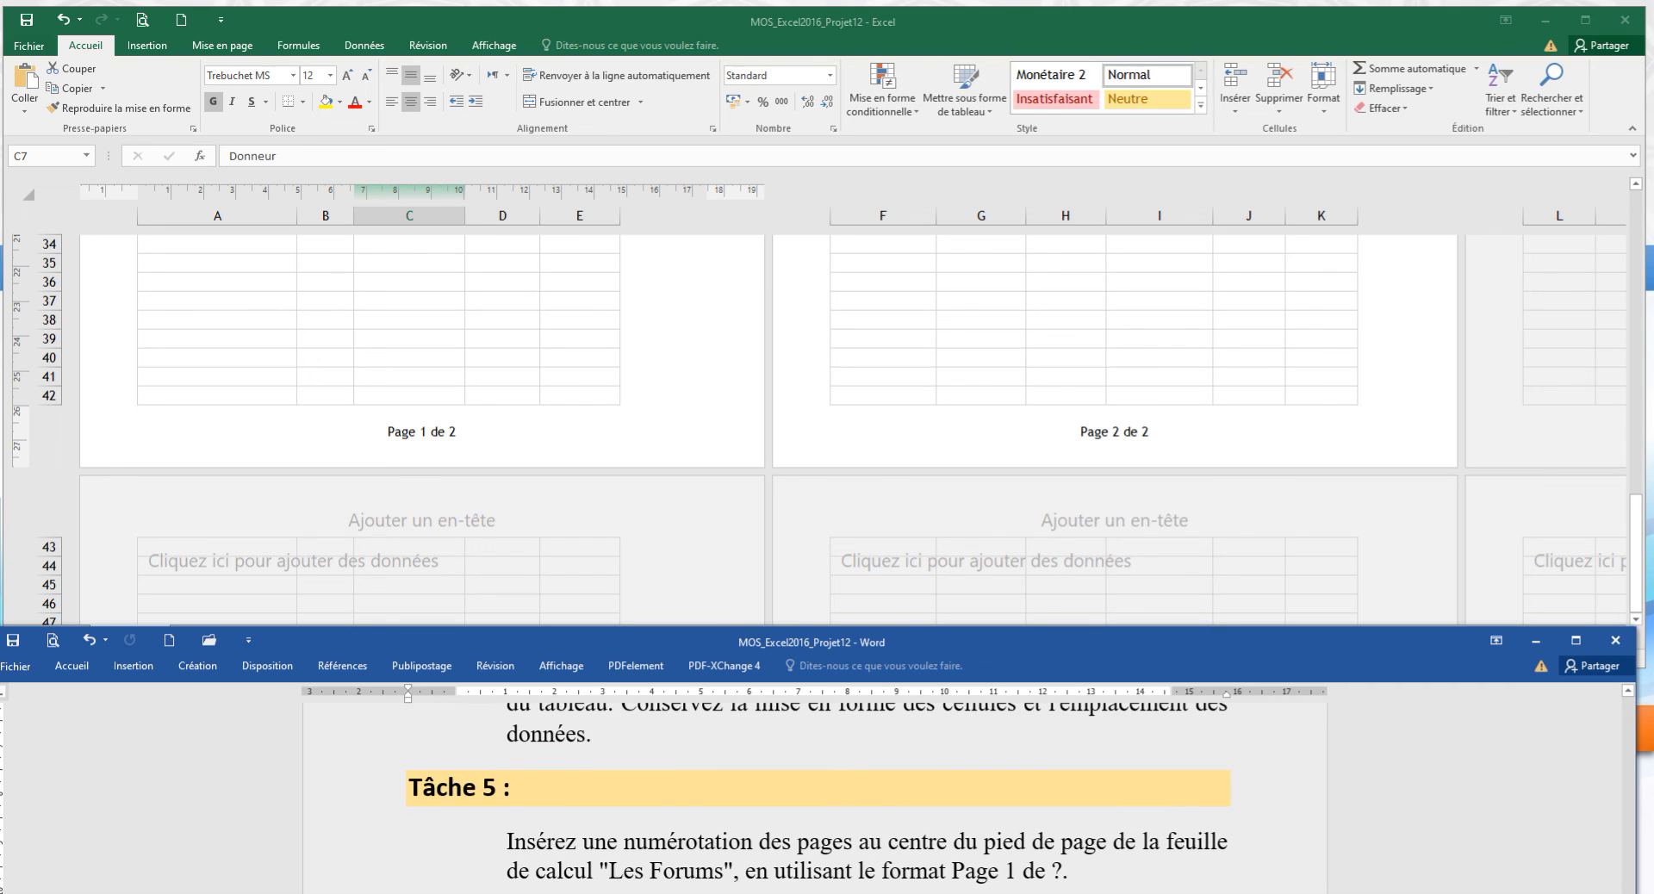